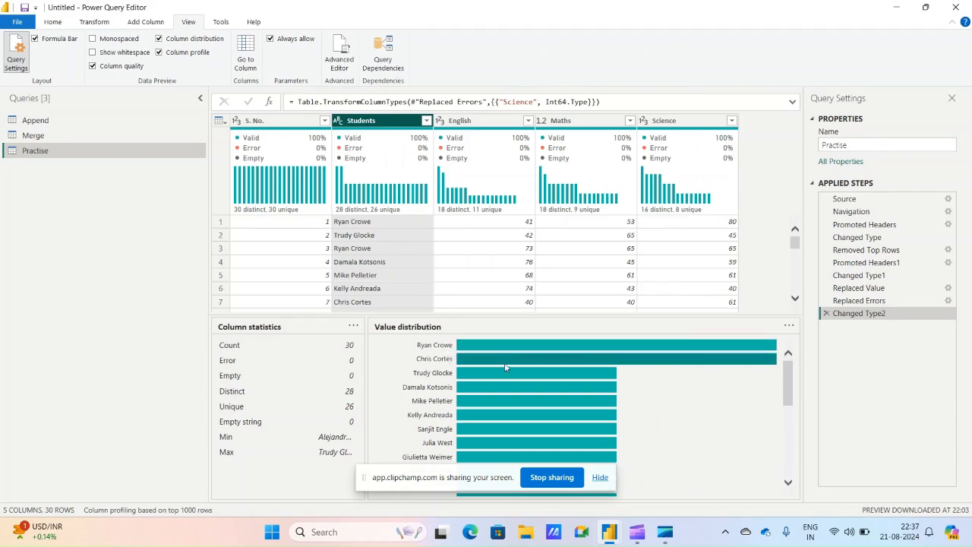
Step: Examine the column statistics and value distribution of the Students column and the English column
mouse_move(505, 365)
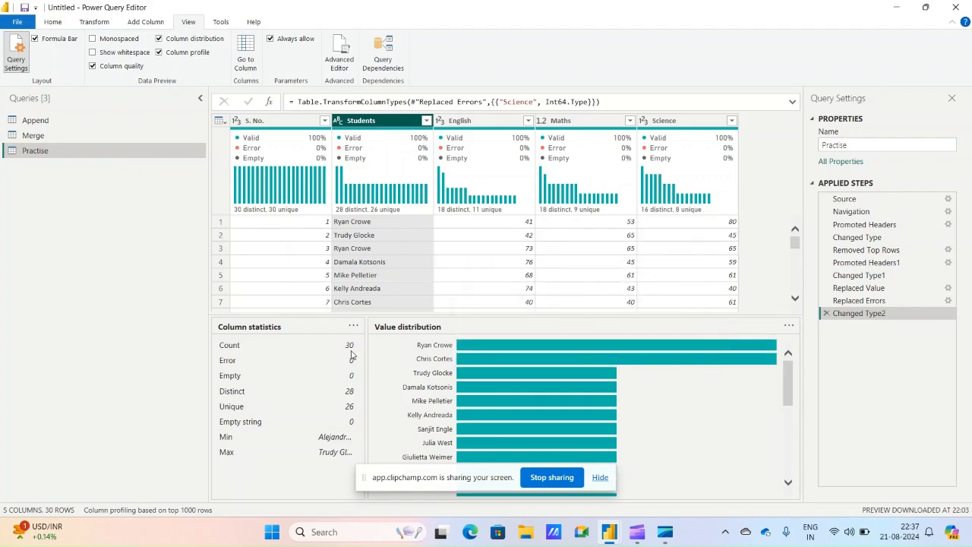
drag(448, 472, 483, 209)
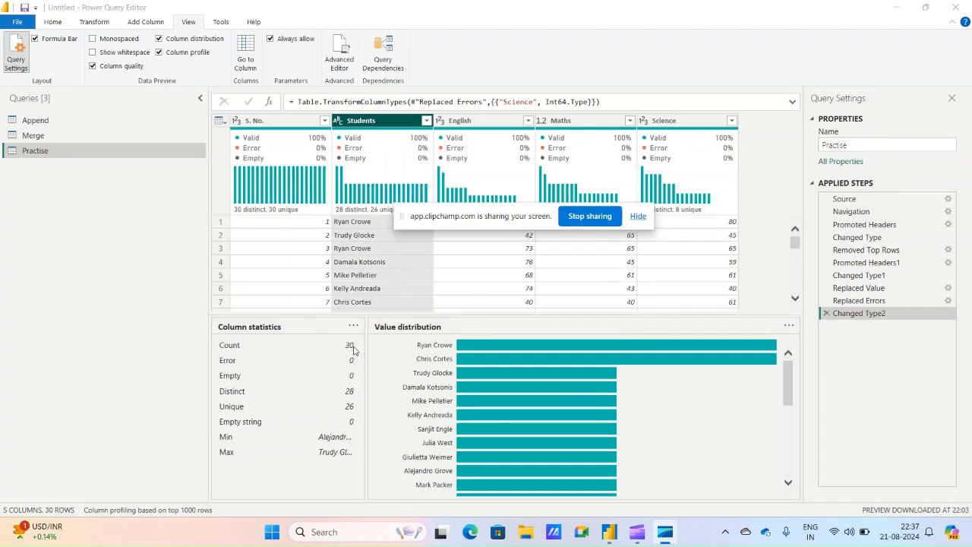
drag(431, 215, 468, 284)
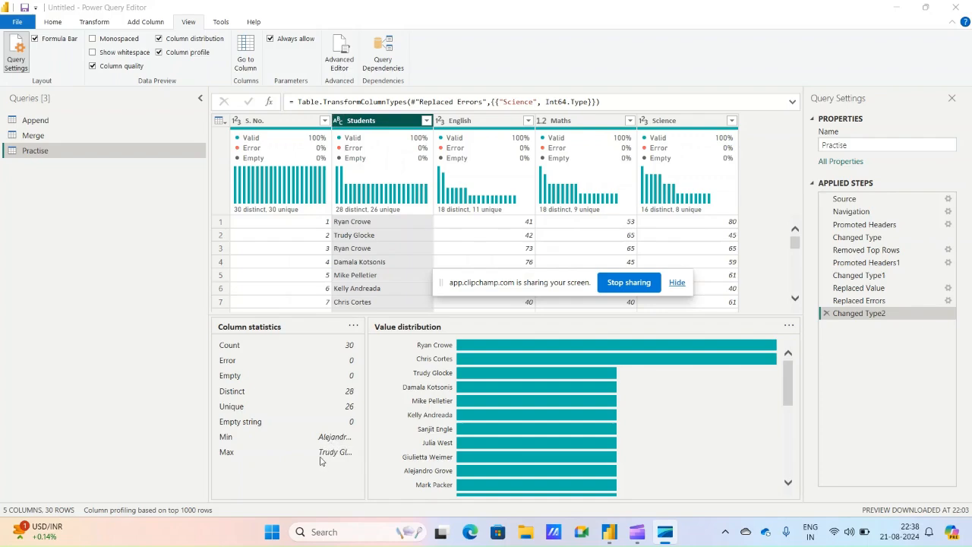
click(483, 123)
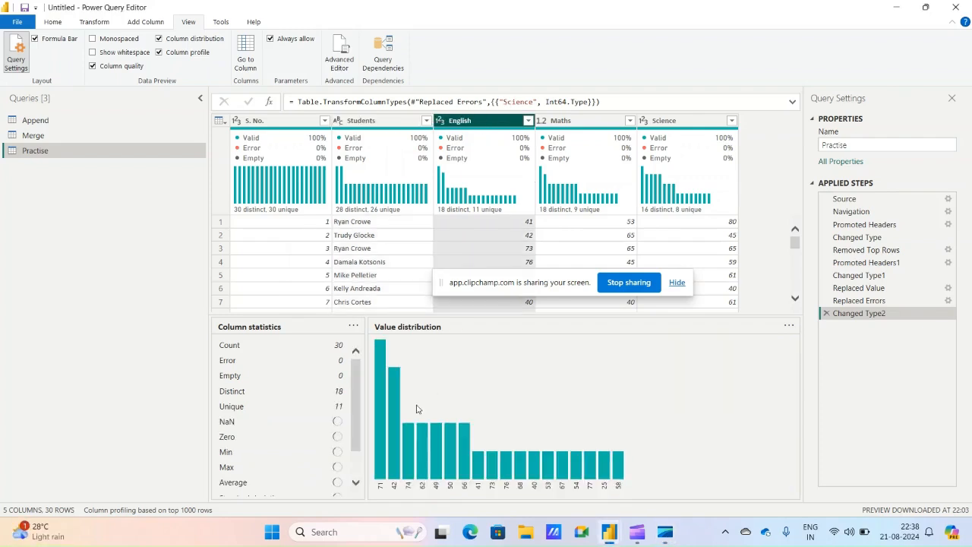
scroll(357, 465, down, 1)
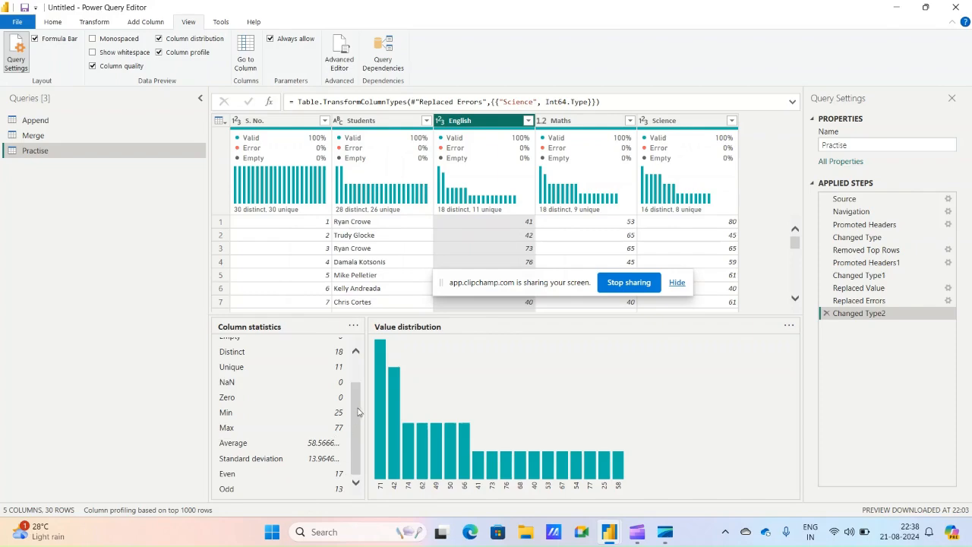
scroll(362, 366, up, 2)
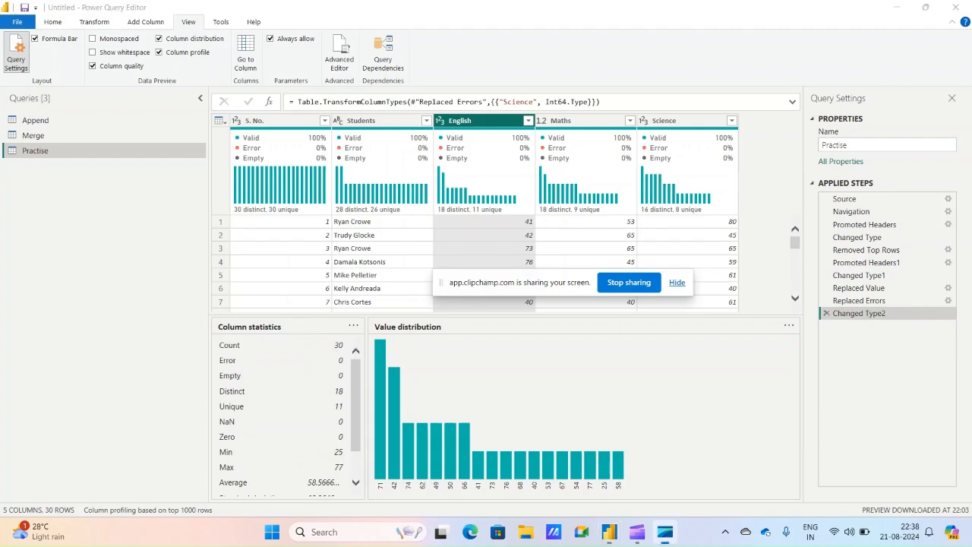
drag(484, 280, 648, 387)
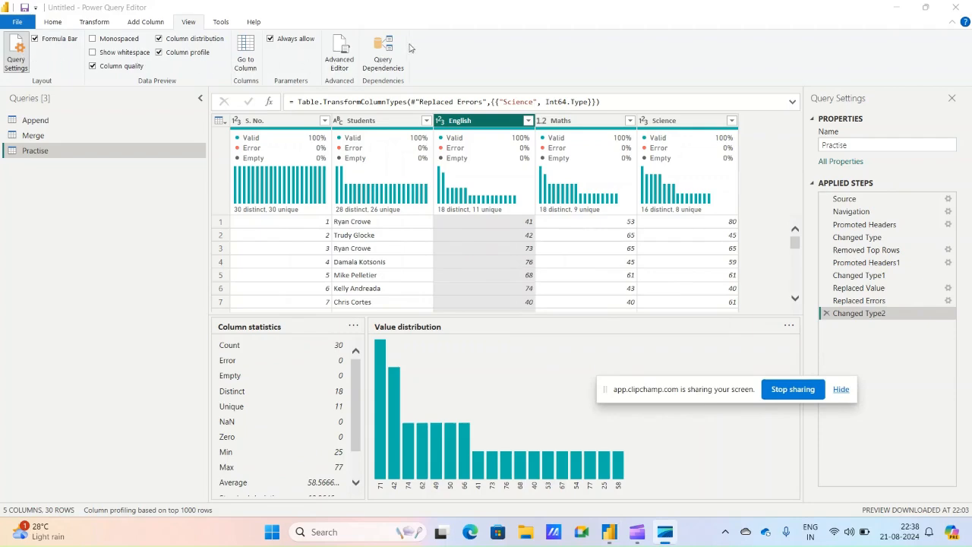
Step: Close the query editor with the option that also applies the query changes
click(55, 26)
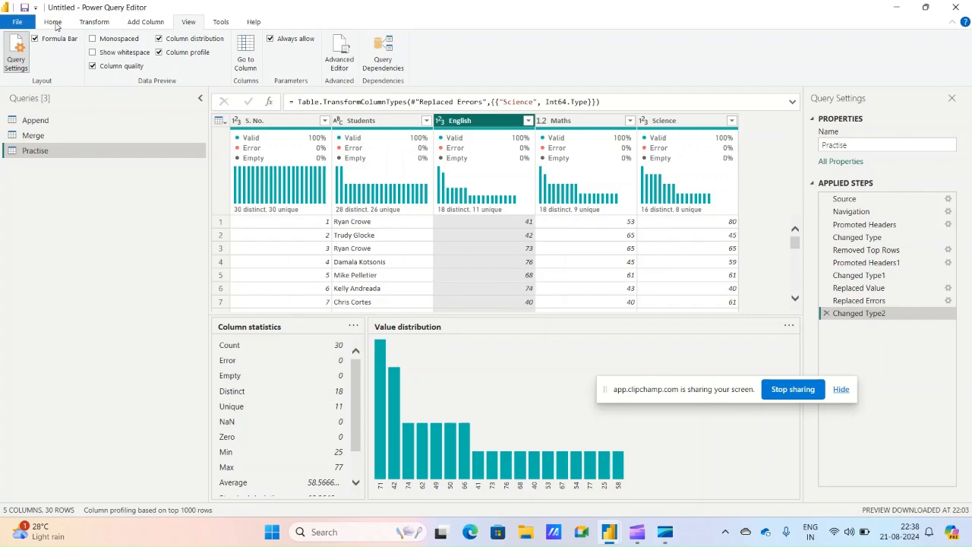
click(55, 26)
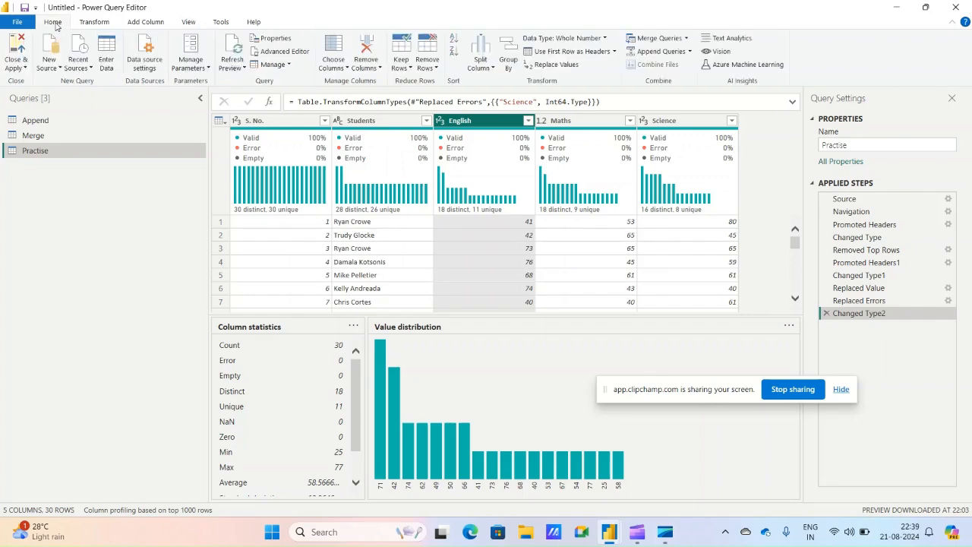
click(23, 68)
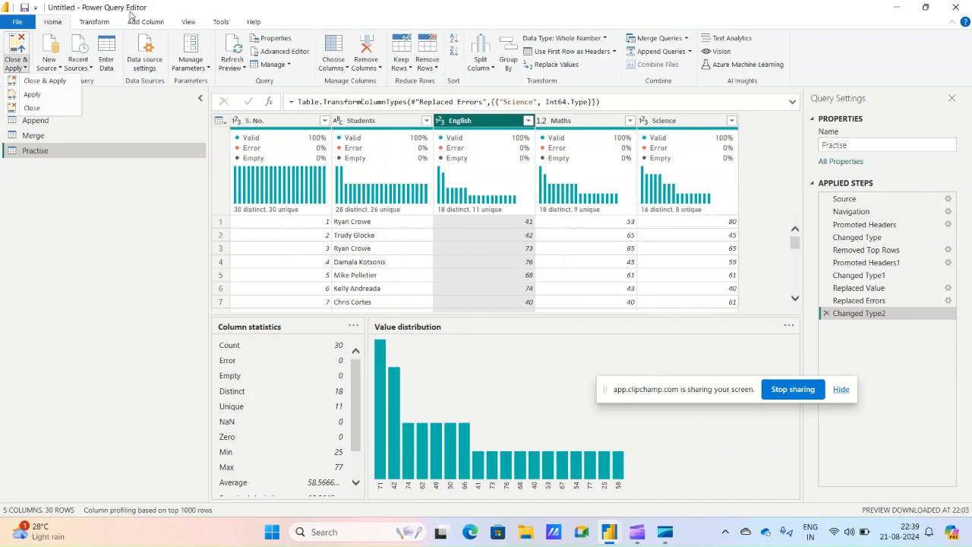
click(46, 80)
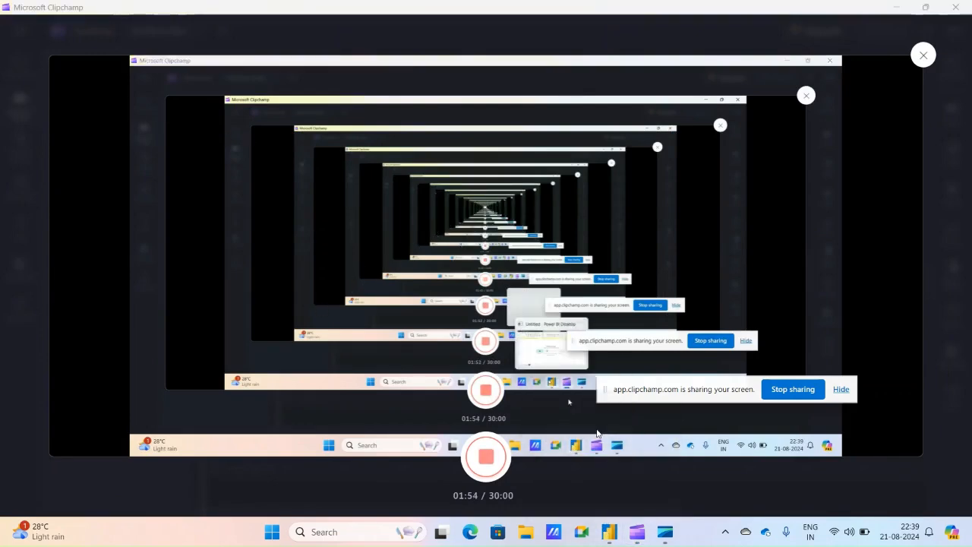
Step: Switch to Power BI Desktop and apply the pending query changes to load the Append, Merge and Practise tables
mouse_move(610, 533)
click(599, 469)
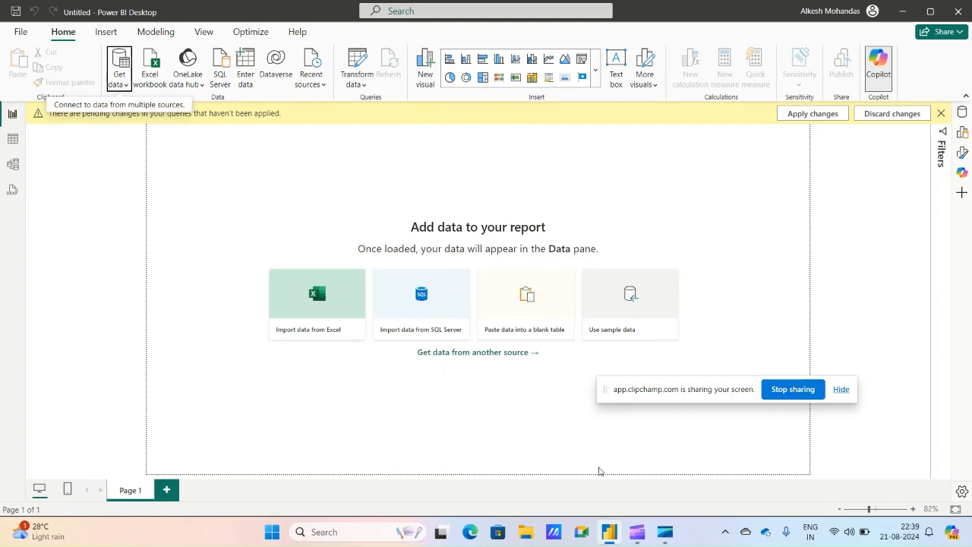
mouse_move(615, 538)
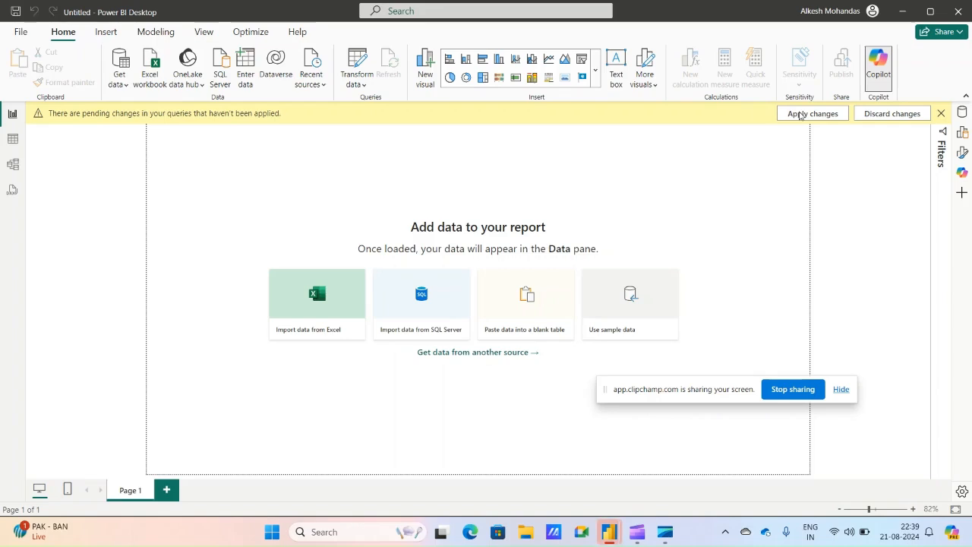
click(799, 115)
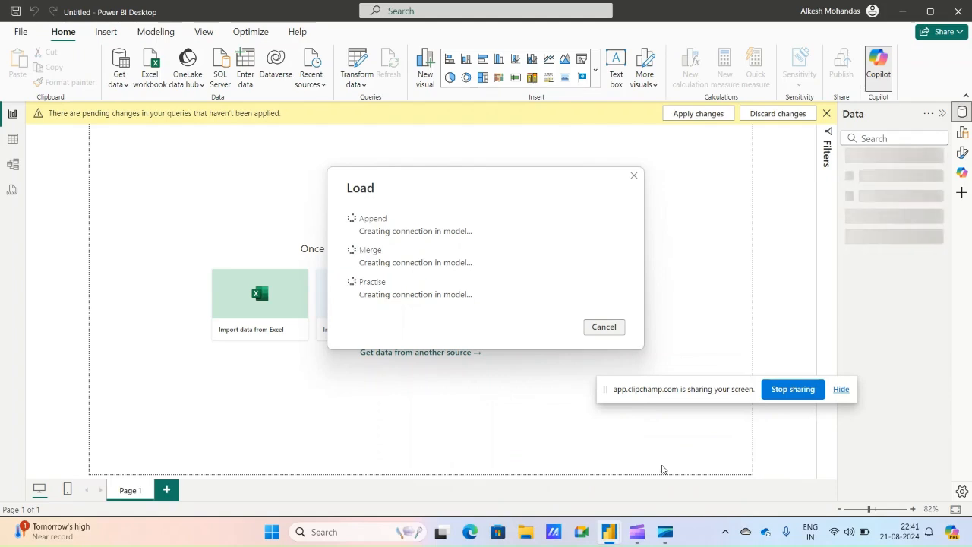
click(642, 533)
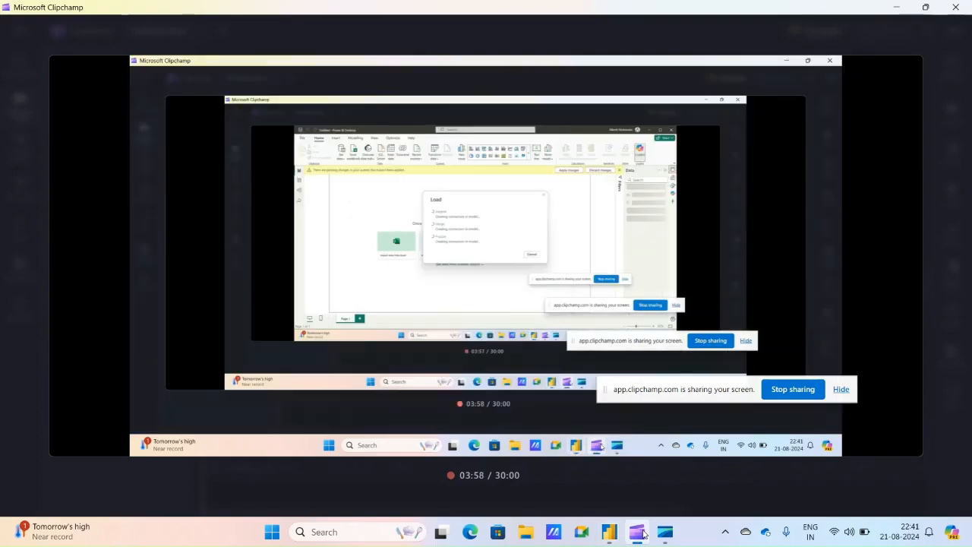
mouse_move(609, 534)
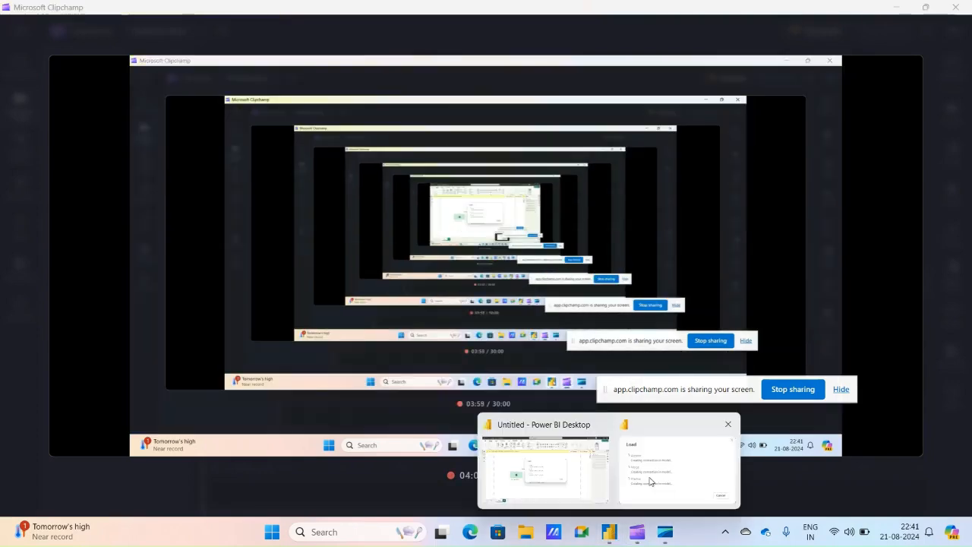
click(650, 481)
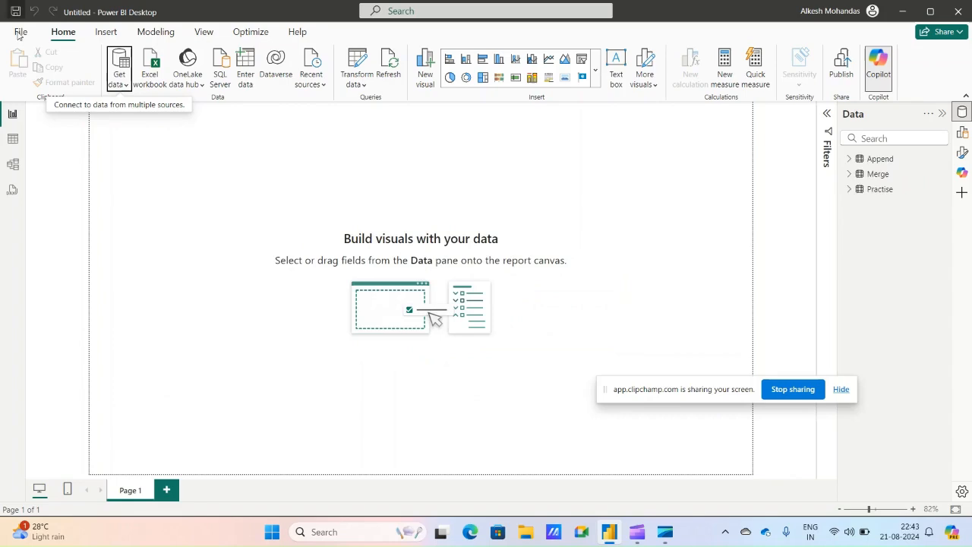
Step: Expand the Append, Merge and Practise tables to view their fields
click(849, 158)
click(851, 250)
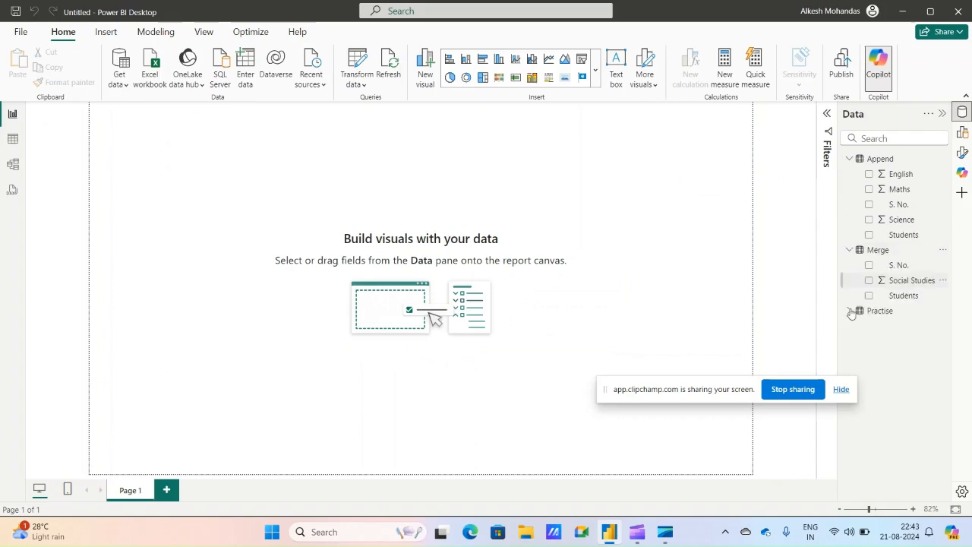
click(850, 314)
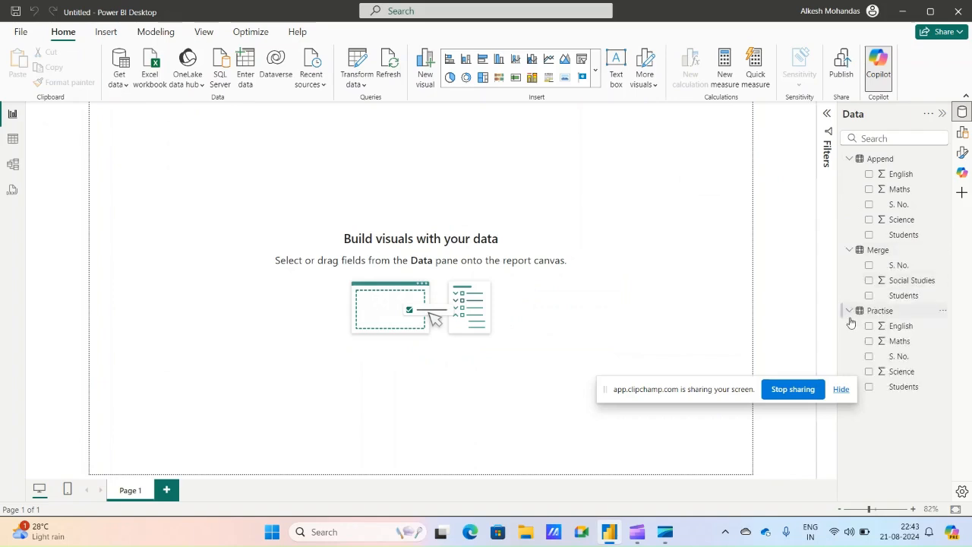
Step: Save the report as Practice in the Power Bi folder under Downloads > Training and OLL & rediff Inv
click(21, 33)
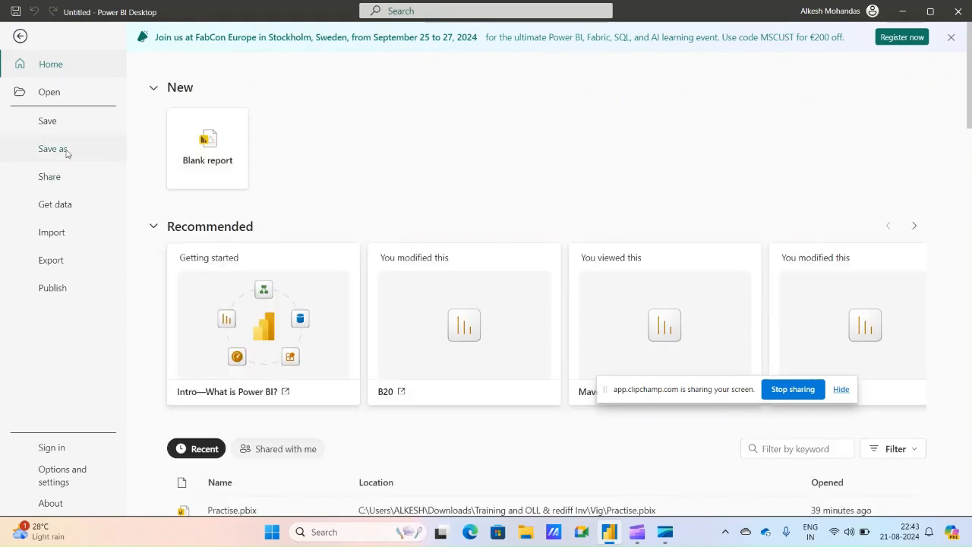
click(67, 153)
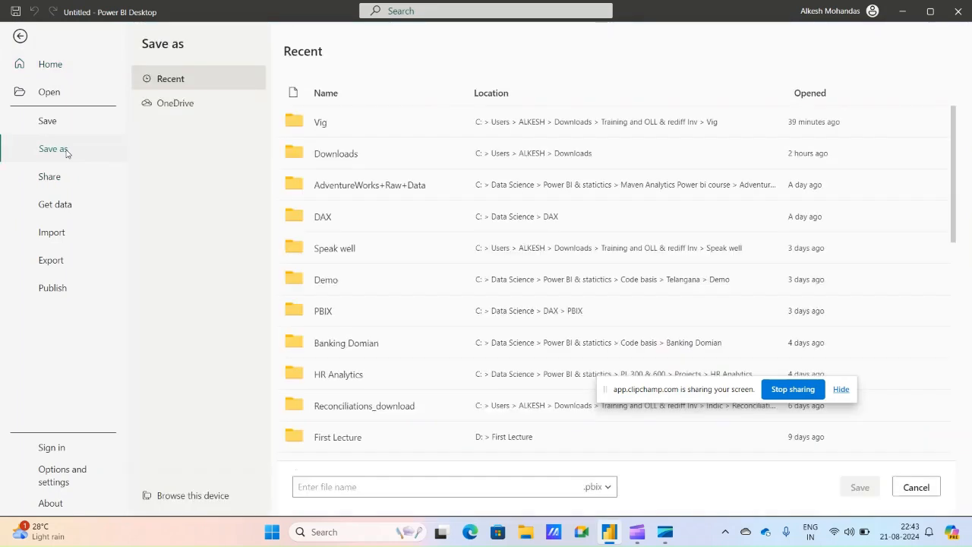
click(189, 497)
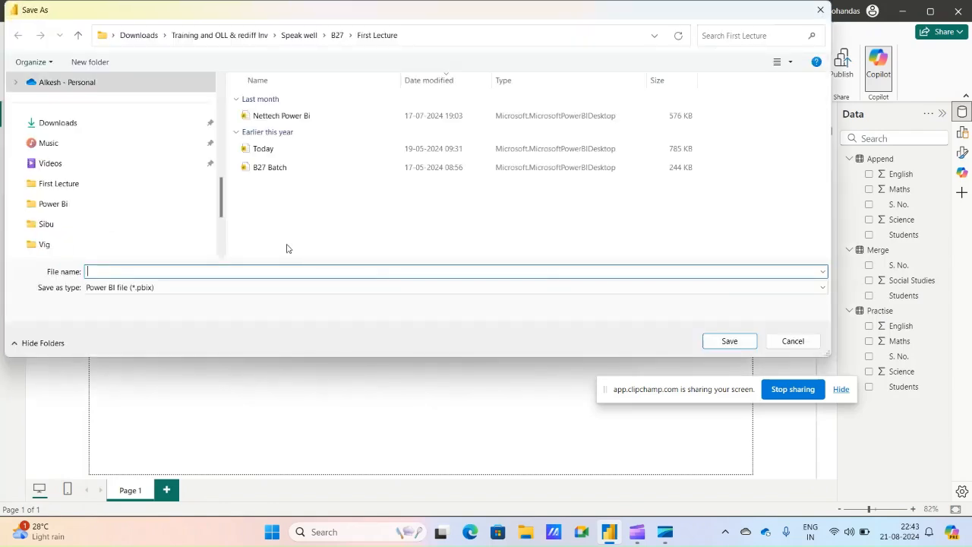
click(78, 127)
click(285, 134)
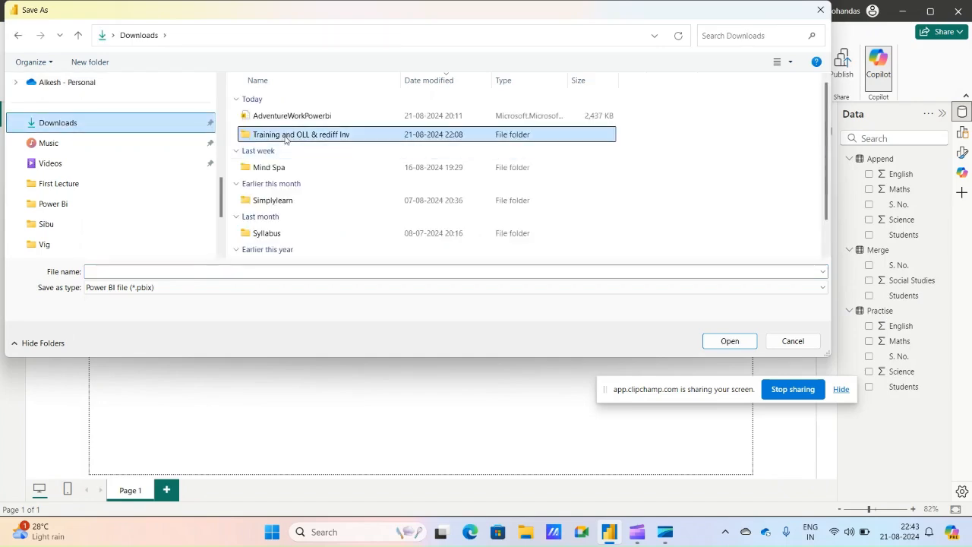
double_click(285, 134)
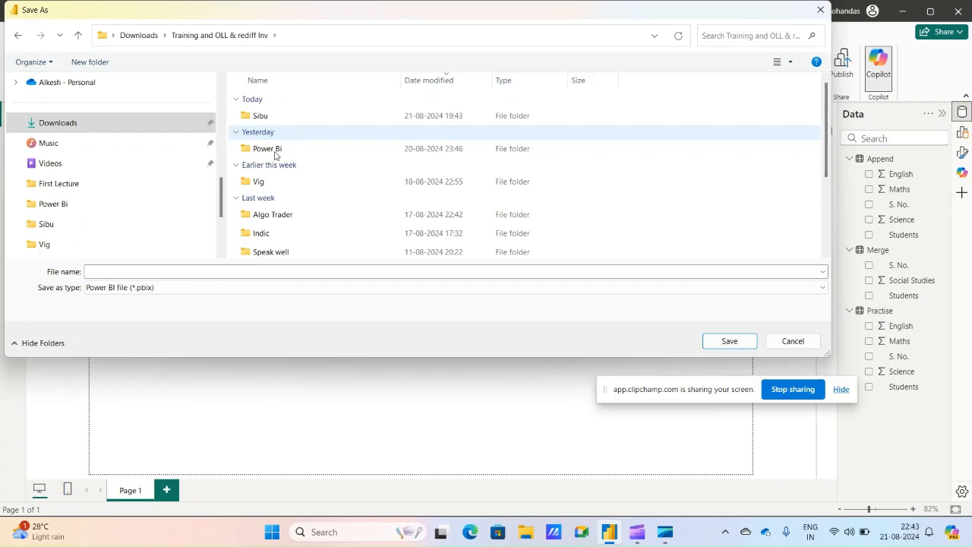
click(274, 154)
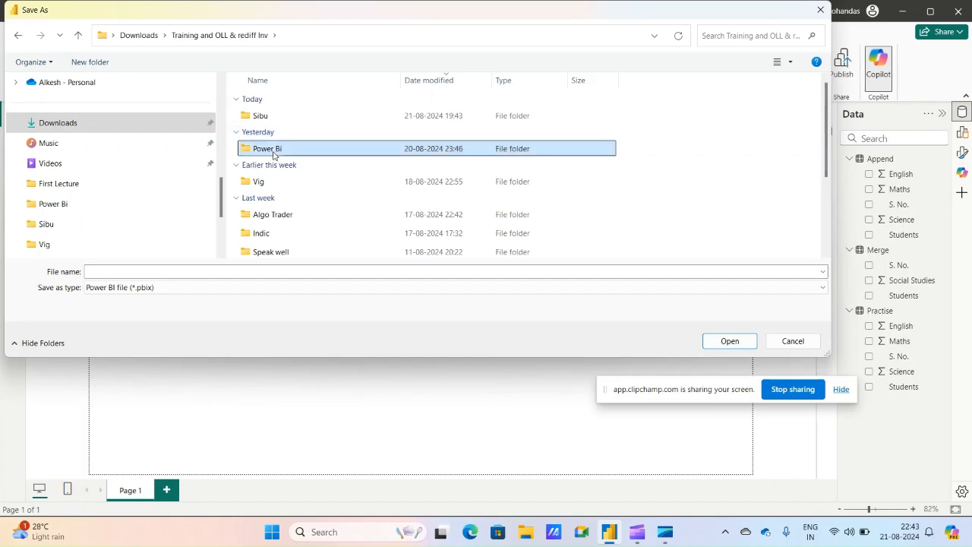
double_click(275, 148)
click(136, 271)
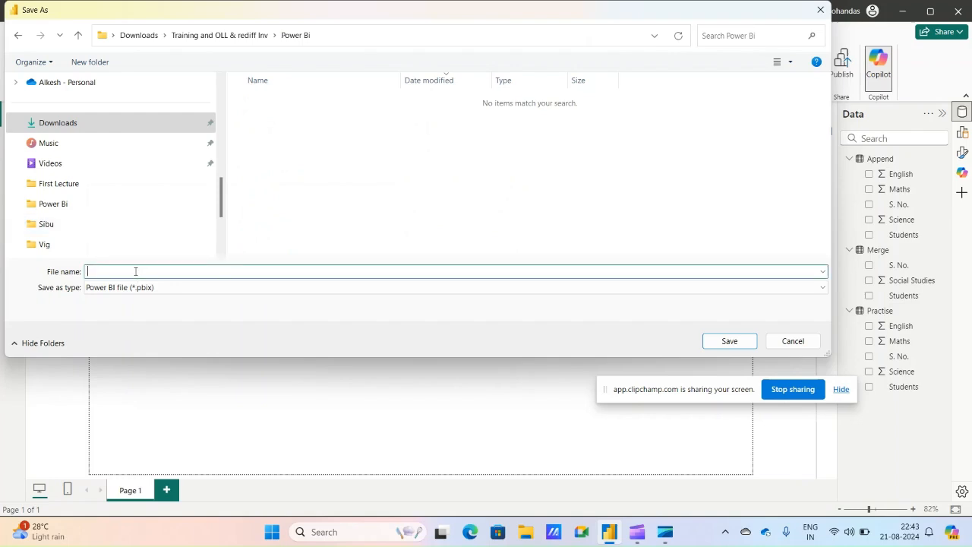
text(Practices)
click(727, 342)
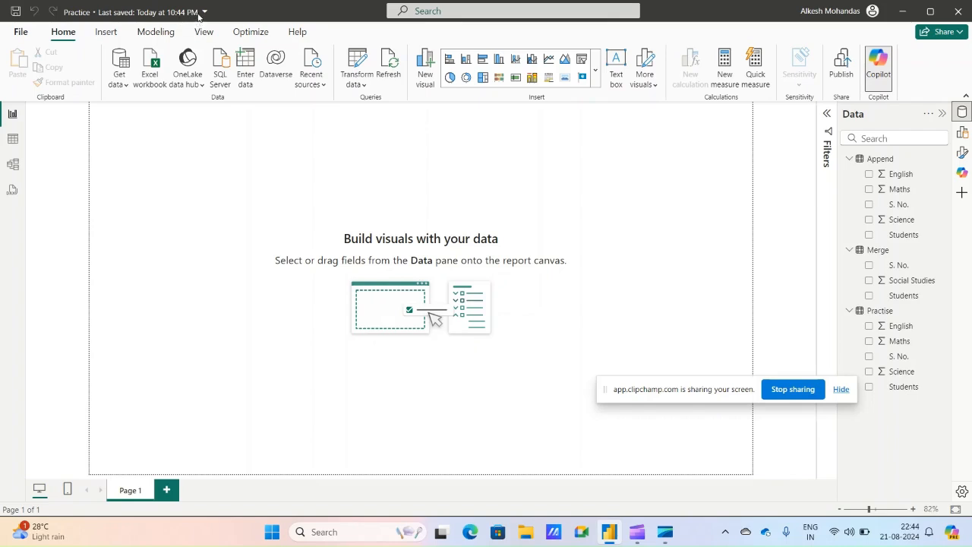
Step: View the saved report's file name and location details, and maximize the report window
click(90, 12)
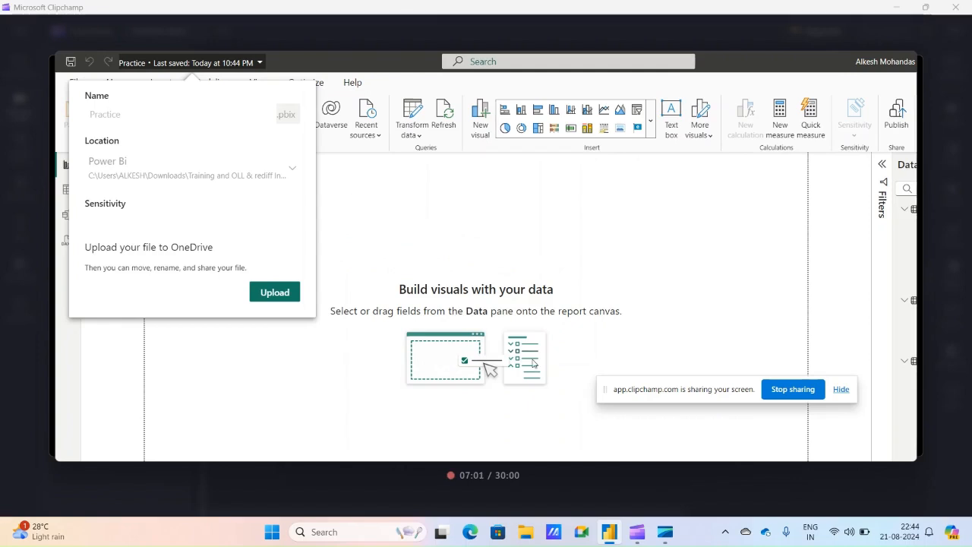
mouse_move(614, 533)
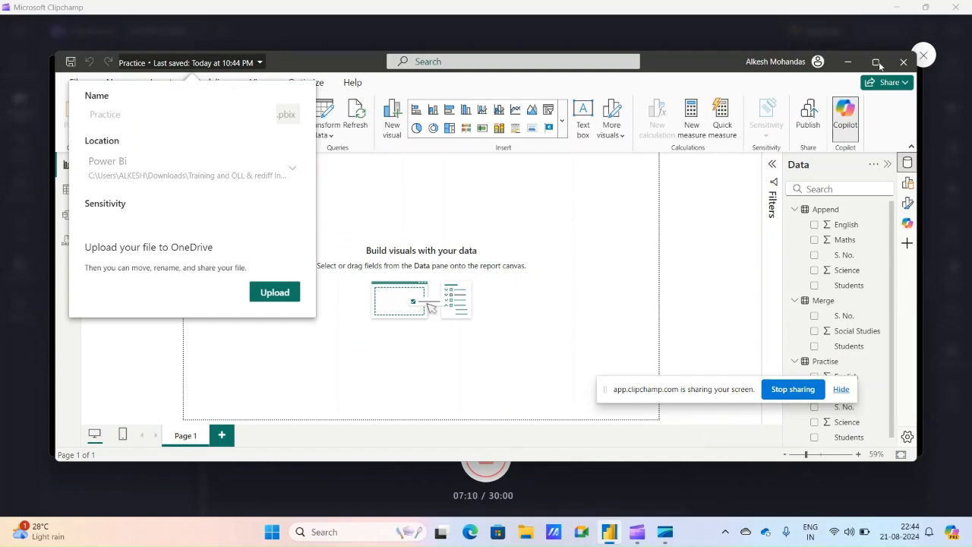
click(877, 61)
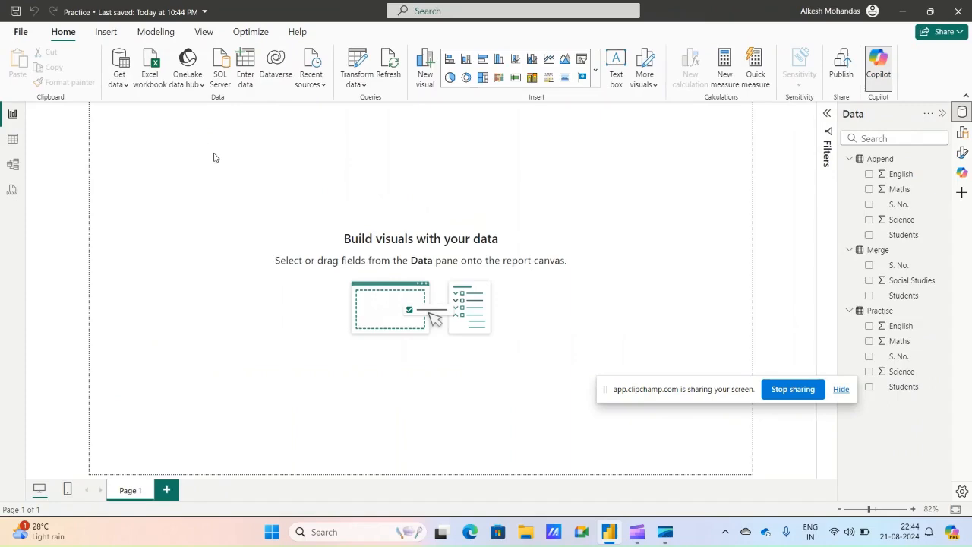
Step: Open the report's queries in Power Query Editor and start adding a new Text/CSV source
click(360, 84)
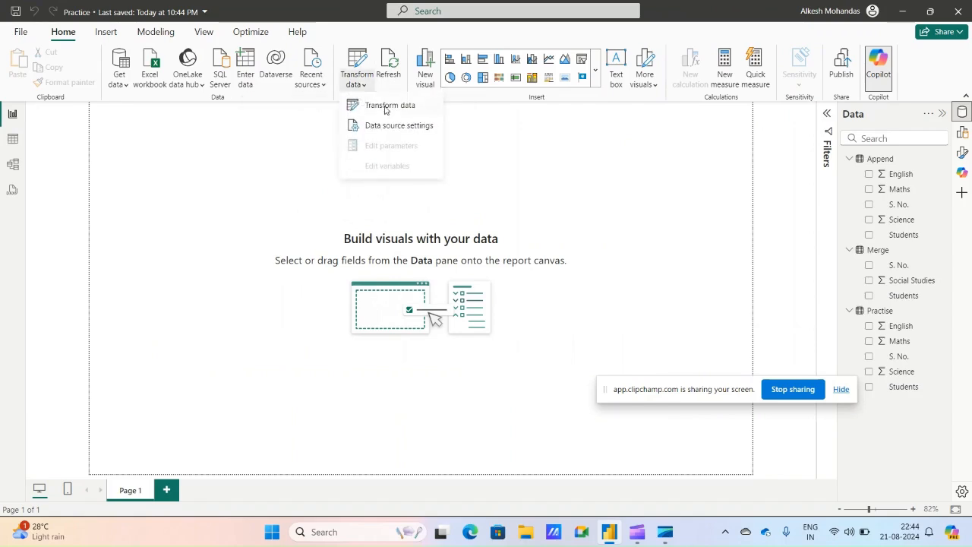
click(385, 106)
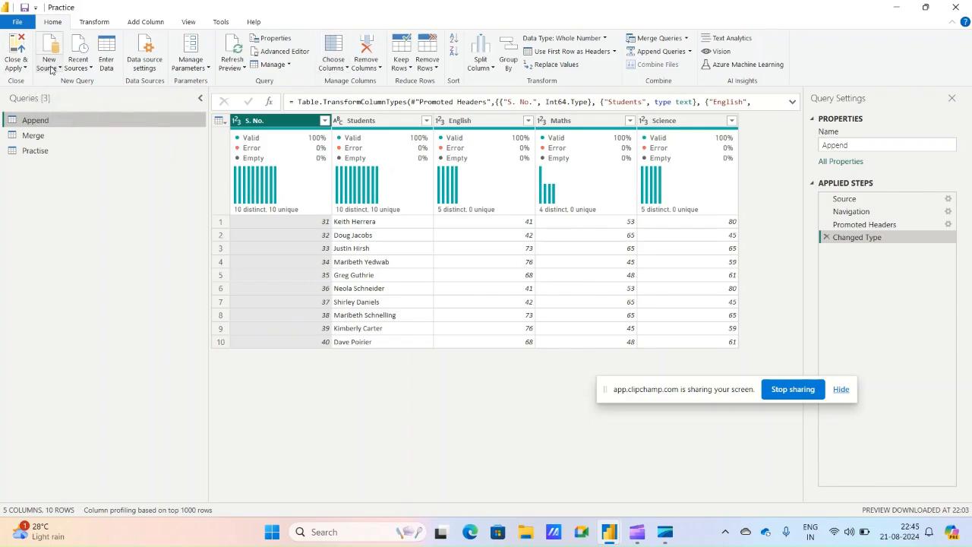
click(51, 67)
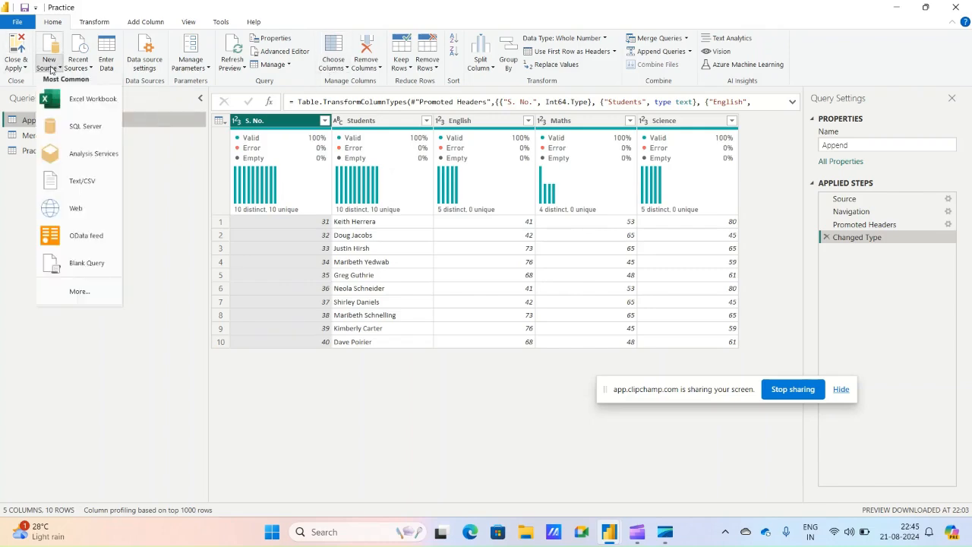
click(86, 185)
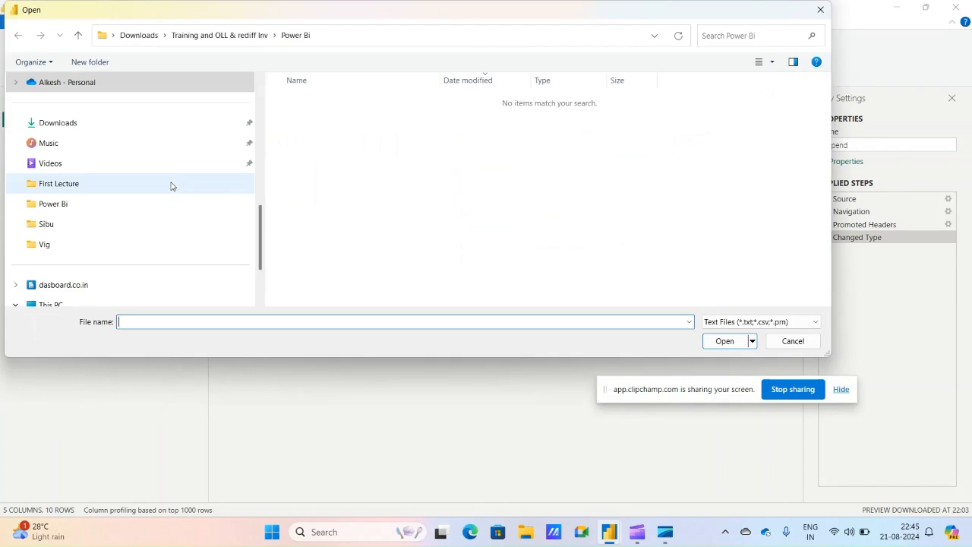
Step: Browse to the Speak well folder under Downloads > Training and OLL & rediff Inv
click(64, 123)
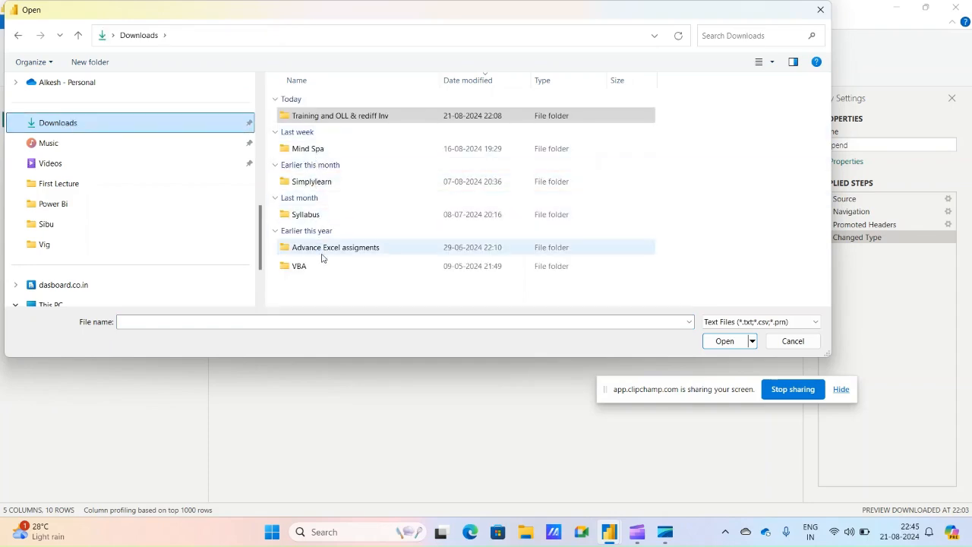
click(316, 119)
double_click(315, 119)
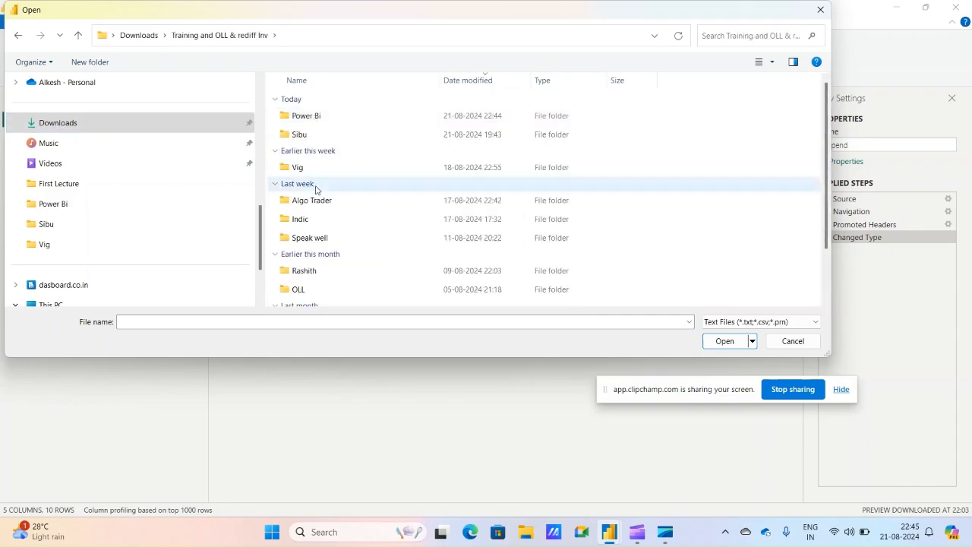
scroll(325, 253, down, 1)
click(311, 201)
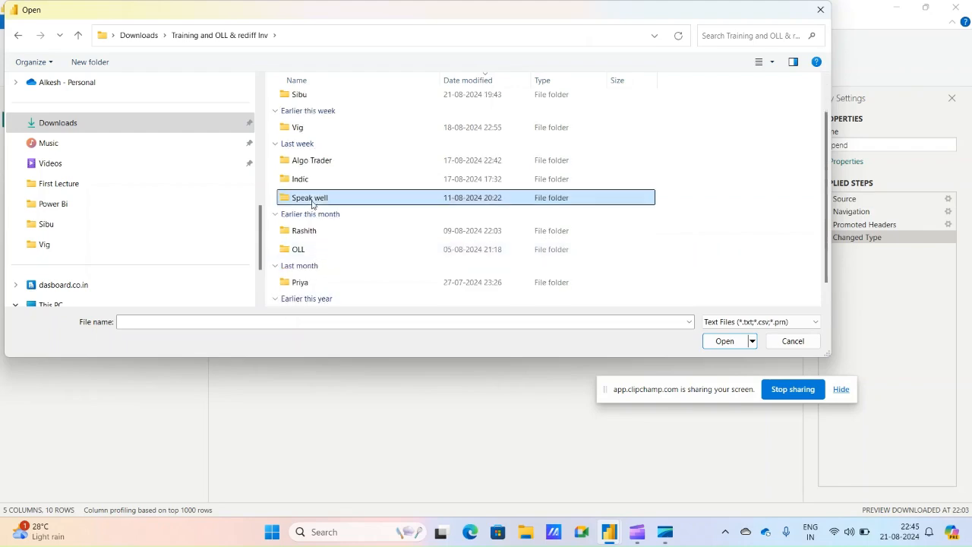
double_click(312, 201)
click(301, 135)
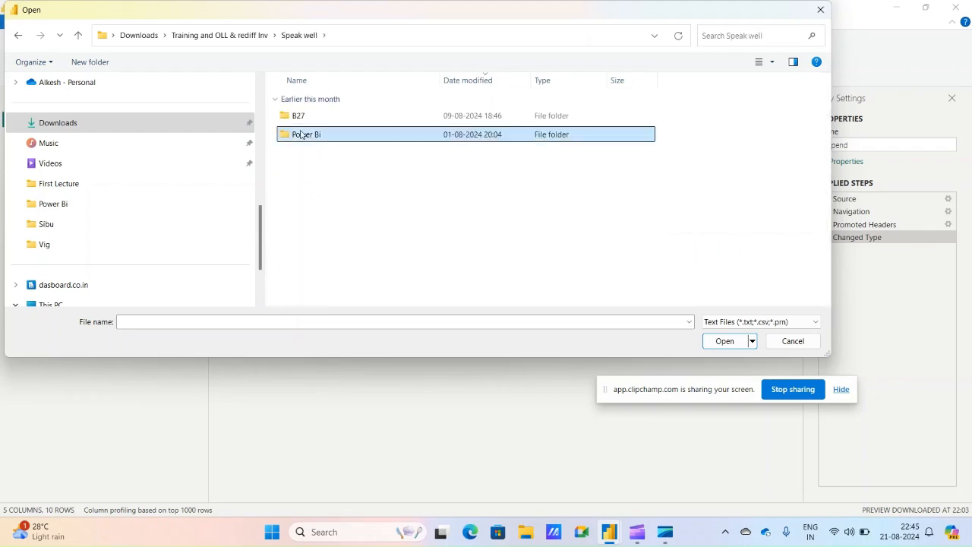
double_click(301, 134)
click(300, 120)
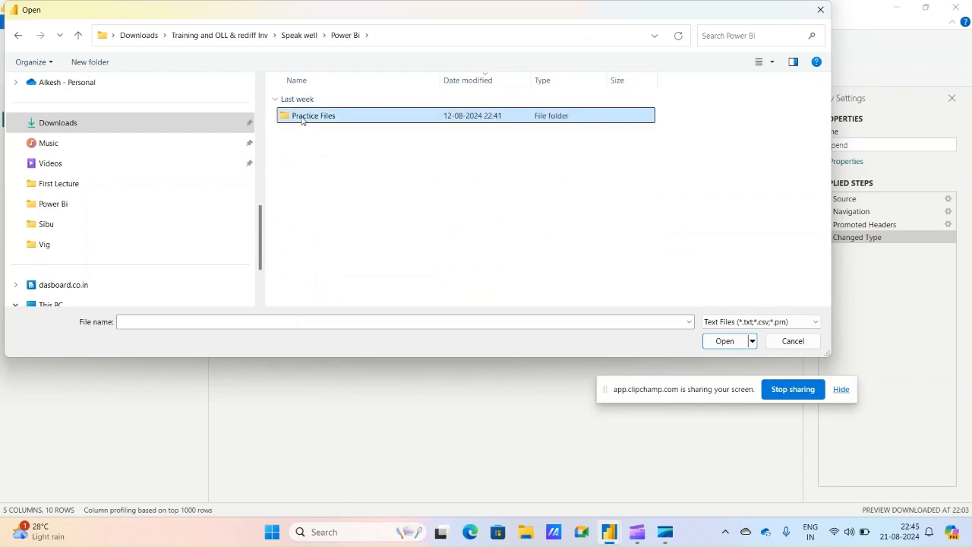
double_click(300, 120)
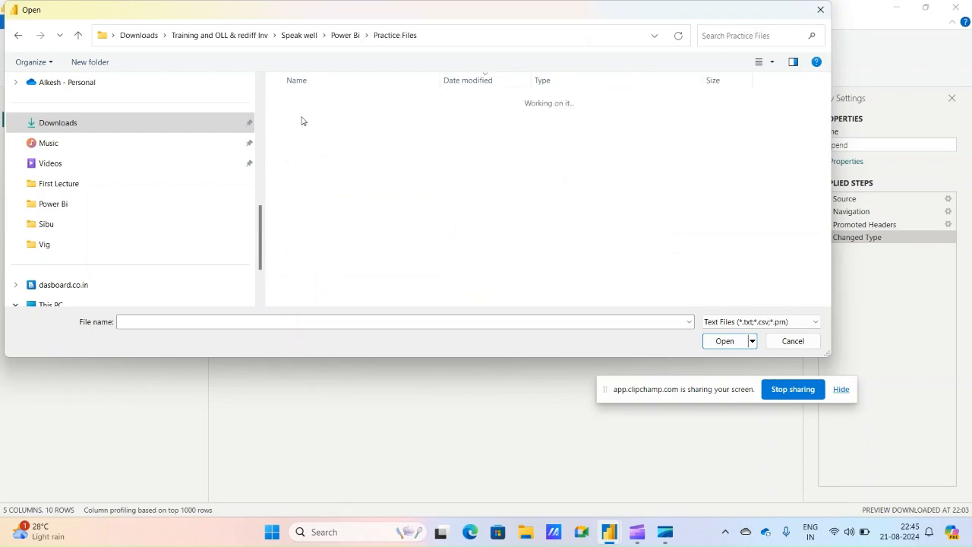
click(80, 36)
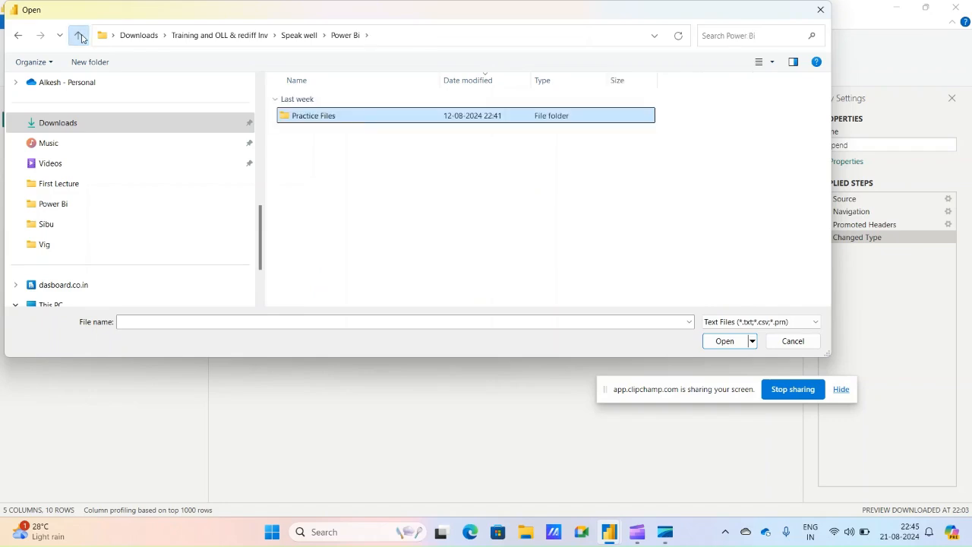
click(80, 35)
Step: Import the Sales Details Speakwell CSV file from the B27 folder as a new query, keeping the previewed import settings
click(313, 115)
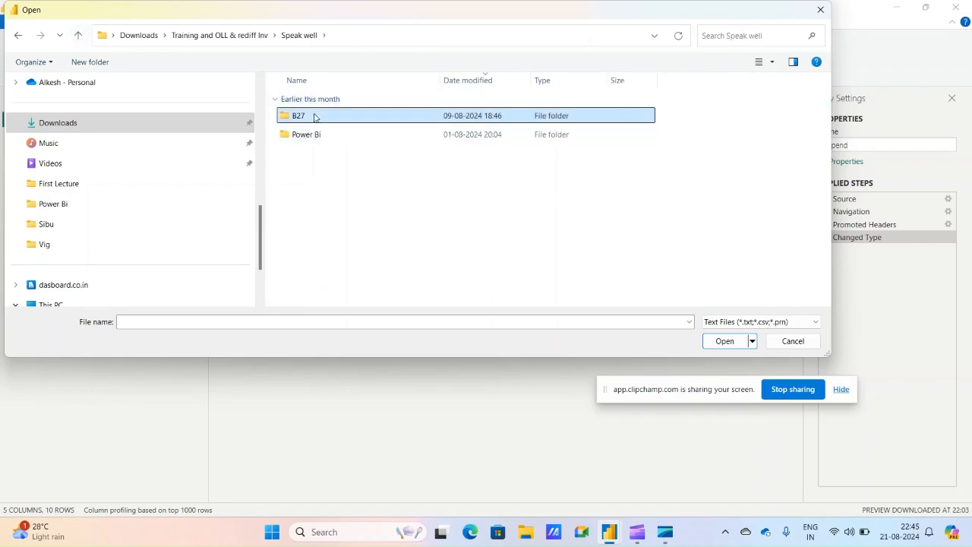
double_click(313, 115)
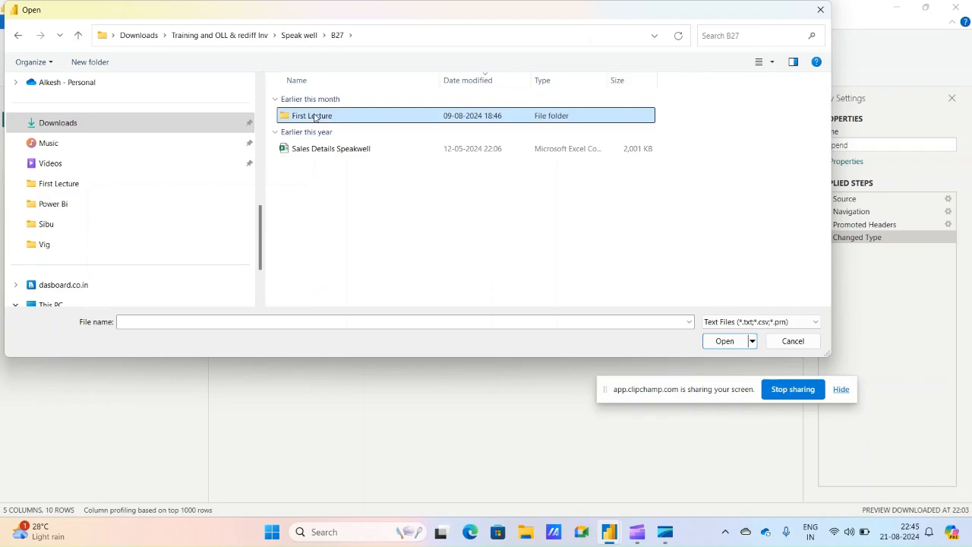
double_click(315, 117)
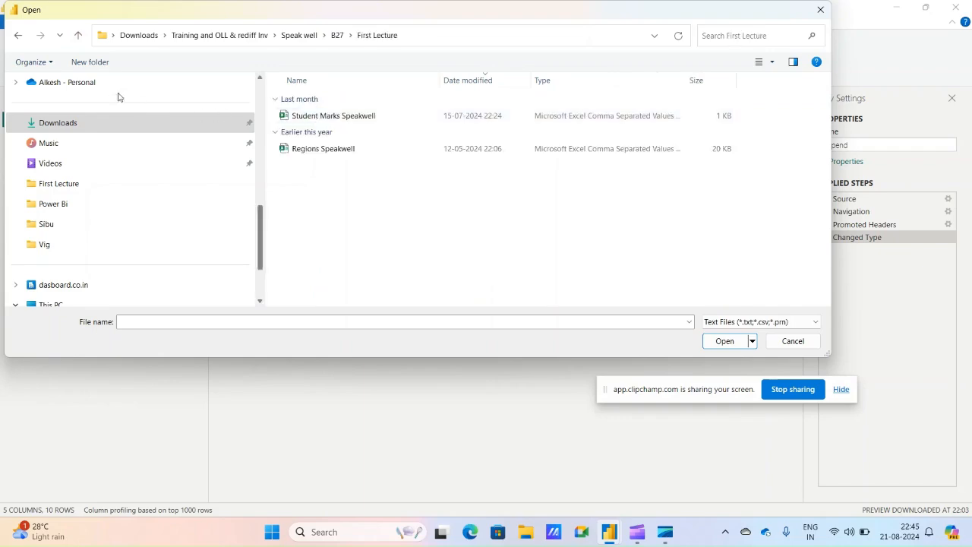
click(73, 36)
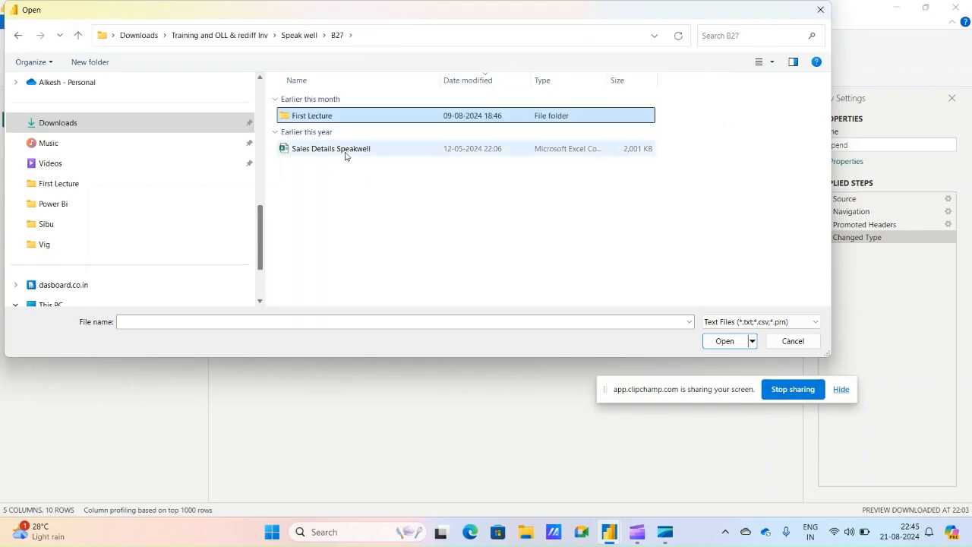
click(345, 152)
click(721, 341)
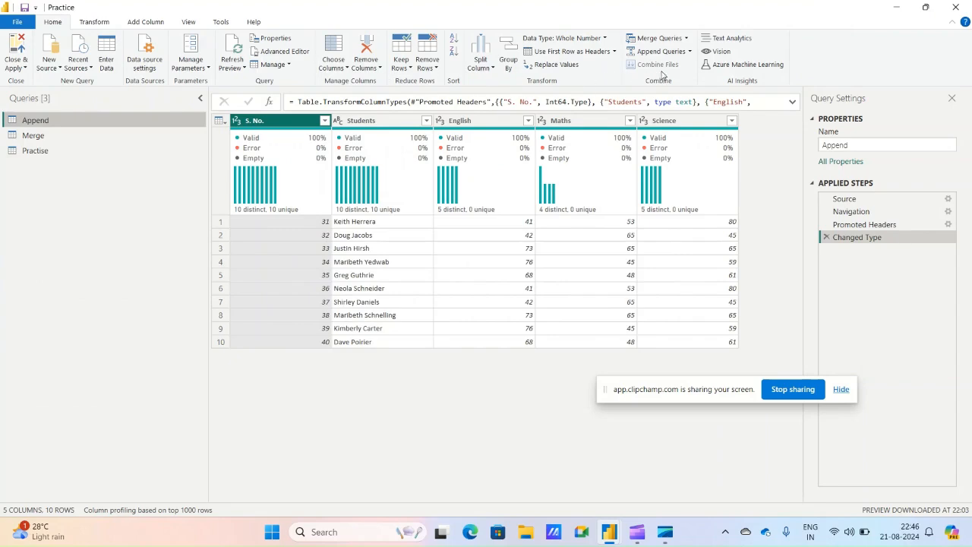
click(15, 42)
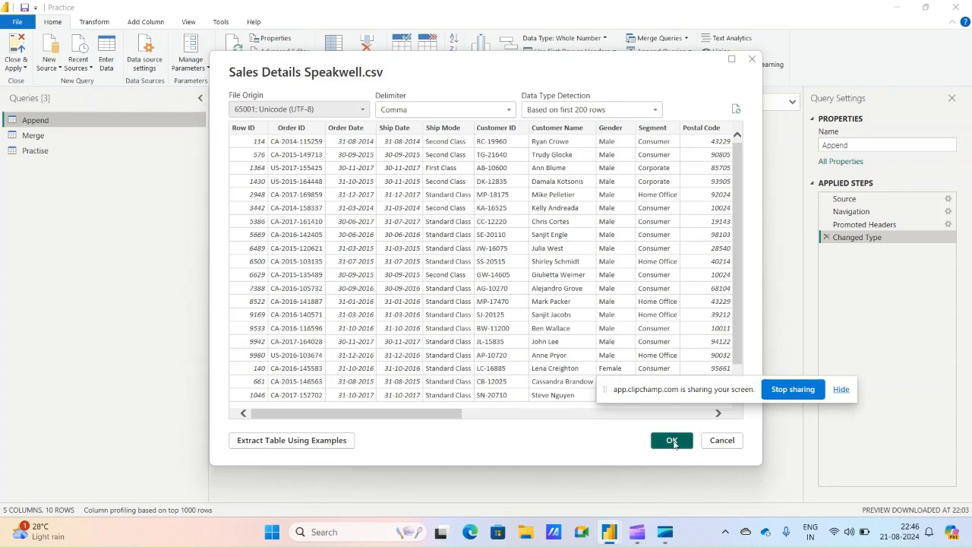
click(672, 441)
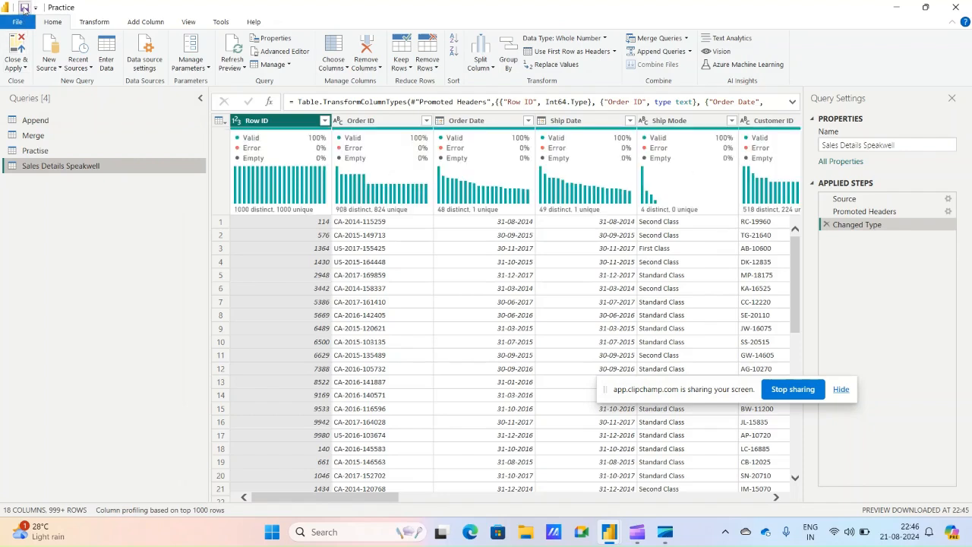
Step: Save the report and apply the pending query changes
click(24, 8)
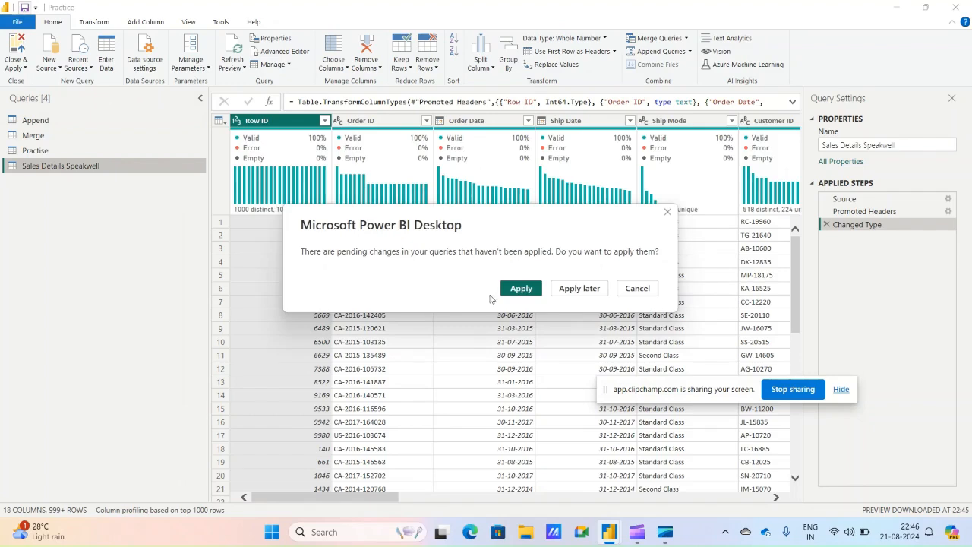
click(512, 287)
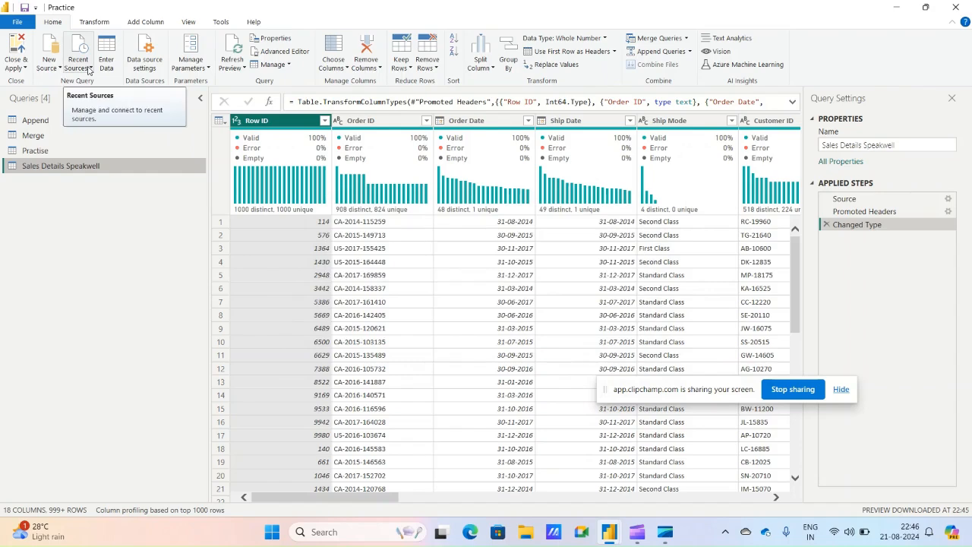
Step: Review the list of recently used data sources, then close it without choosing one
click(88, 70)
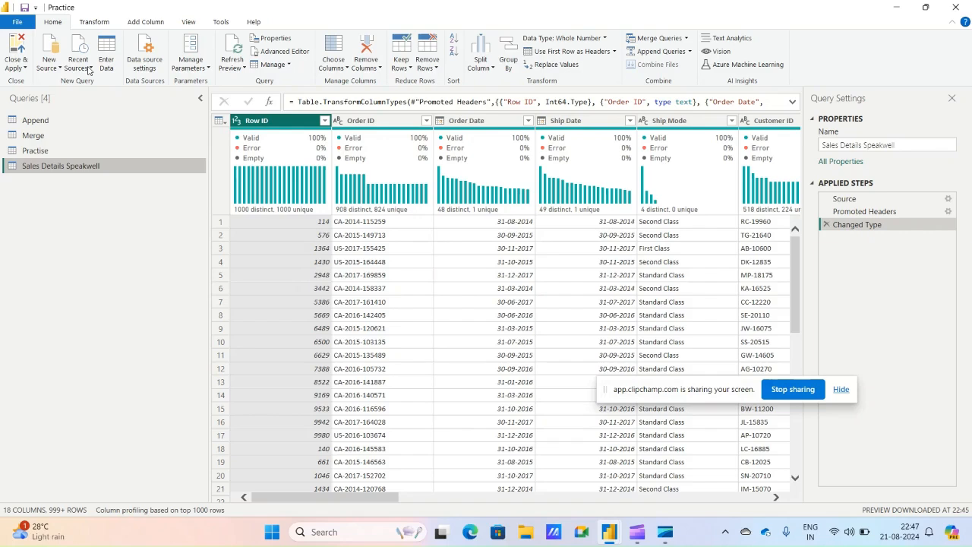
click(90, 70)
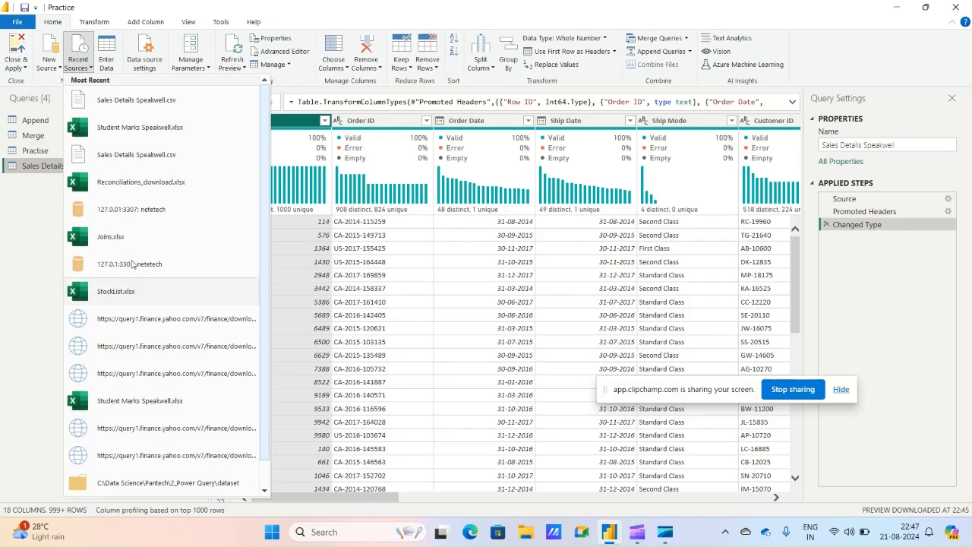
click(12, 245)
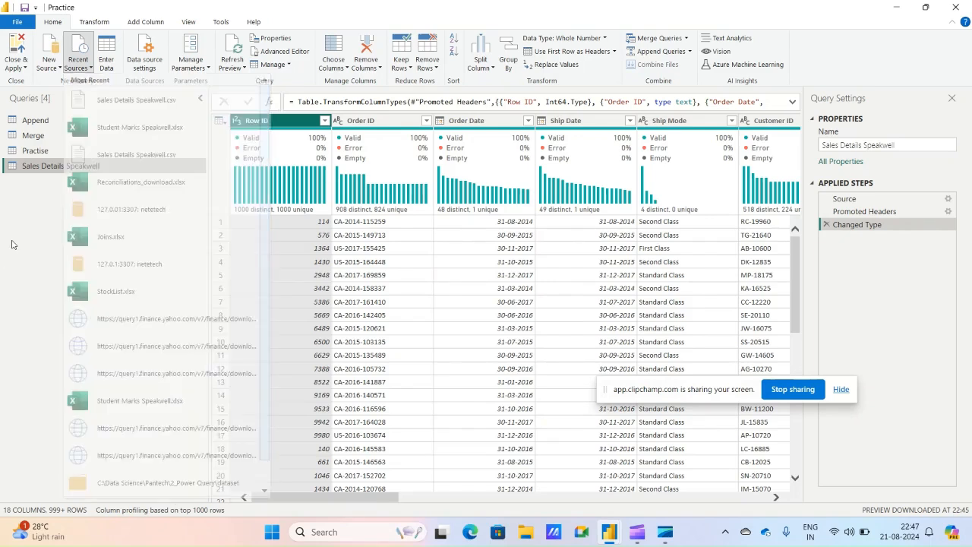
Step: Create an empty manually entered table named DAX Table
click(110, 65)
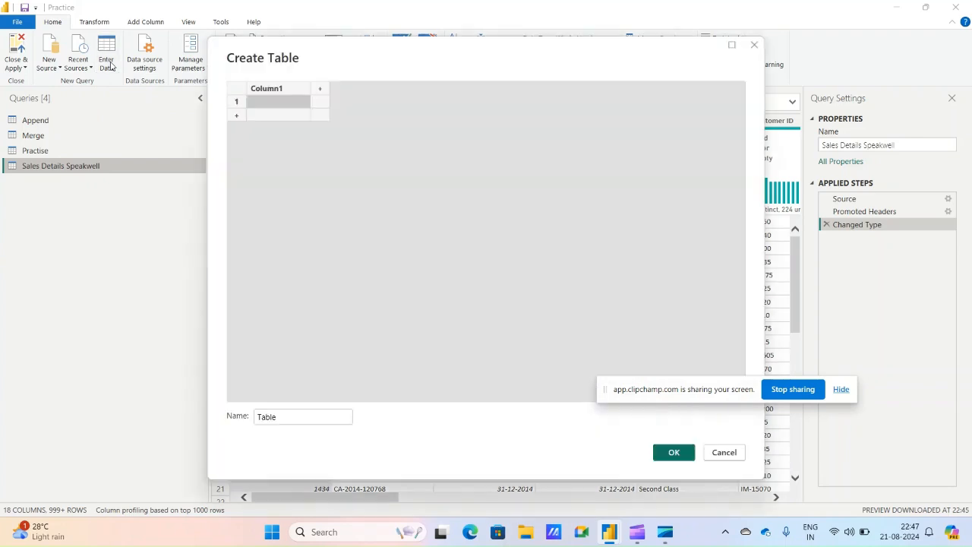
click(282, 417)
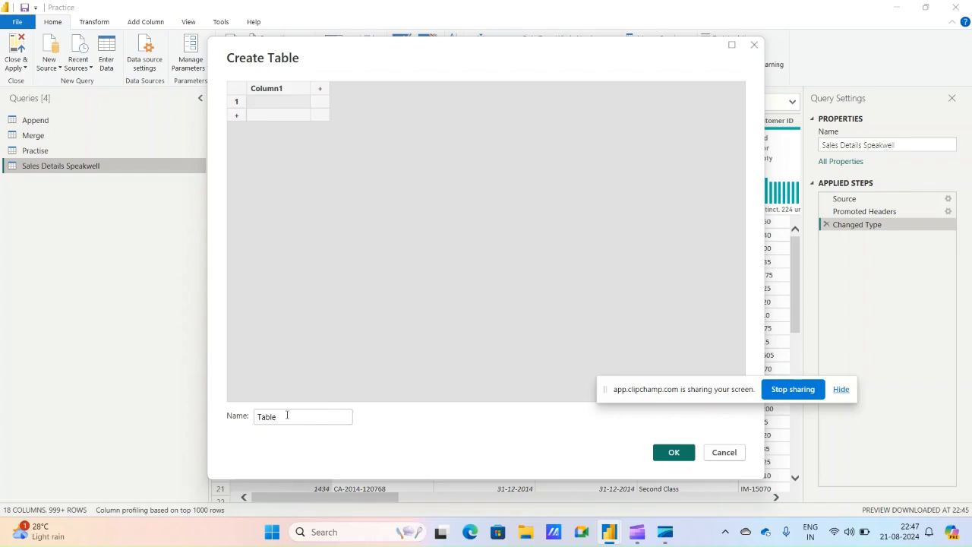
key(BackSpace)
key(BackSpace)
key(BackSpace)
key(BackSpace)
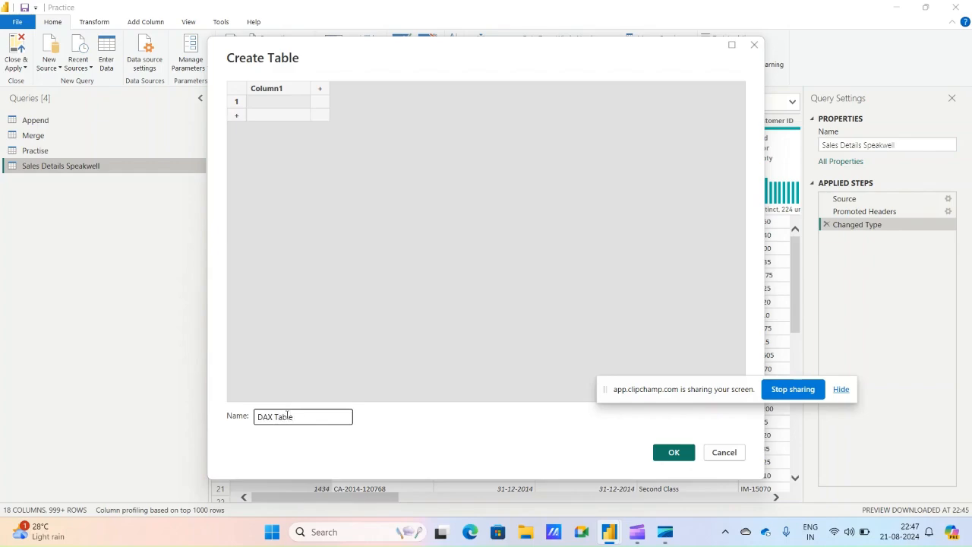
text(DAX Table)
click(675, 453)
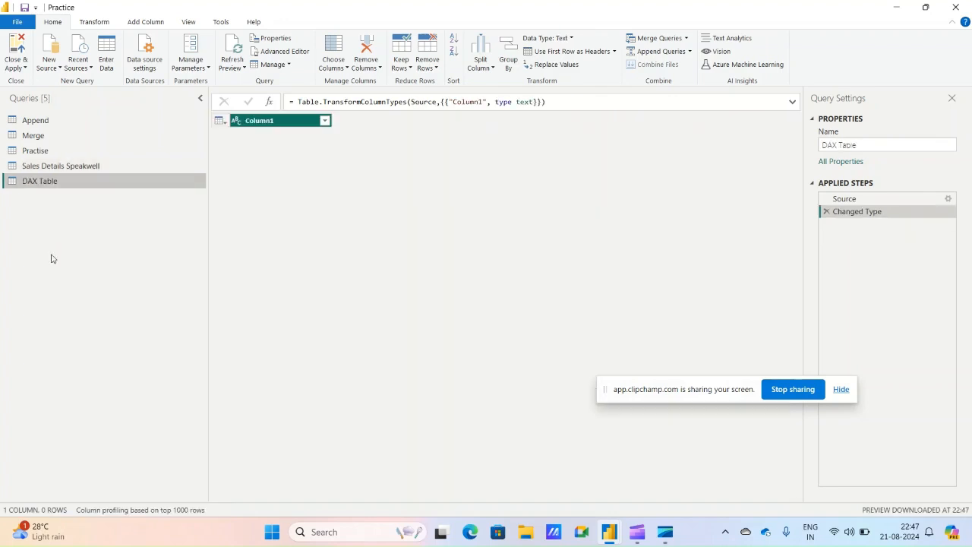
Step: Reopen the DAX Table's Source step for editing, add a second column, and name the two columns English and Maths
click(904, 201)
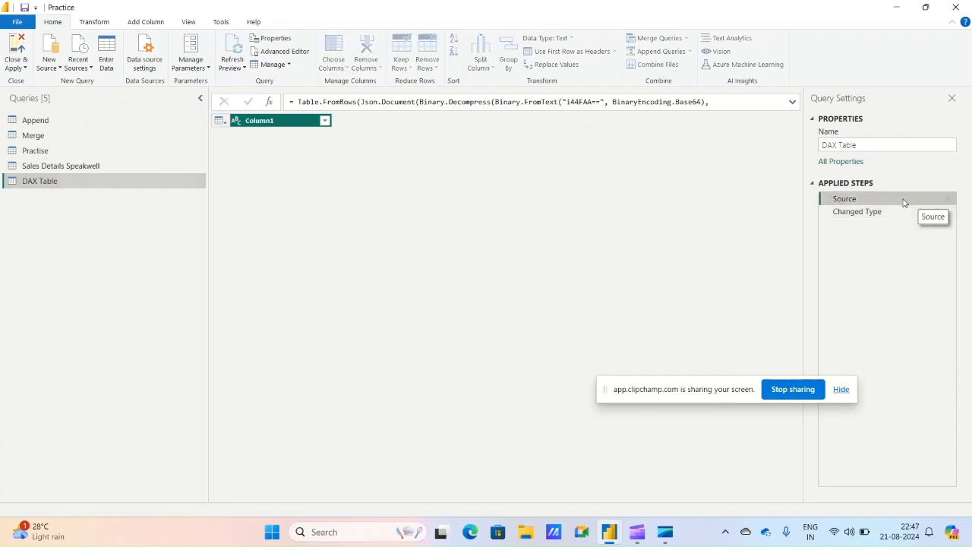
click(950, 198)
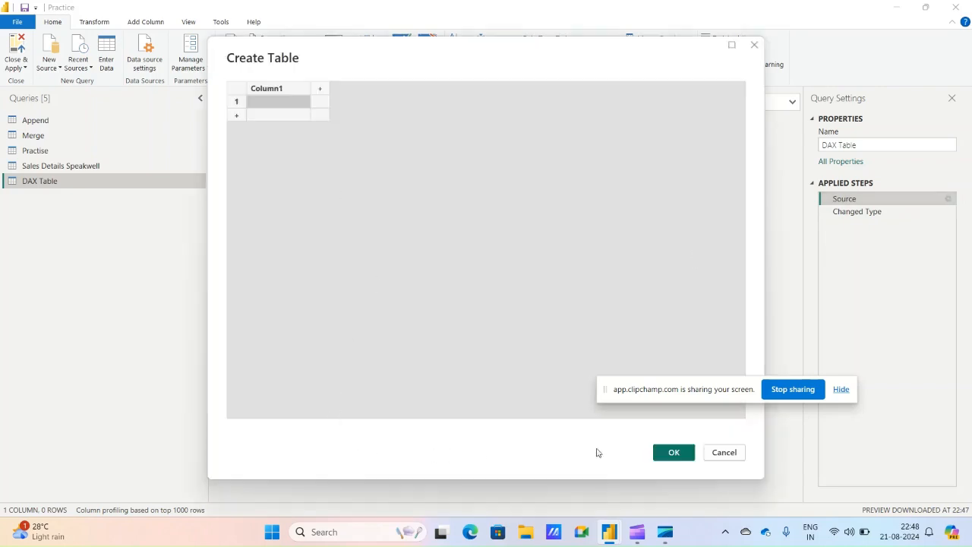
click(321, 89)
double_click(288, 90)
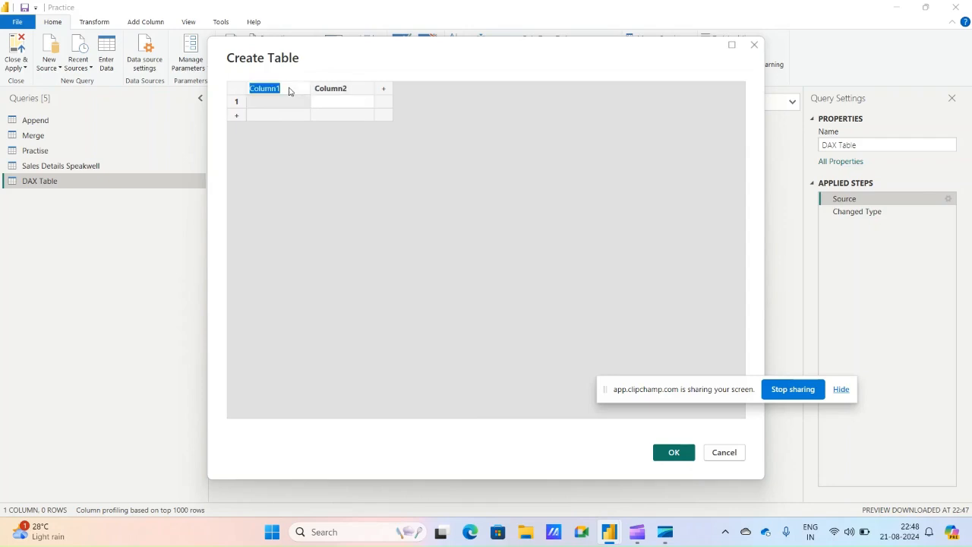
text(English)
key(Tab)
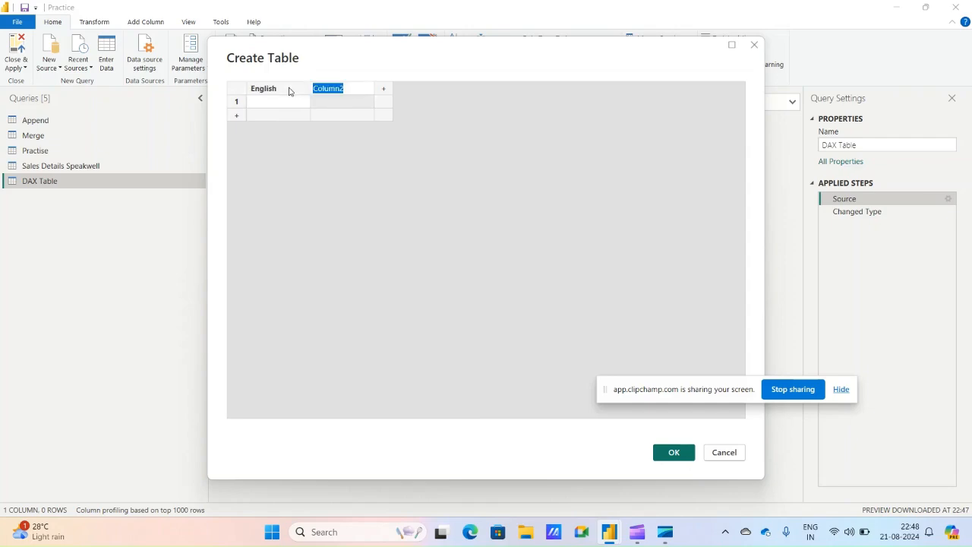
text(Matc)
key(BackSpace)
key(BackSpace)
text(ths)
Step: Fill the table with two rows: English 12 and Maths 15, and English 25 and Maths 34
click(282, 105)
text(12)
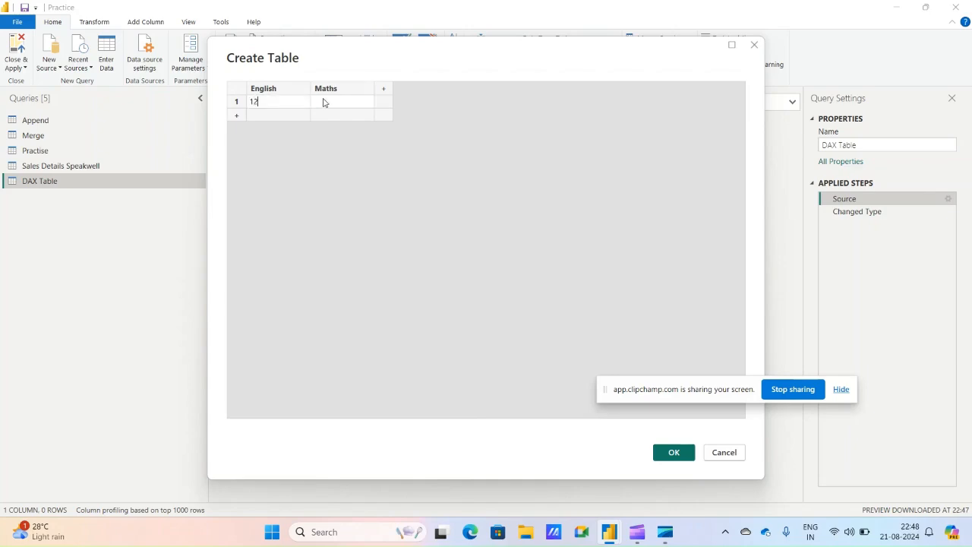
click(332, 102)
text(15)
click(235, 117)
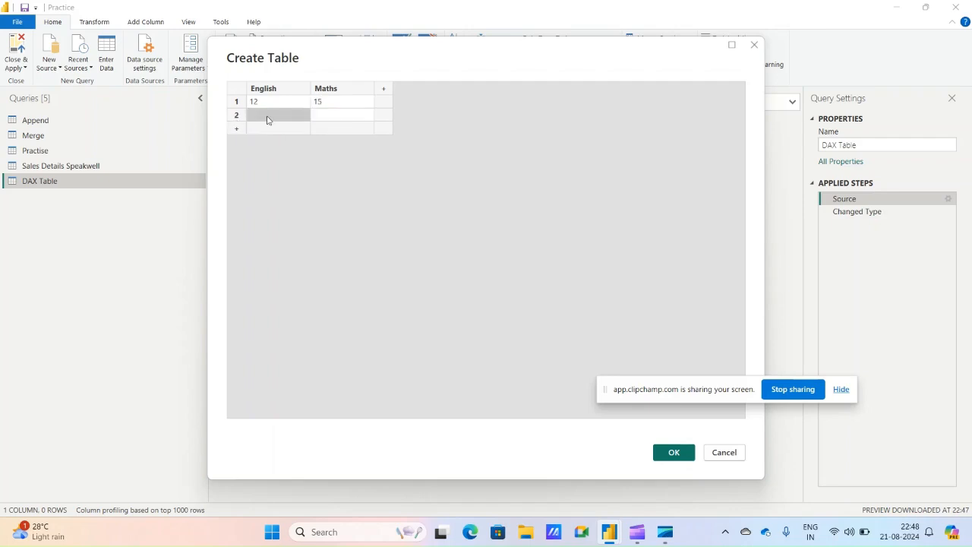
text(25)
click(361, 123)
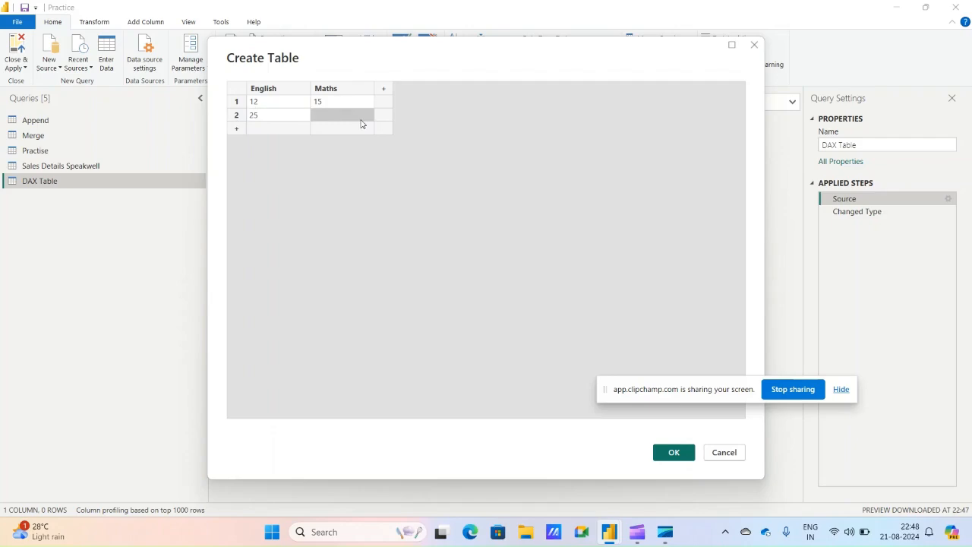
text(34)
click(327, 170)
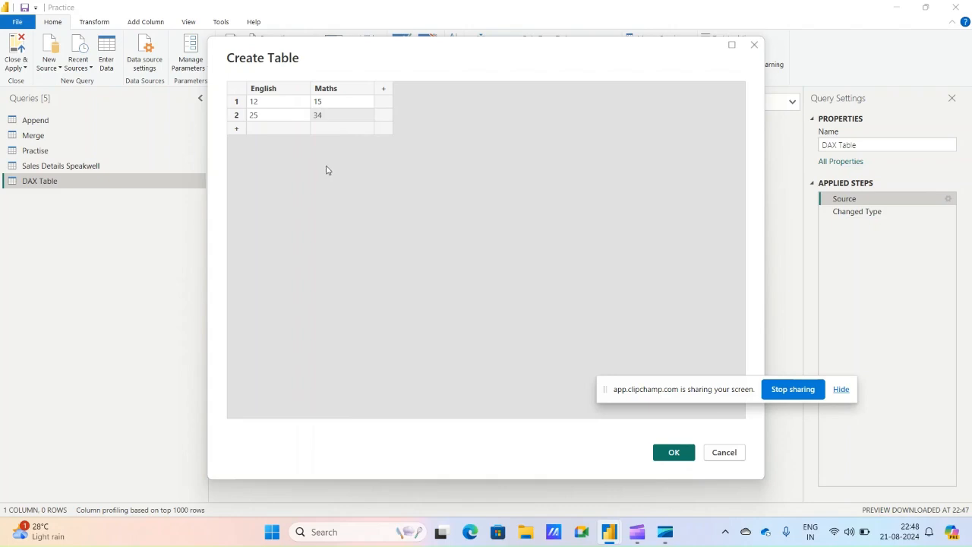
Step: Apply the edited table contents and delete the broken Changed Type step from the DAX Table query
click(676, 454)
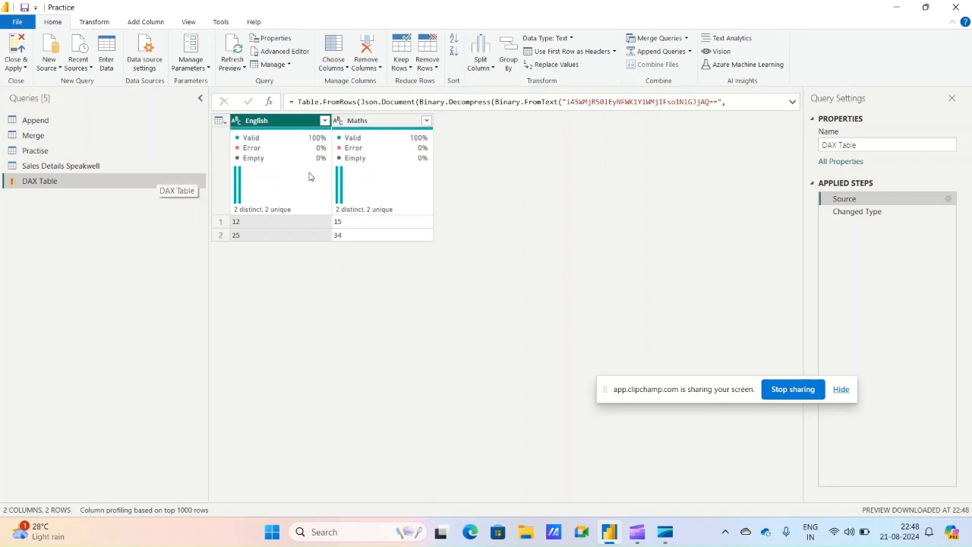
click(849, 217)
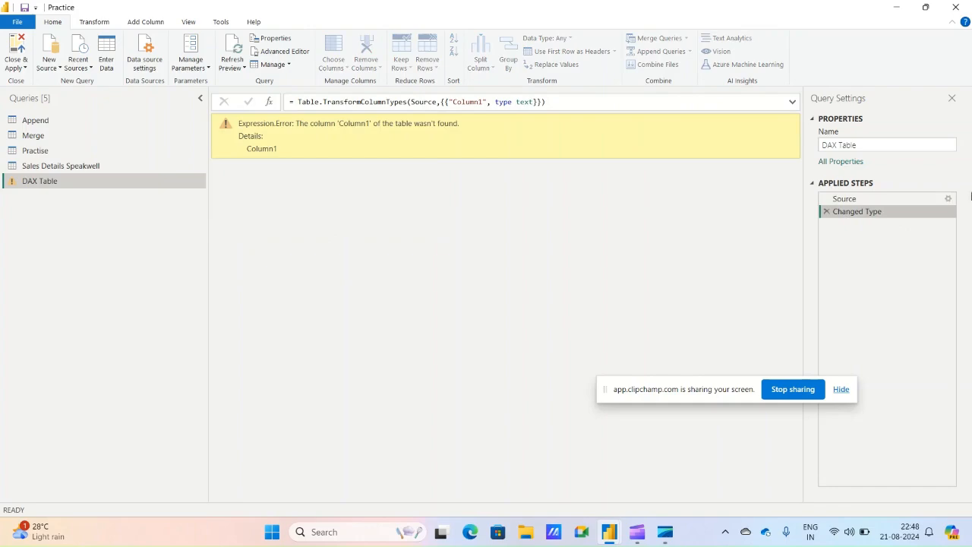
click(827, 212)
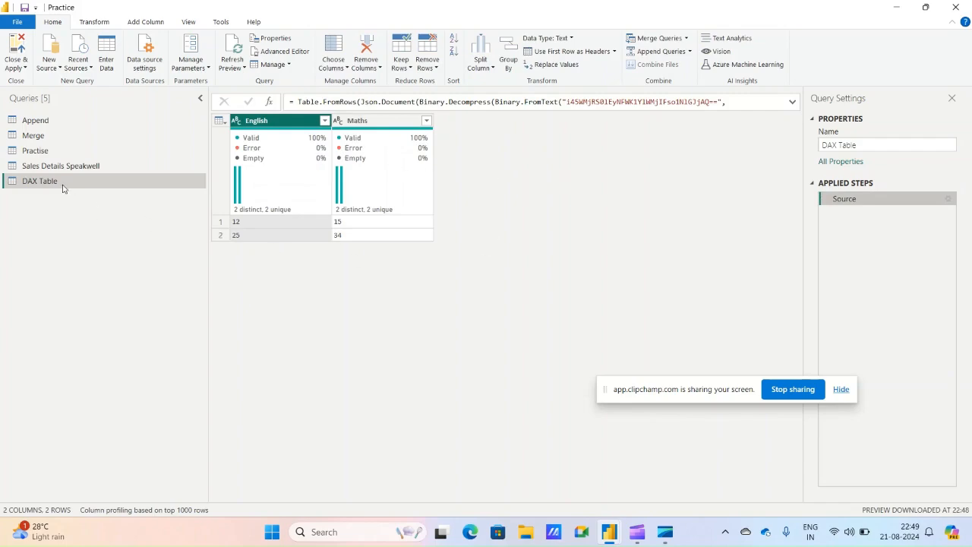
Step: Examine the full file path of the Student Marks Speakwell workbook in the data source settings, then close its source details
click(154, 69)
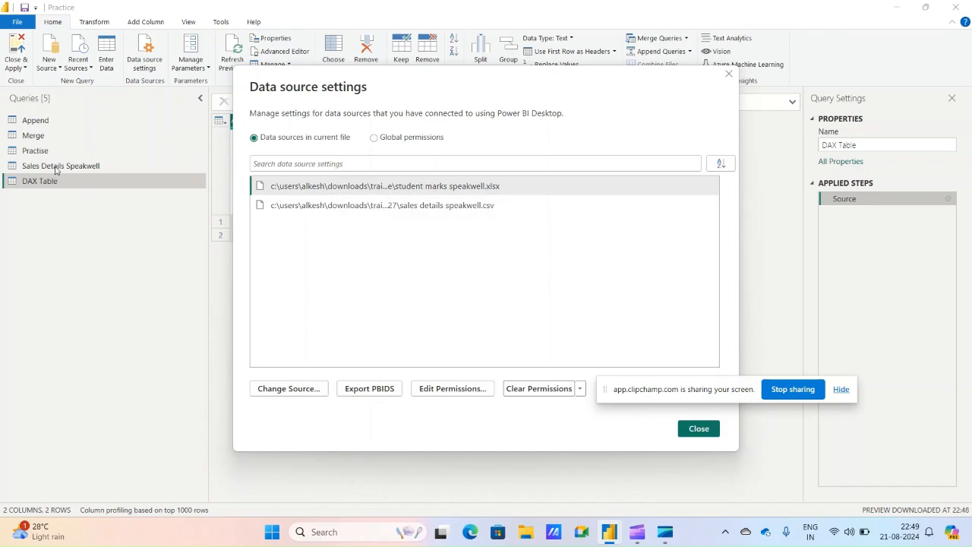
click(301, 390)
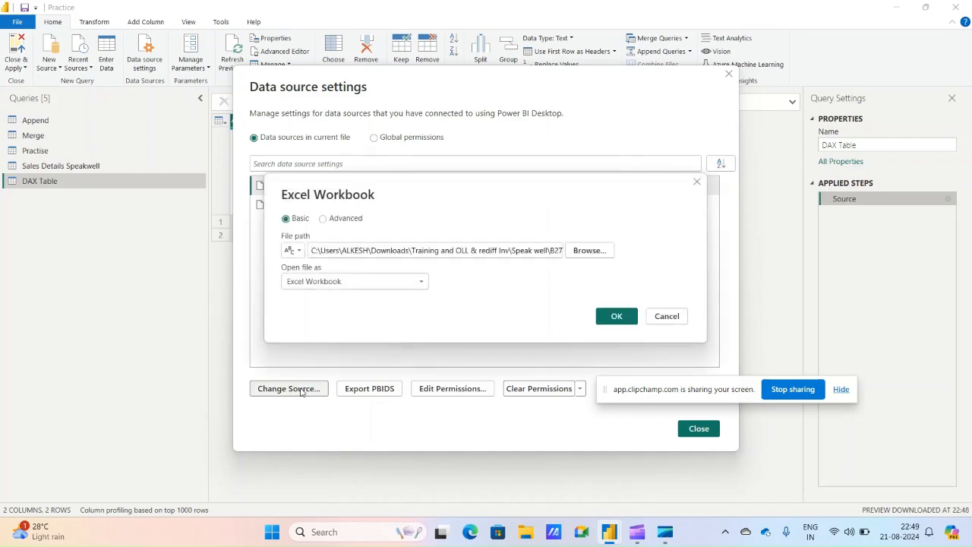
click(336, 251)
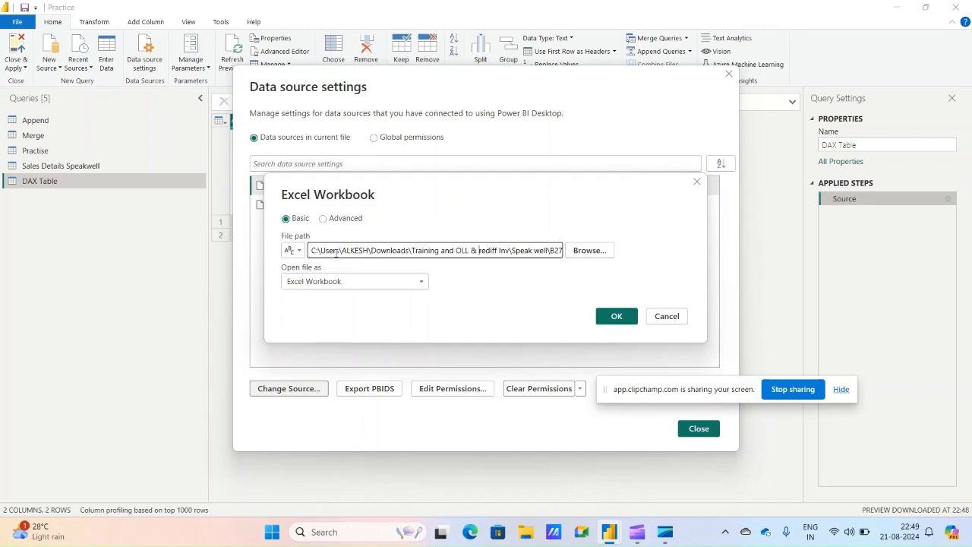
key(Right)
key(Right)
key(Right)
key(Right)
key(Right)
key(Right)
key(Right)
key(Right)
key(Right)
key(Right)
key(Right)
key(Right)
key(Right)
key(Right)
key(Right)
key(Right)
key(Right)
key(Right)
key(Right)
key(Right)
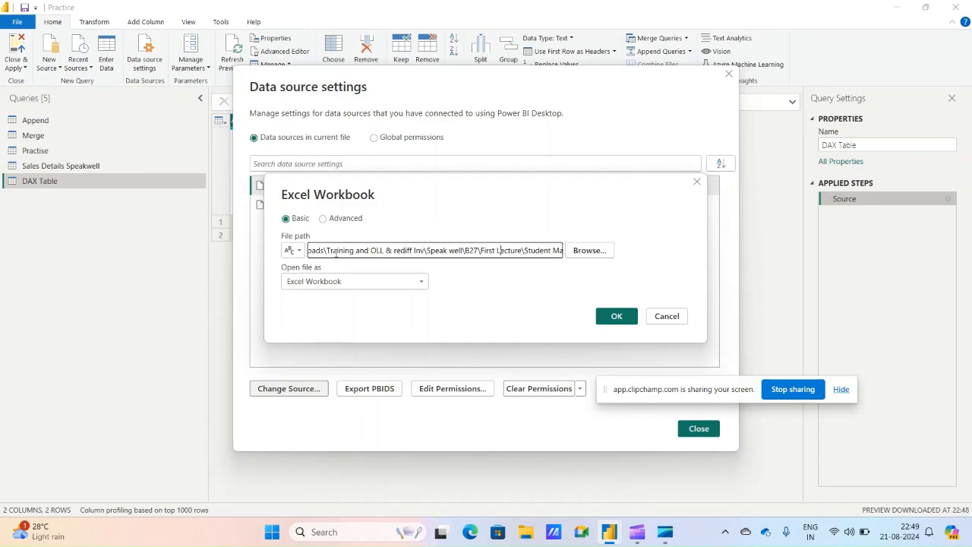
key(Right)
key(Right)
key(Right)
key(Right)
key(Right)
key(Right)
key(Right)
key(Right)
key(Right)
key(Right)
key(Right)
key(Right)
key(Right)
key(Right)
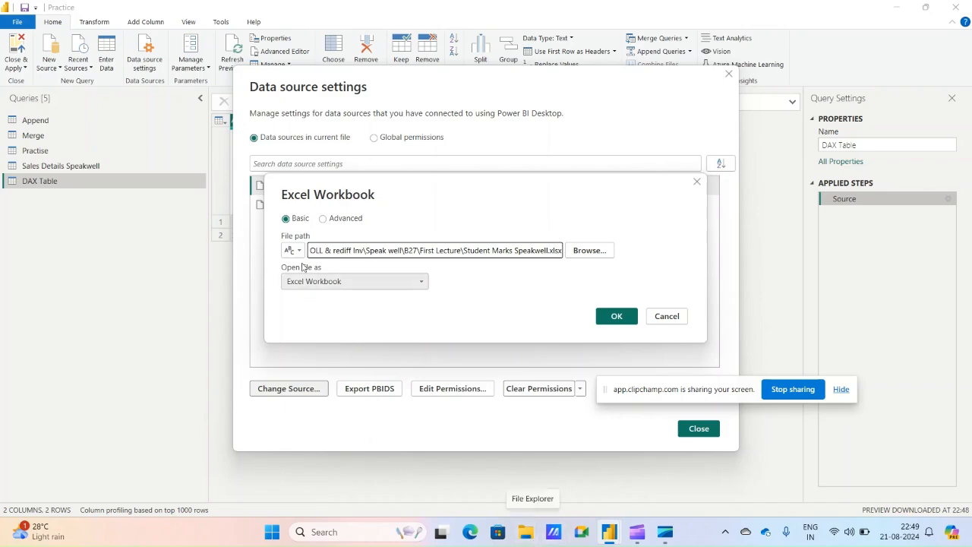
click(348, 250)
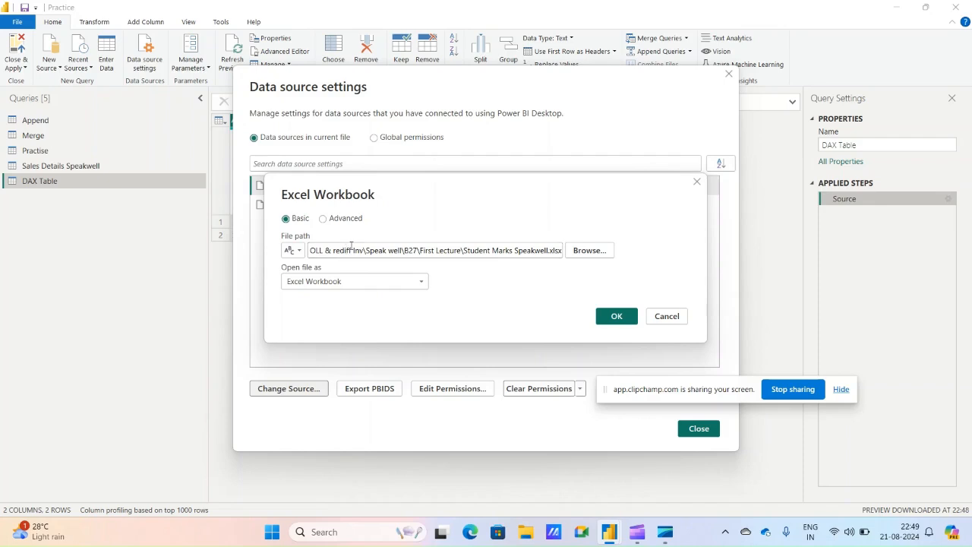
click(351, 249)
key(Left)
key(Left)
key(Left)
key(Left)
key(Left)
key(Left)
key(Left)
key(Left)
key(Left)
key(Left)
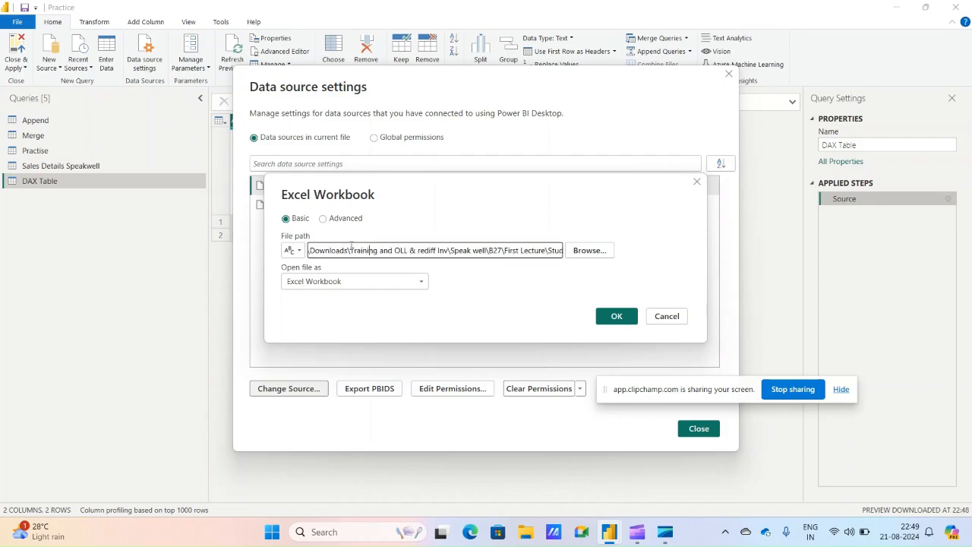
key(Left)
key(Left)
key(Left)
key(Left)
key(Left)
key(Left)
key(Left)
key(Left)
key(Left)
key(Left)
key(Left)
key(Left)
key(Left)
key(Left)
key(Left)
key(Left)
key(Left)
key(Left)
key(Left)
key(Left)
key(Left)
key(Left)
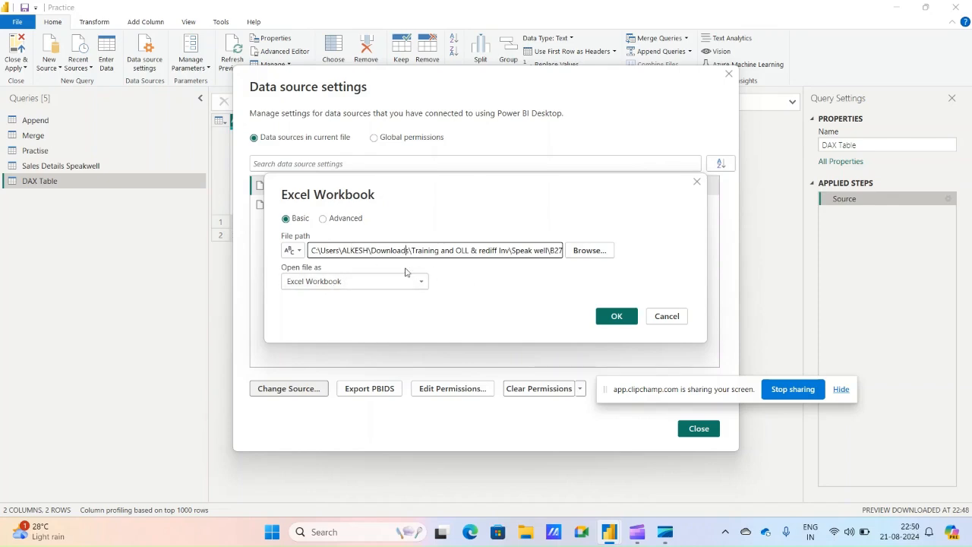
drag(310, 250, 598, 260)
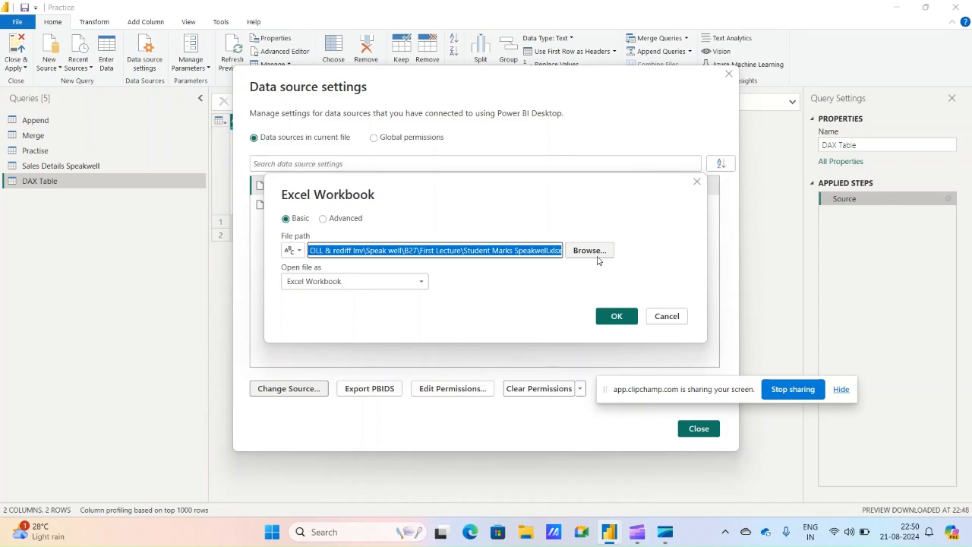
click(610, 317)
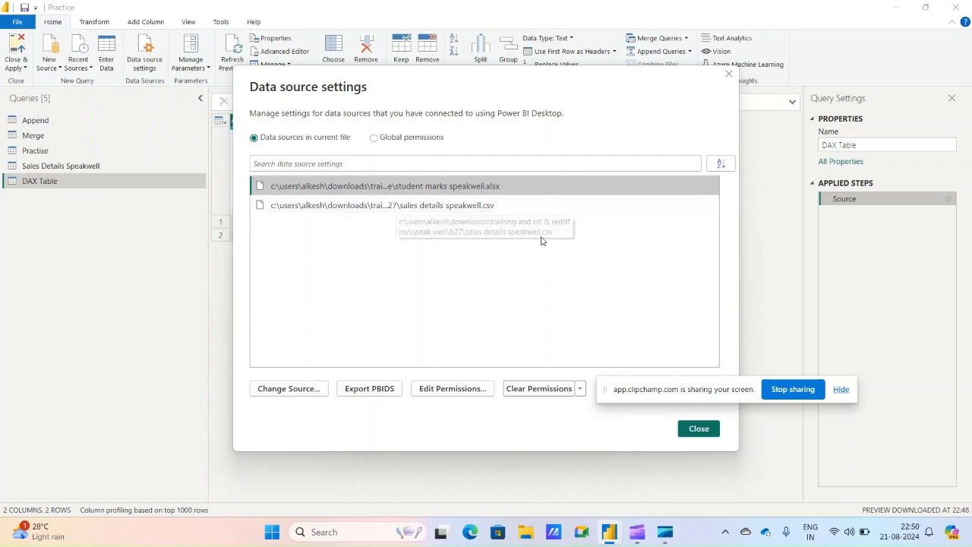
Step: Inspect the Sales Details Speakwell CSV's full file path and the path's input type options, then close the data source settings
click(454, 207)
click(307, 391)
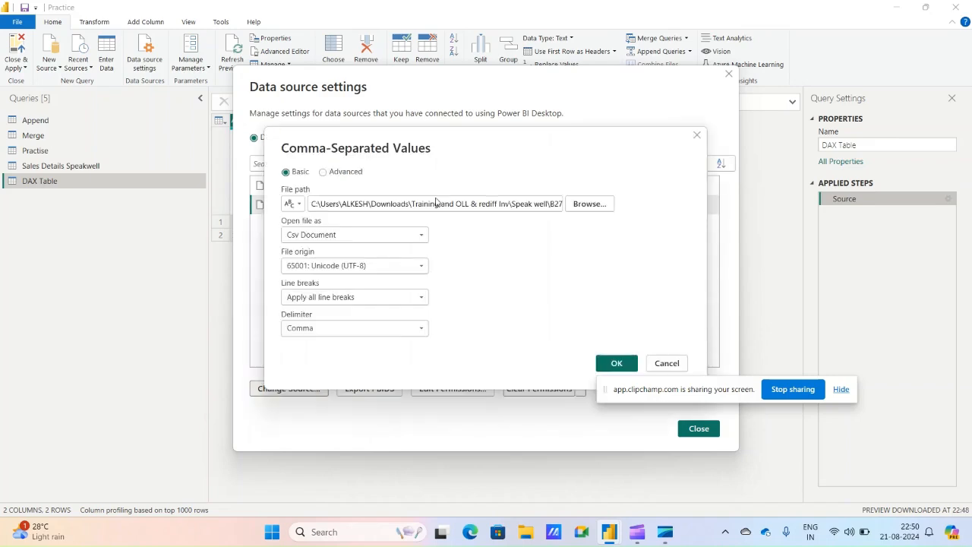
key(shift+Right)
key(shift+Right)
key(shift+Right)
key(shift+Right)
key(shift+Right)
key(shift+Right)
key(shift+Right)
key(shift+Right)
key(shift+Right)
key(shift+Right)
key(shift+Right)
key(shift+Right)
key(shift+Right)
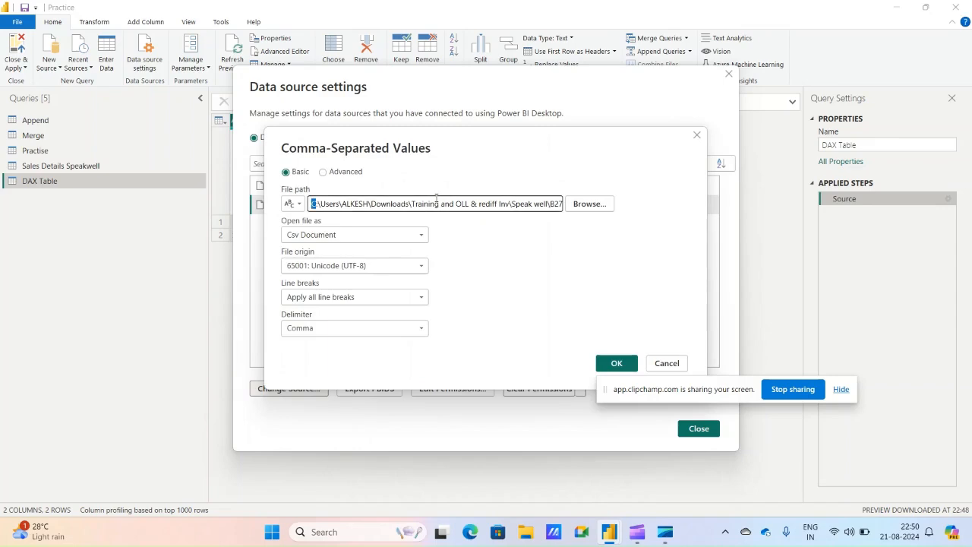
key(shift+Right)
key(shift+Right)
key(shift+Right)
key(shift+Right)
key(shift+Right)
key(shift+Right)
key(shift+Right)
key(shift+Right)
key(shift+Right)
key(shift+Right)
key(shift+Right)
key(shift+Right)
key(shift+Right)
key(shift+Right)
key(shift+Right)
key(shift+Right)
key(shift+Right)
key(shift+Right)
key(shift+Right)
key(shift+Right)
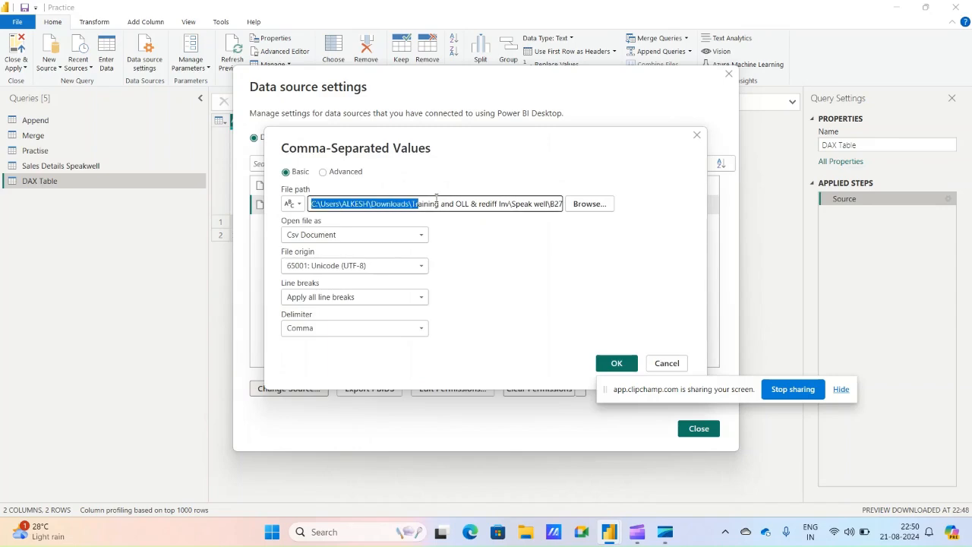
key(shift+Right)
key(shift+Right)
key(shift+Right)
key(shift+Right)
key(shift+Right)
key(shift+Right)
key(shift+Right)
key(shift+Right)
key(shift+Right)
key(shift+Right)
key(shift+Right)
key(shift+Right)
key(shift+Right)
key(shift+Right)
key(shift+Right)
key(shift+Right)
key(shift+Right)
key(shift+Right)
key(shift+Right)
key(shift+Right)
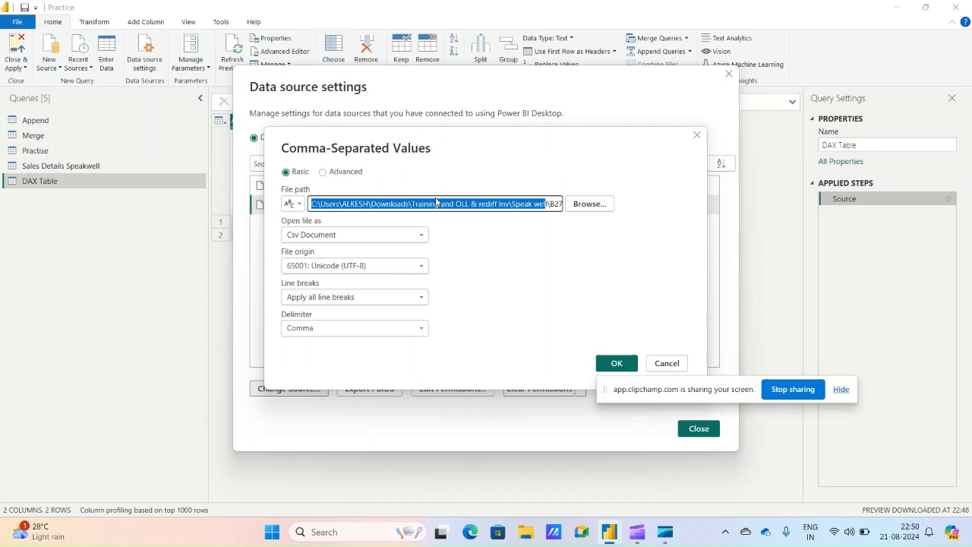
key(shift+Right)
key(shift+Right)
key(shift+Right)
key(shift+Right)
key(shift+Right)
key(shift+Right)
key(shift+Right)
key(shift+Right)
key(shift+Right)
key(shift+Right)
key(shift+Right)
key(shift+Right)
key(shift+Right)
key(shift+Right)
key(shift+Right)
key(shift+Right)
key(shift+Right)
key(shift+Right)
key(shift+Right)
key(shift+Right)
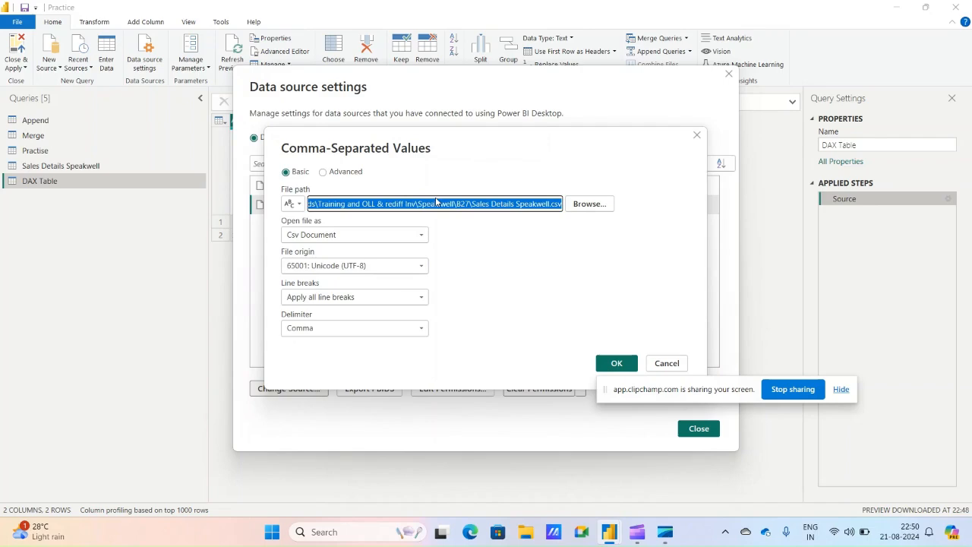
click(299, 204)
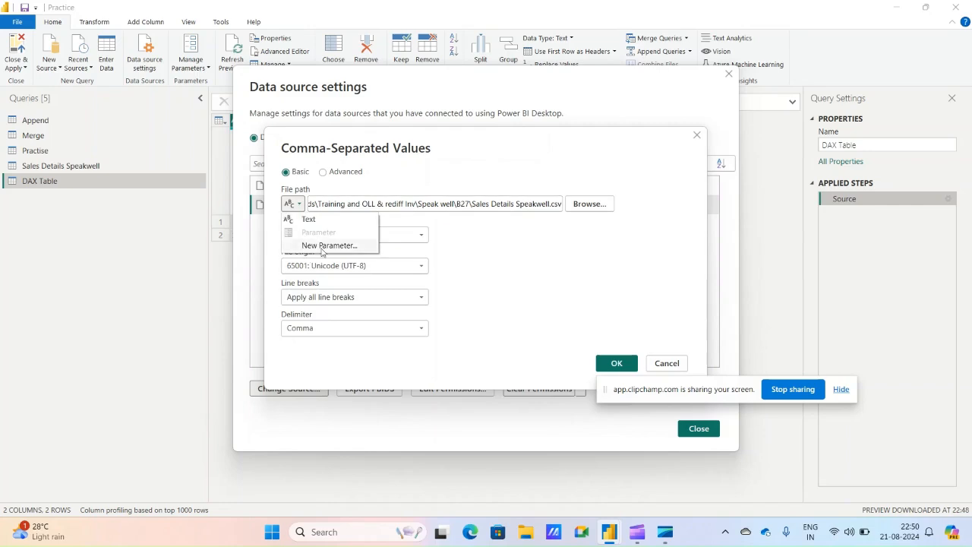
click(664, 368)
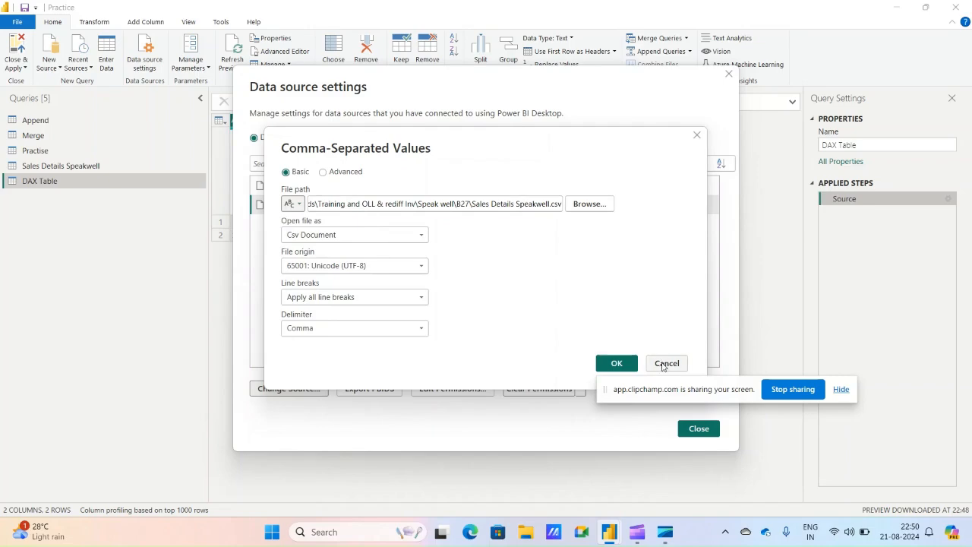
click(617, 363)
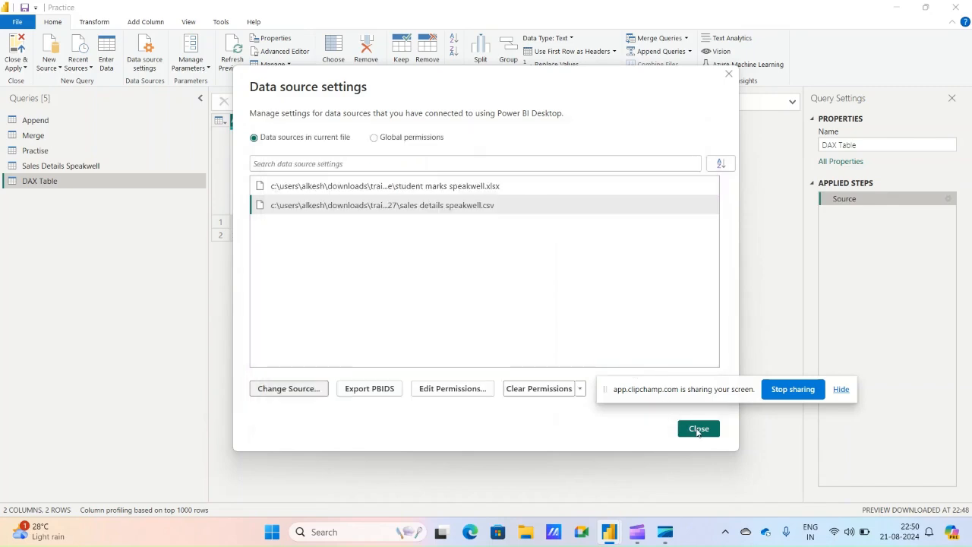
click(698, 429)
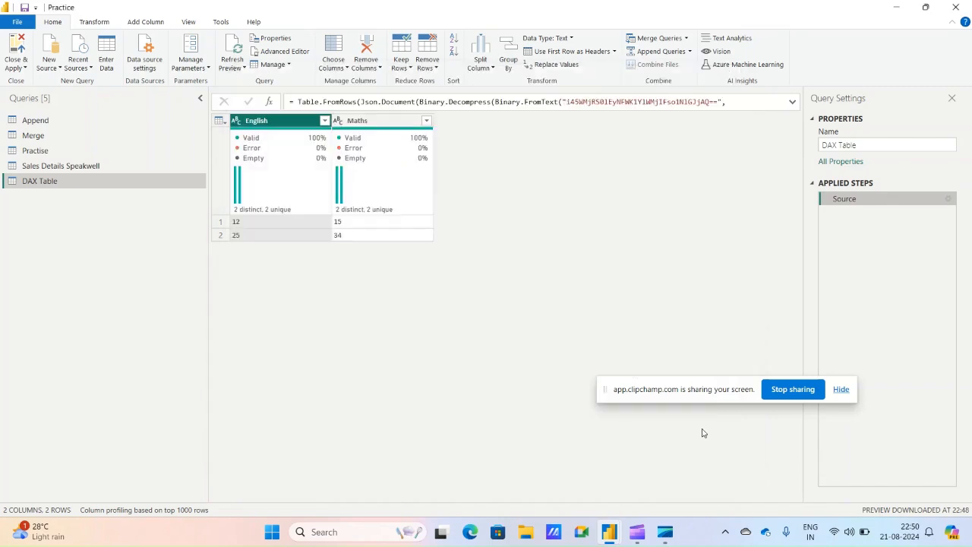
Step: Create a required parameter named File path with the full path of Sales Details Speakwell.csv as its current value
click(196, 65)
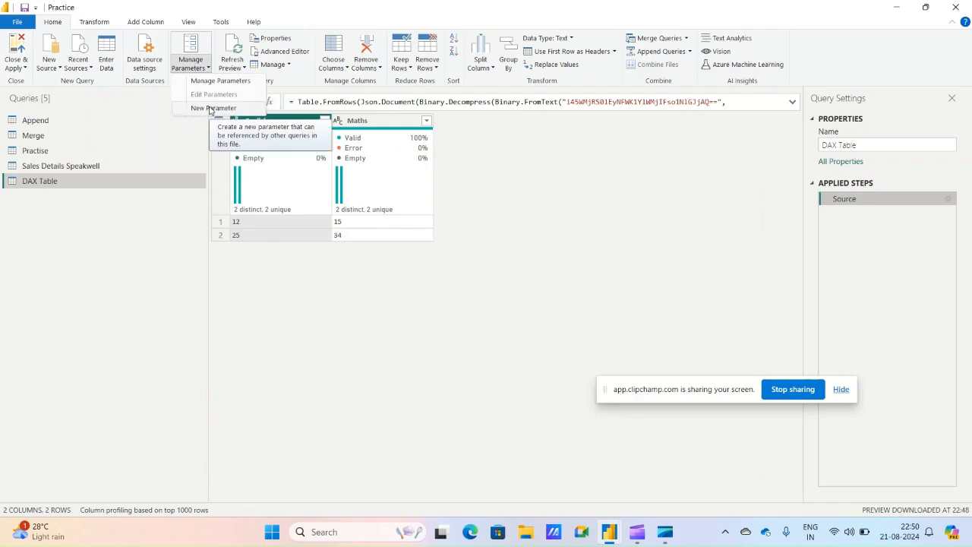
click(212, 109)
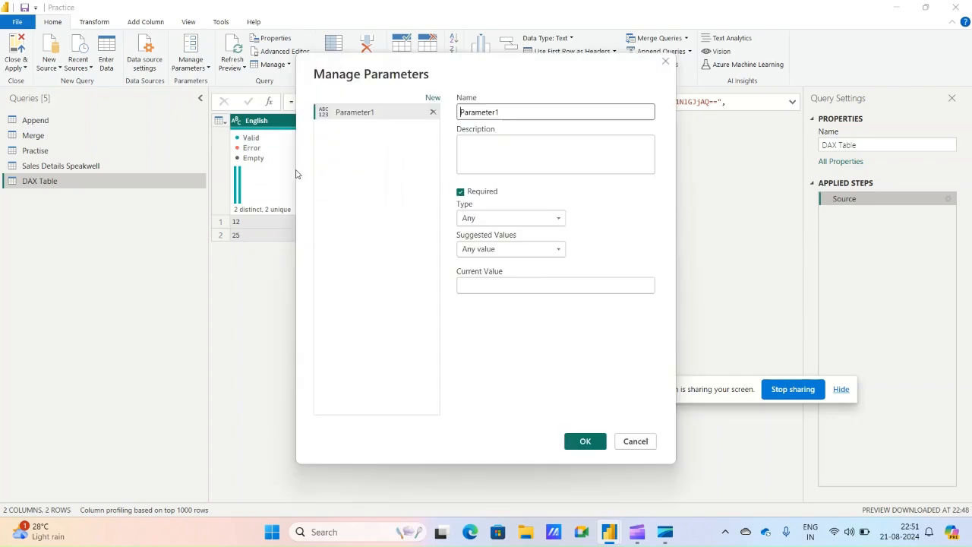
click(405, 118)
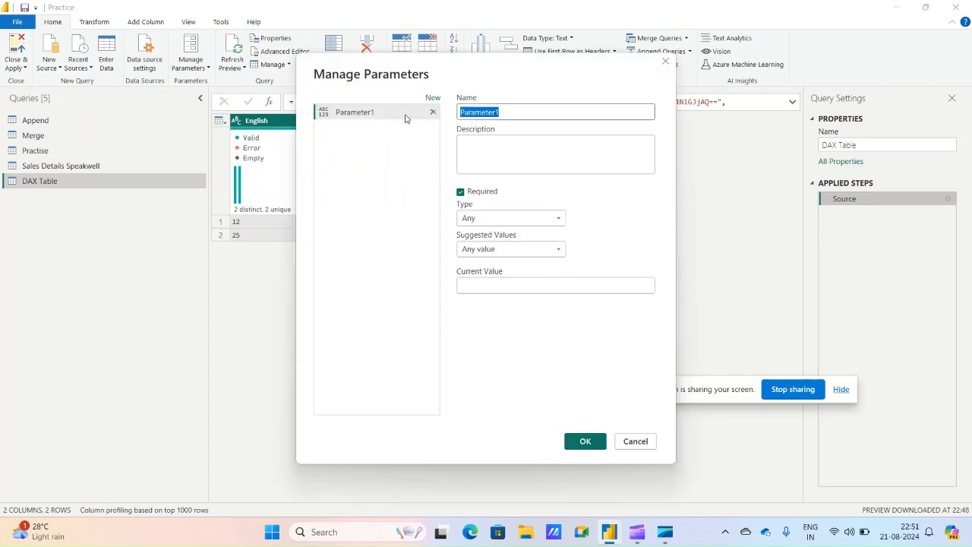
text(File path)
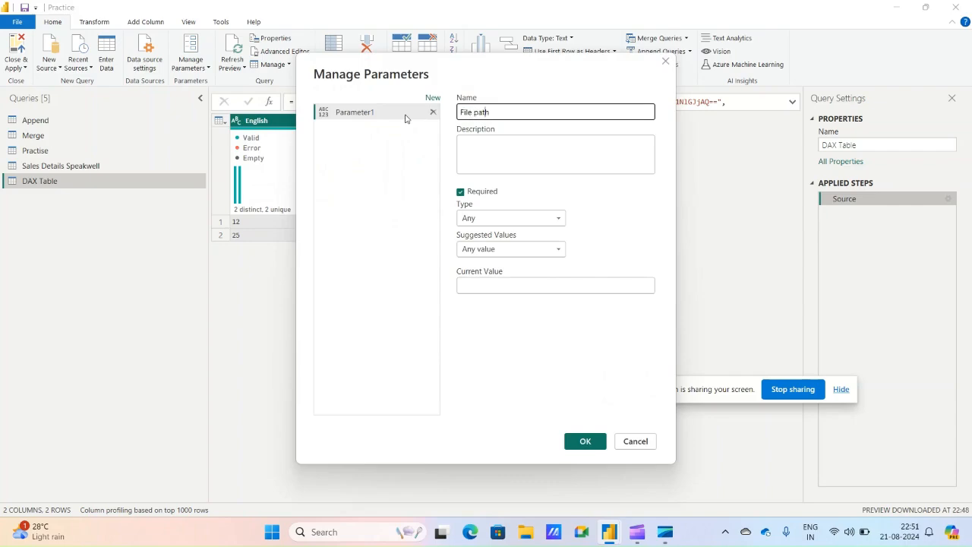
click(523, 285)
key(ctrl+v)
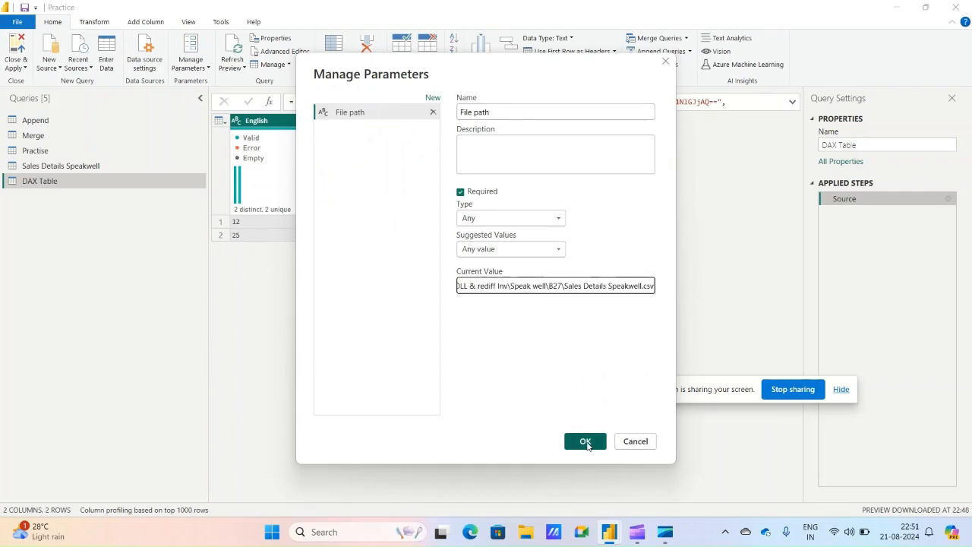
click(586, 442)
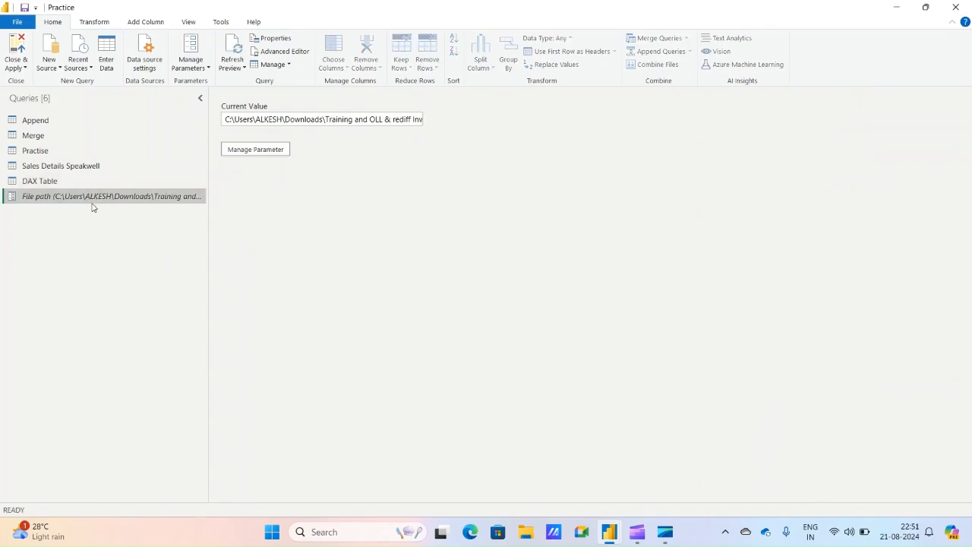
Step: Change the Sales Details Speakwell CSV data source to take its file path from the File path parameter, then close the source settings
click(60, 163)
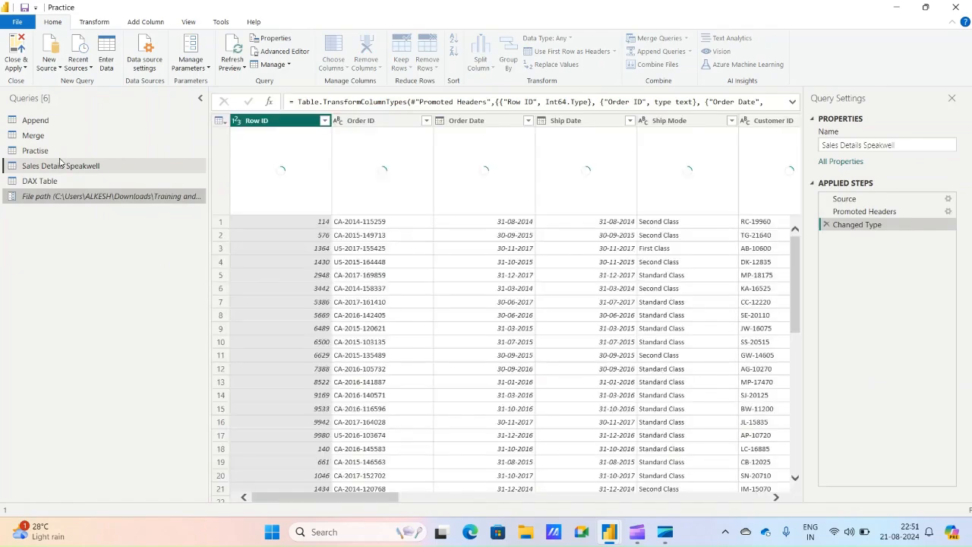
click(151, 69)
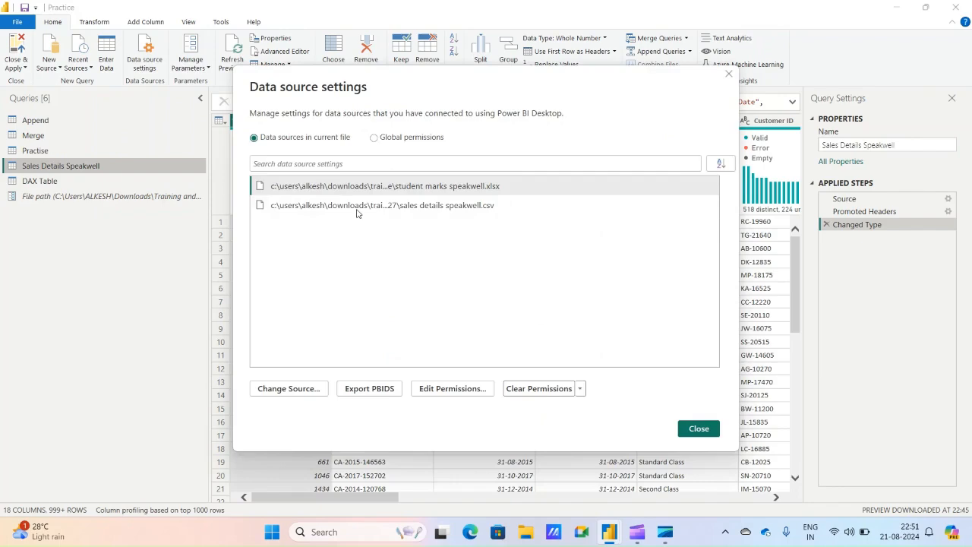
click(357, 211)
click(317, 391)
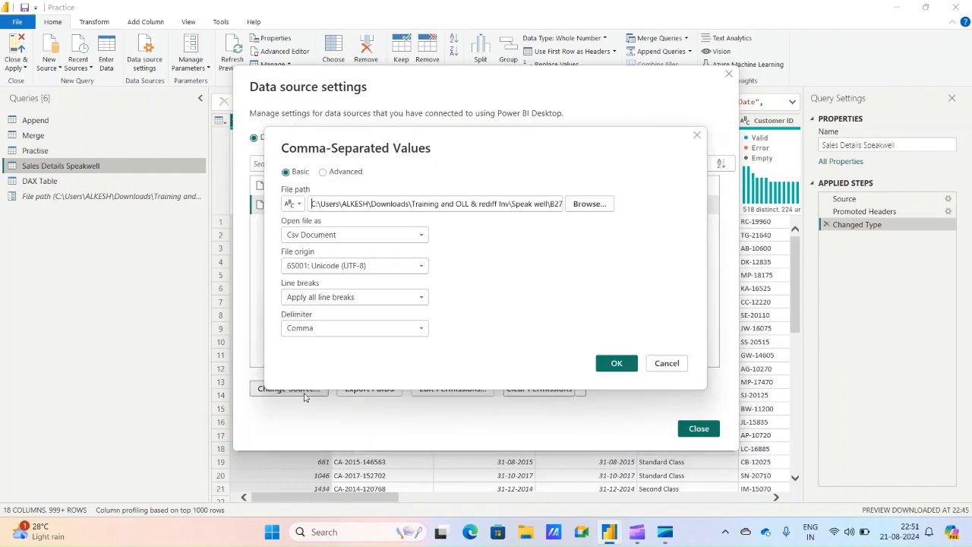
click(298, 205)
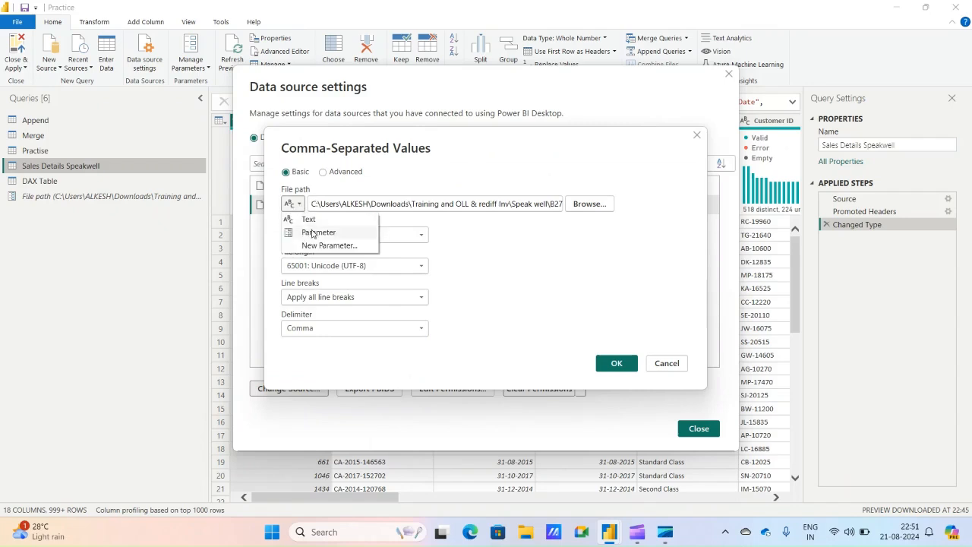
click(315, 233)
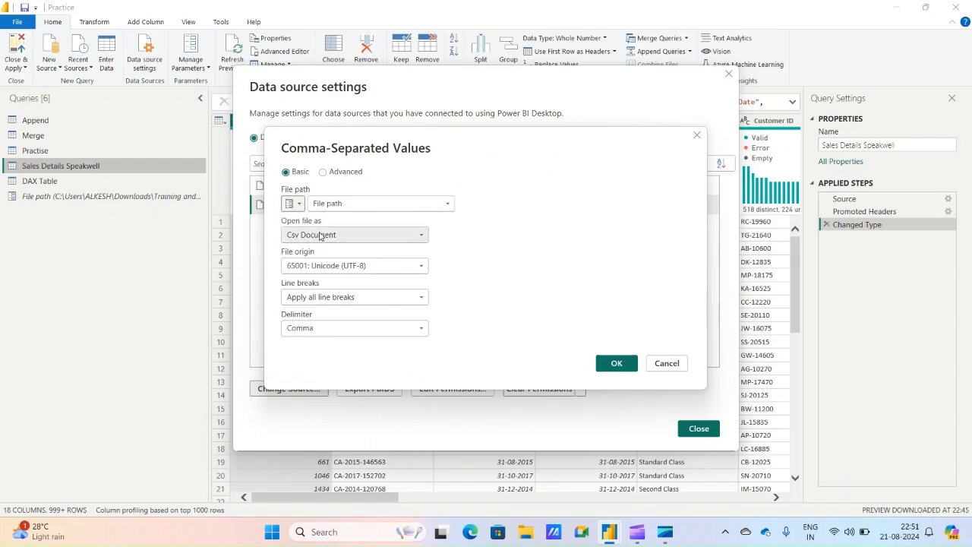
click(373, 210)
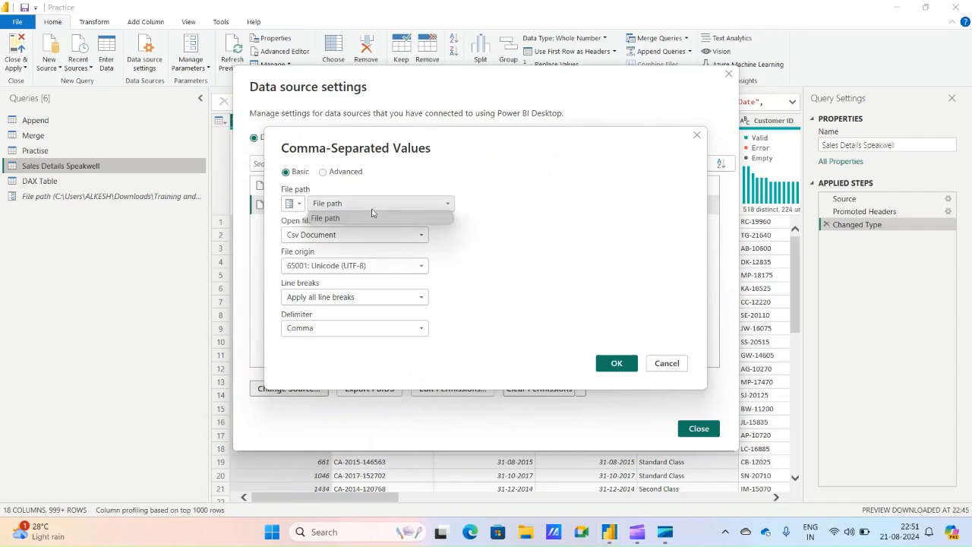
click(372, 215)
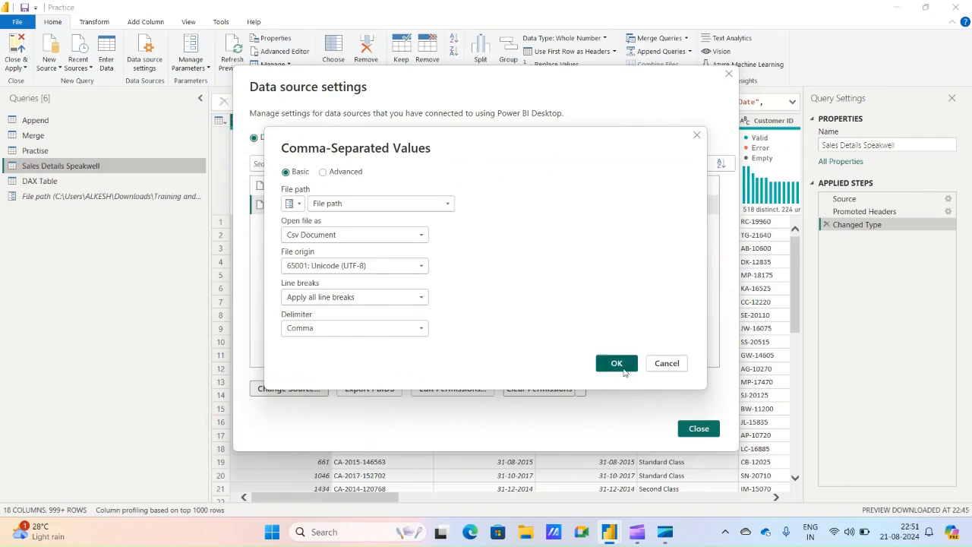
click(617, 364)
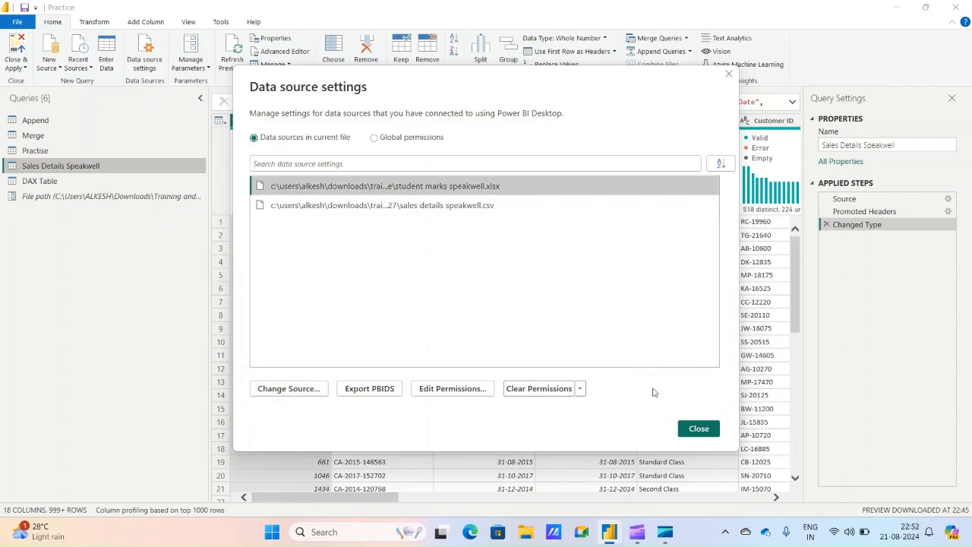
click(688, 431)
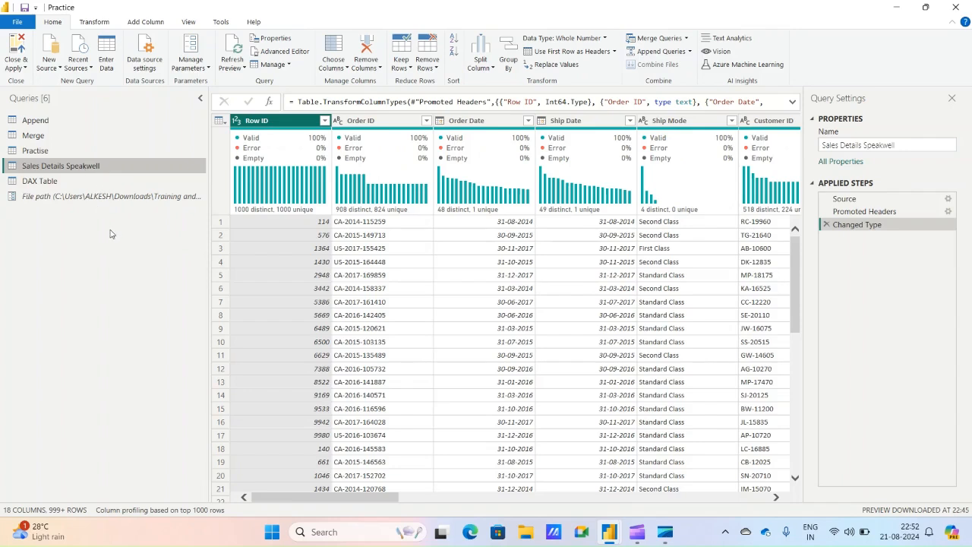
Step: Duplicate the Sales Details Speakwell query
click(97, 196)
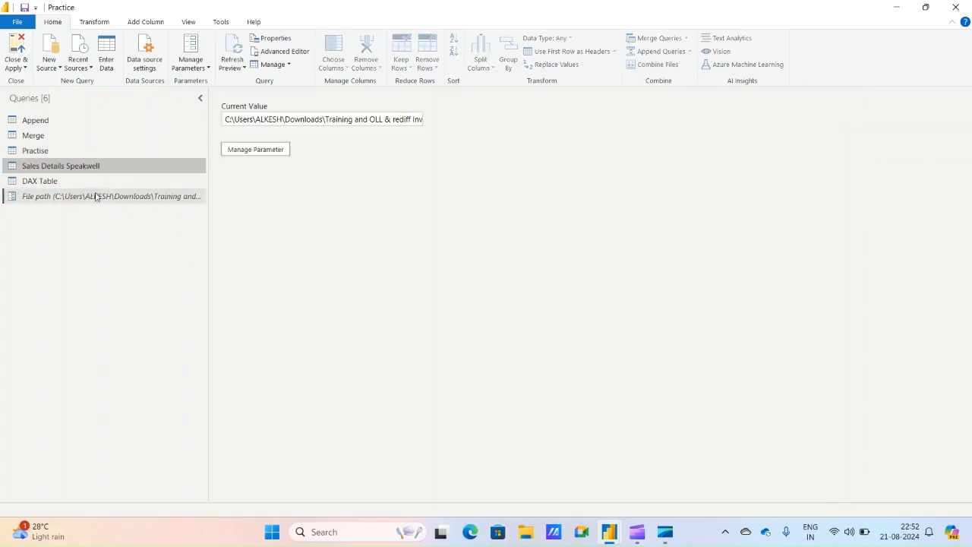
click(96, 167)
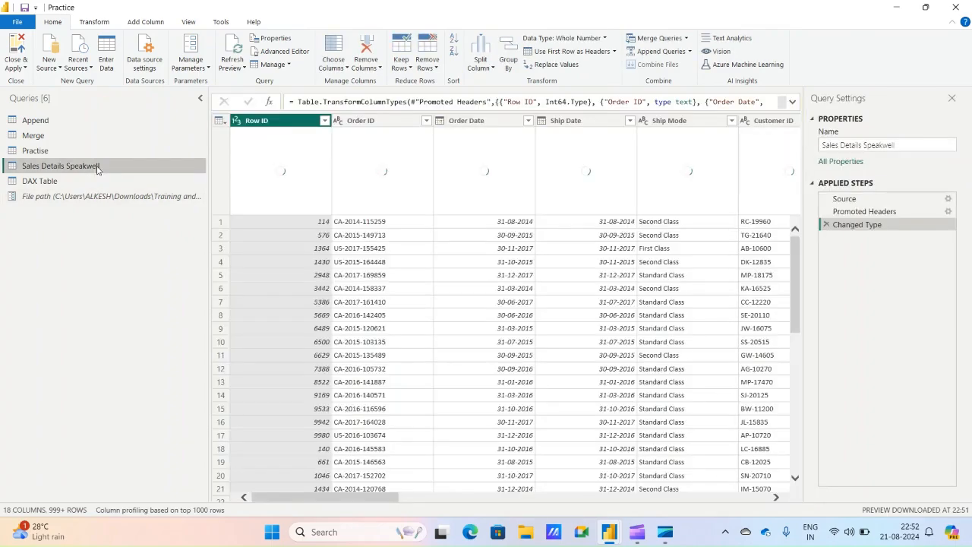
right_click(96, 168)
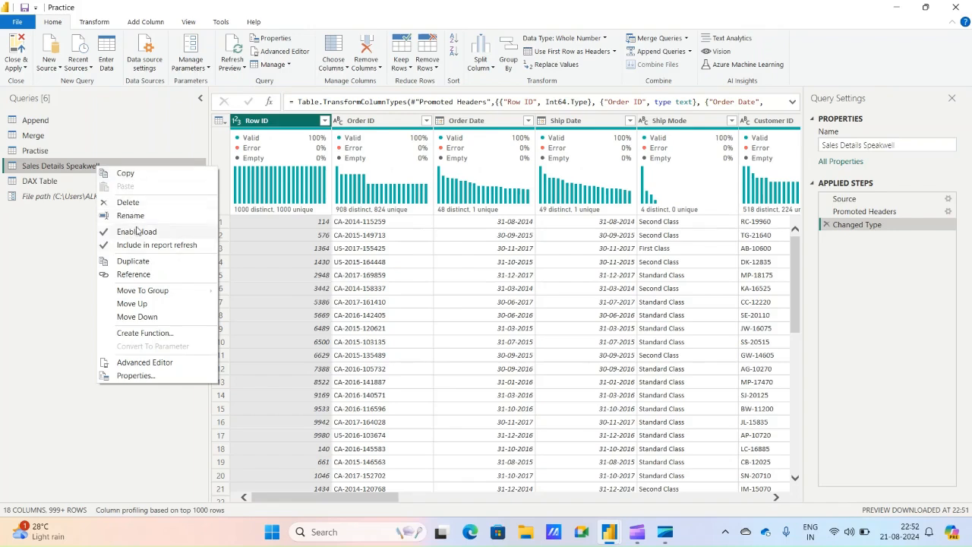
click(138, 263)
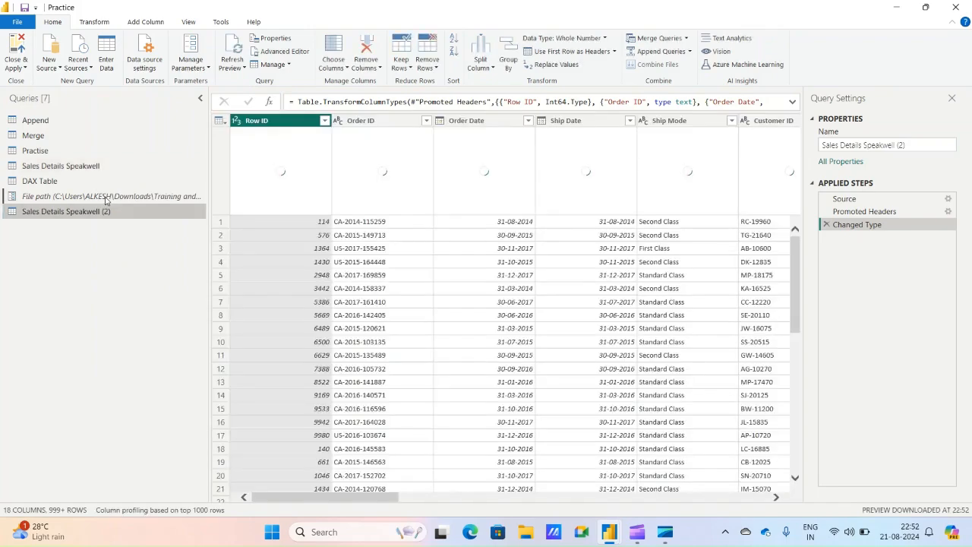
Step: Compare the File path parameter with the duplicated query's Source step settings, then return to its Changed Type step
click(106, 198)
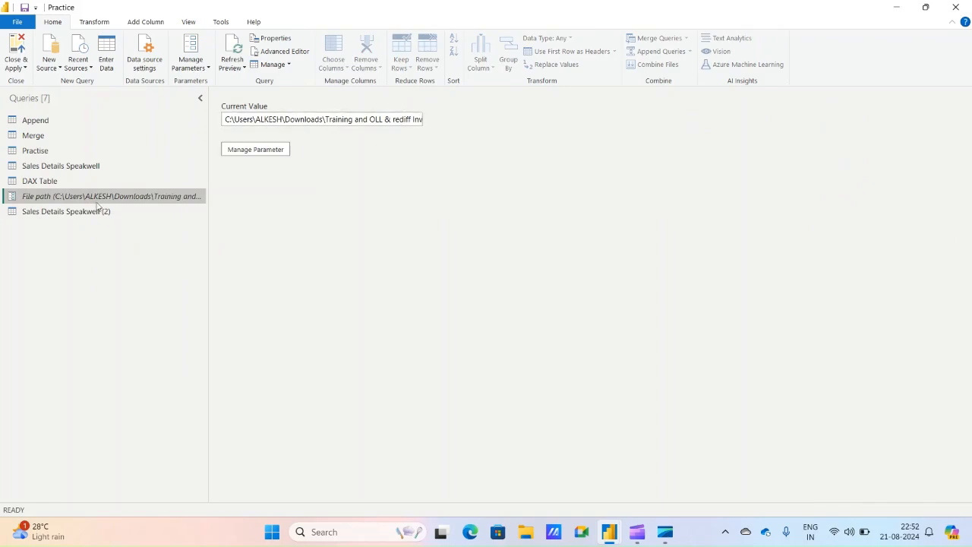
click(74, 212)
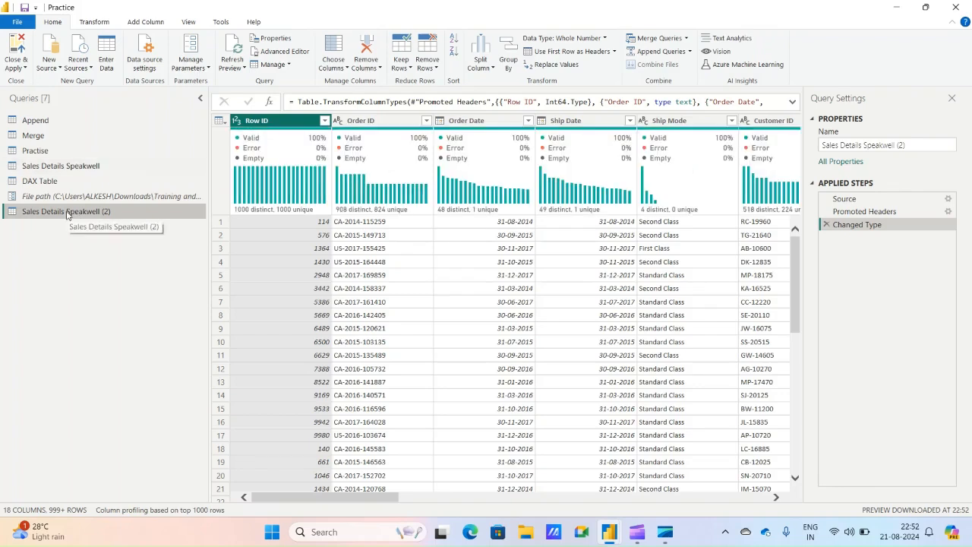
click(875, 198)
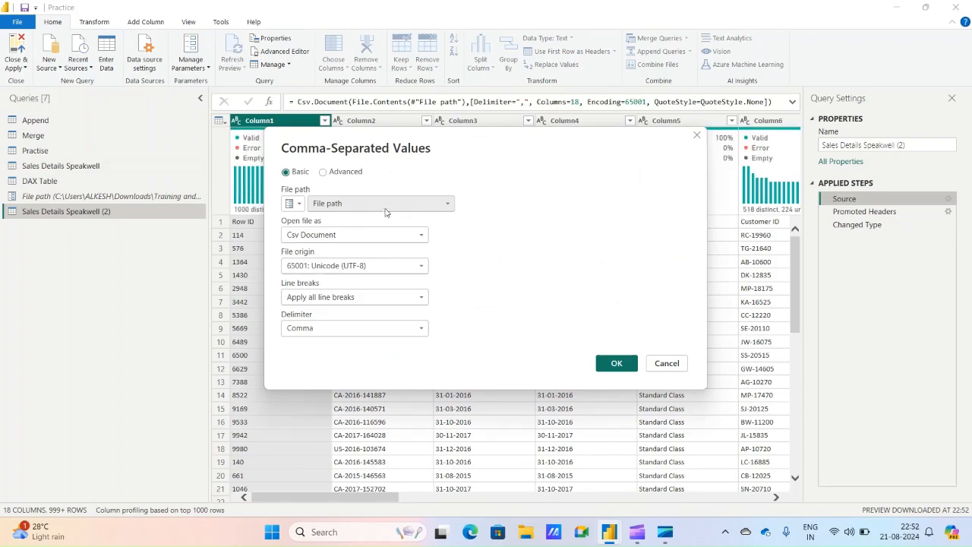
click(666, 366)
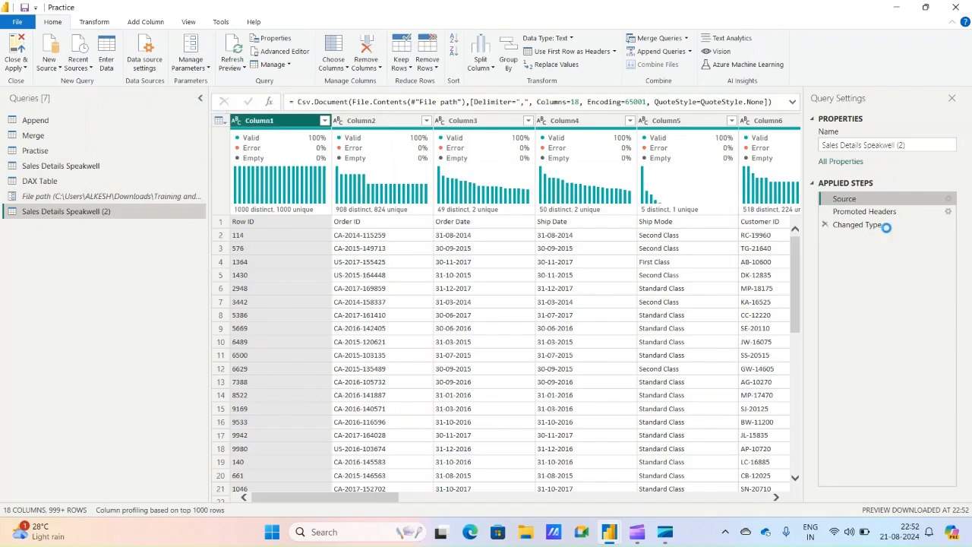
click(863, 225)
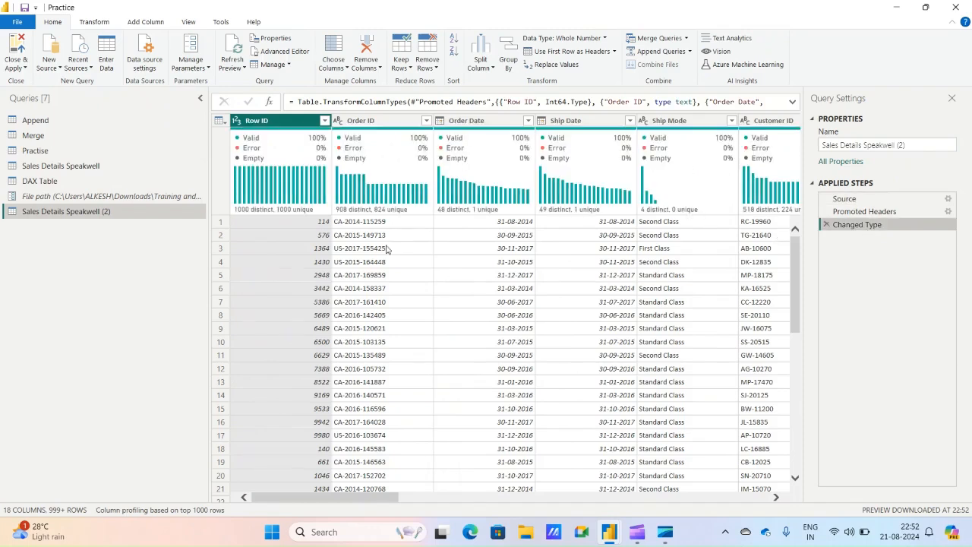
Step: Start a Between date filter on Order Date in the original Sales Details Speakwell query, with 31-01-2015 as the start date
click(88, 167)
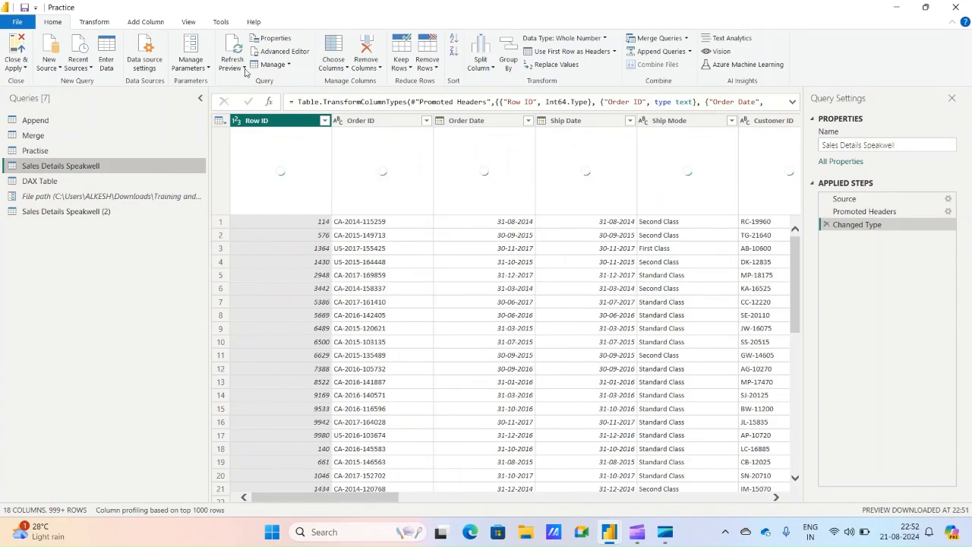
click(190, 64)
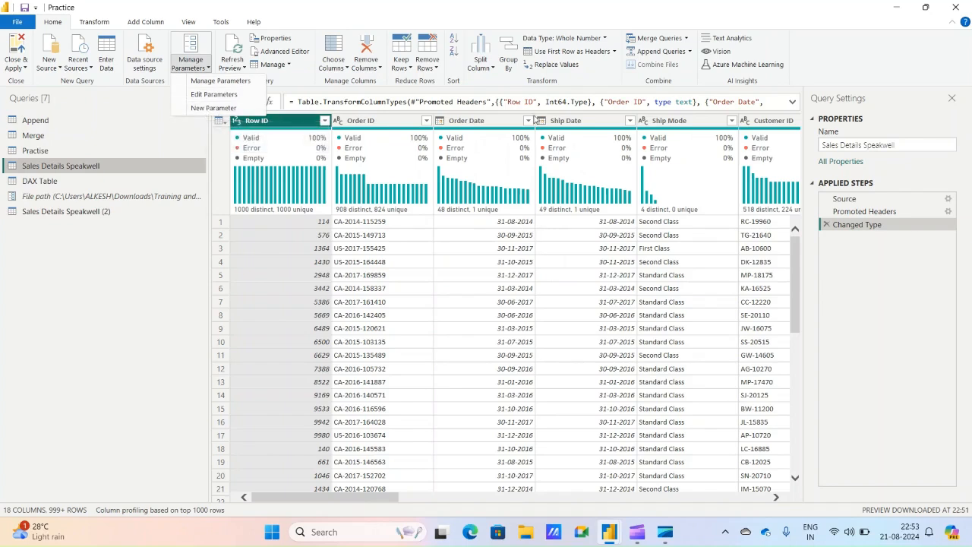
click(533, 122)
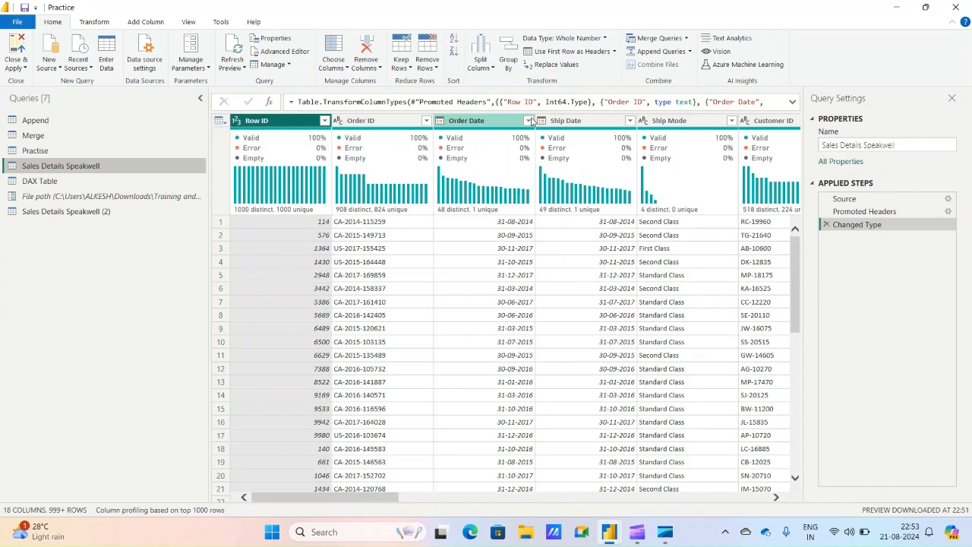
click(528, 121)
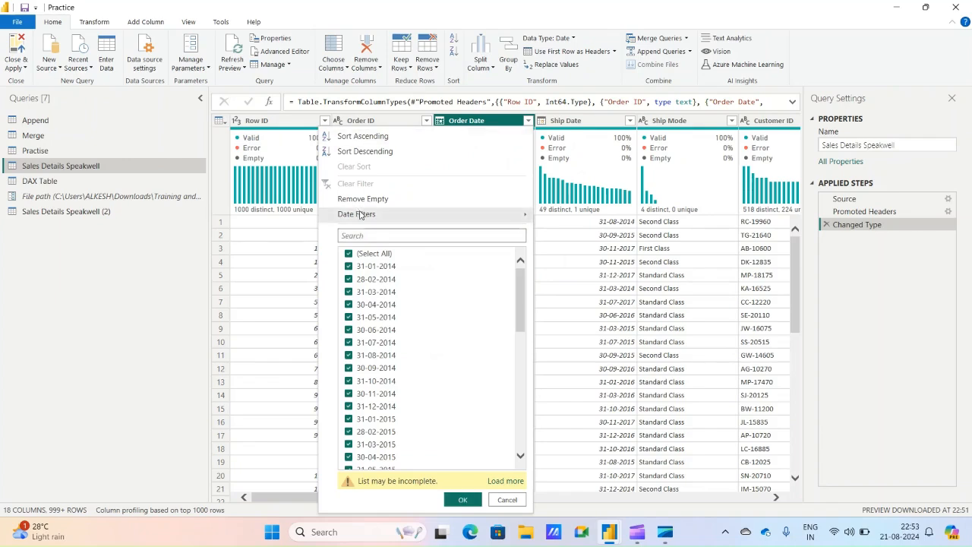
mouse_move(361, 216)
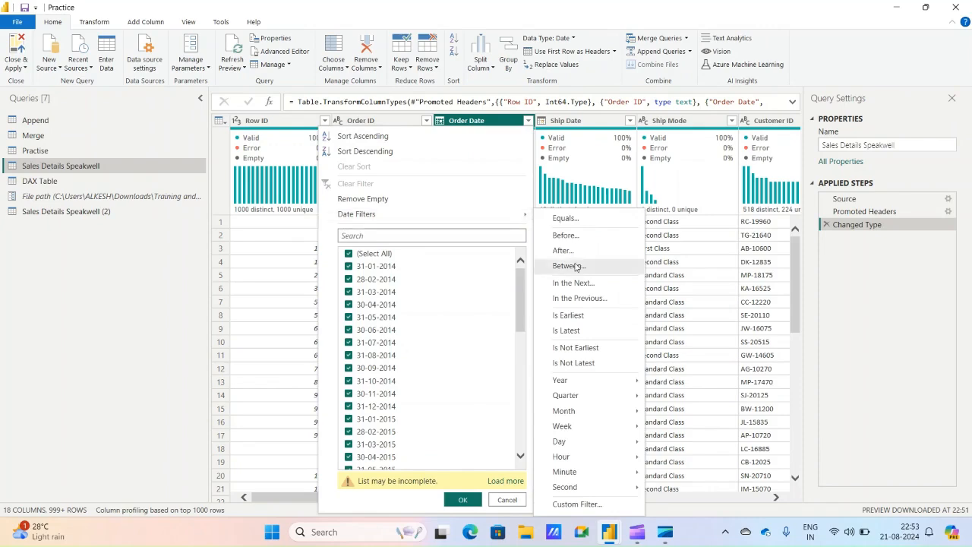
click(576, 266)
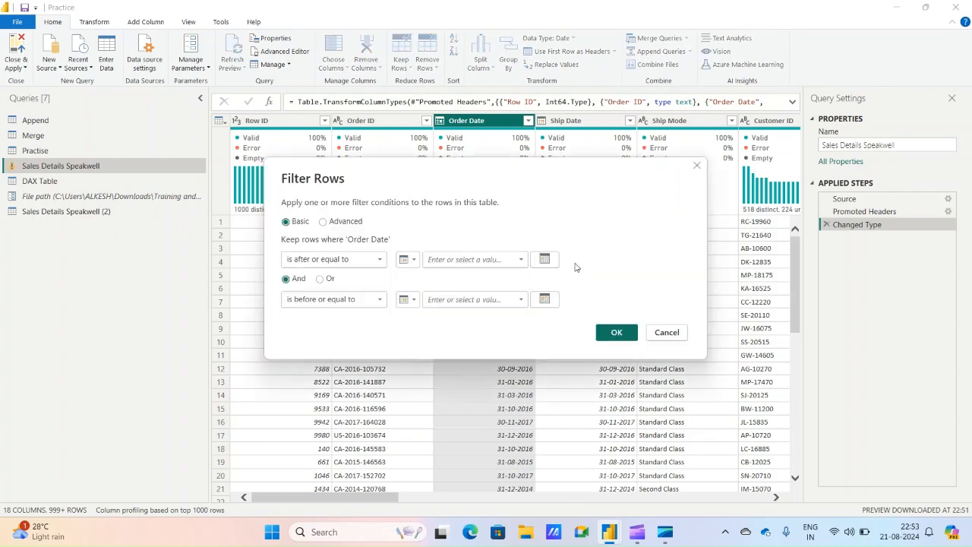
click(521, 260)
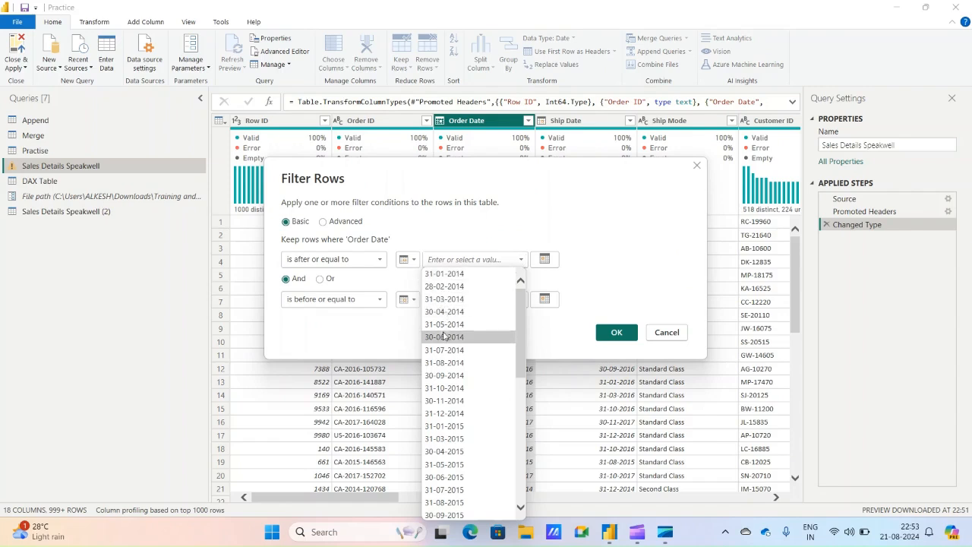
click(448, 426)
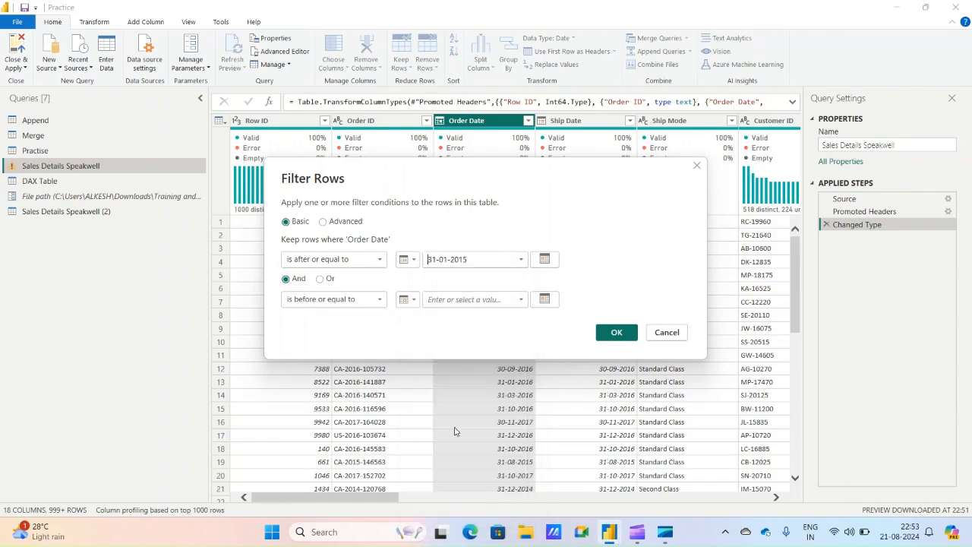
Step: Set the Order Date filter's is before or equal to condition to 31-12-2016
click(521, 299)
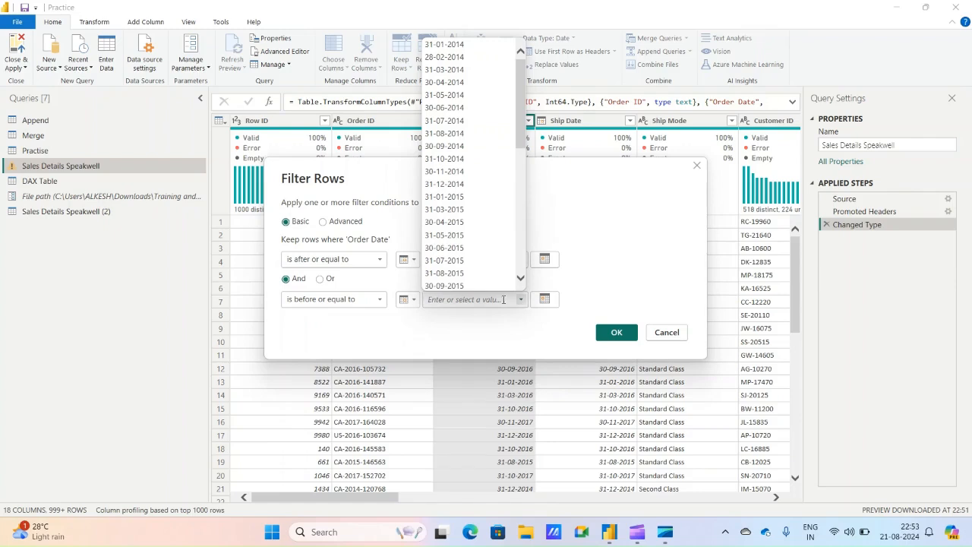
scroll(521, 272, down, 2)
scroll(521, 267, down, 7)
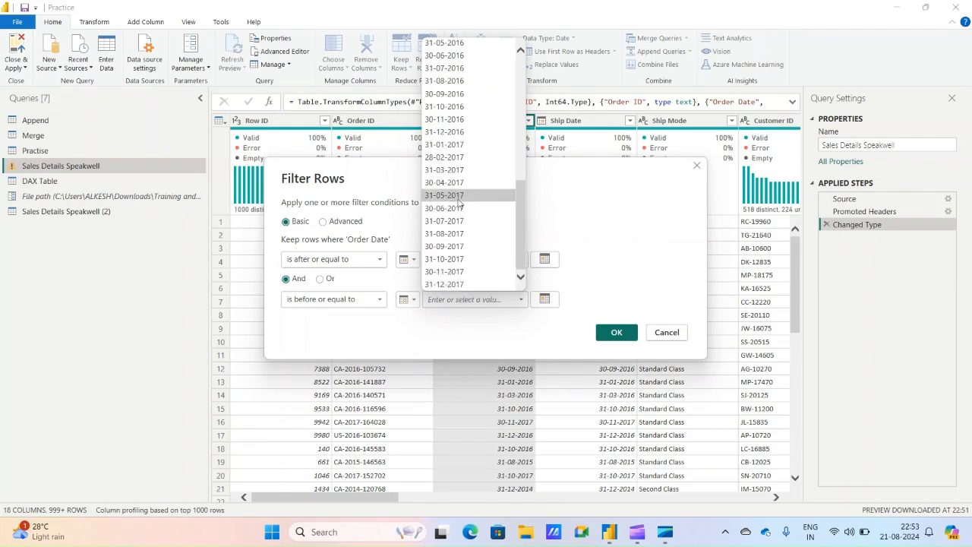
click(459, 133)
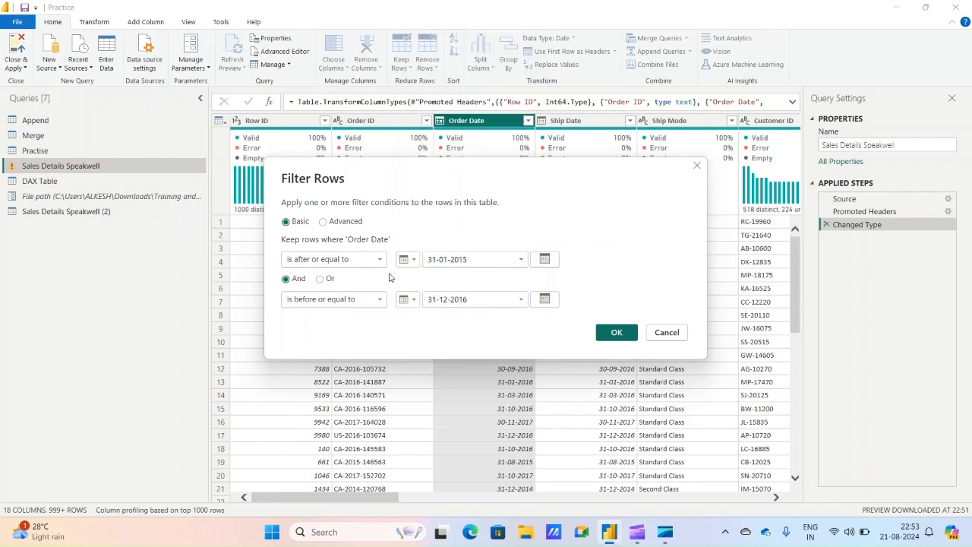
Step: Look at the Order Date conditions in Advanced mode, return to Basic mode and apply the row filter
click(323, 221)
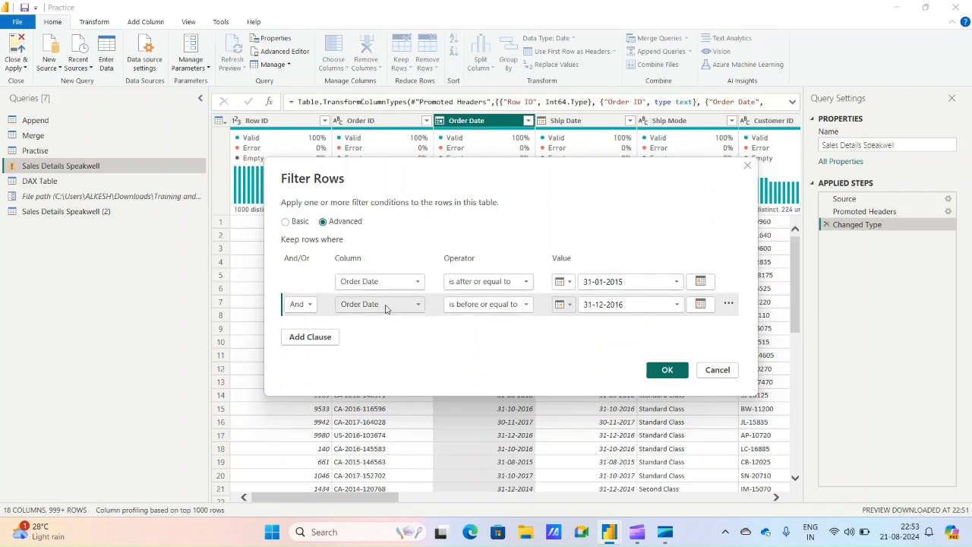
click(288, 224)
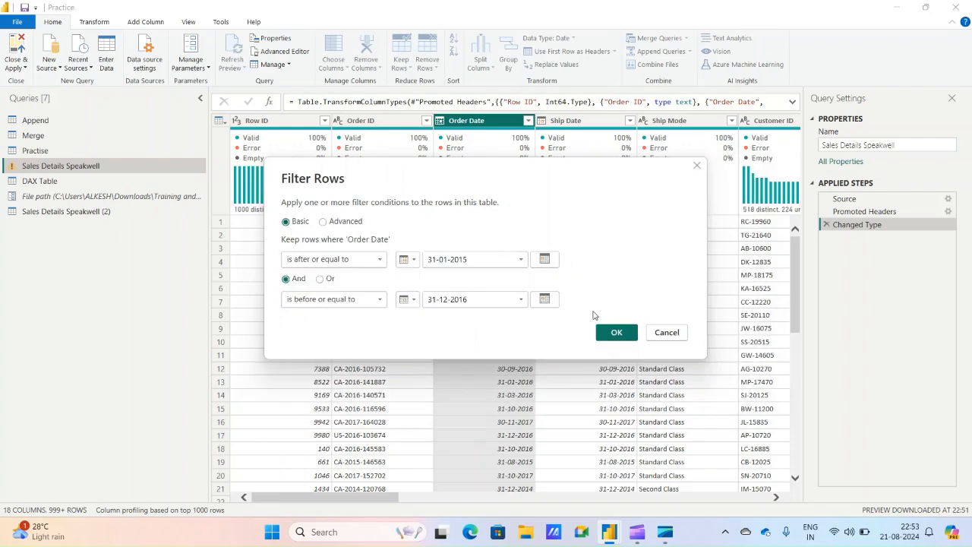
click(615, 332)
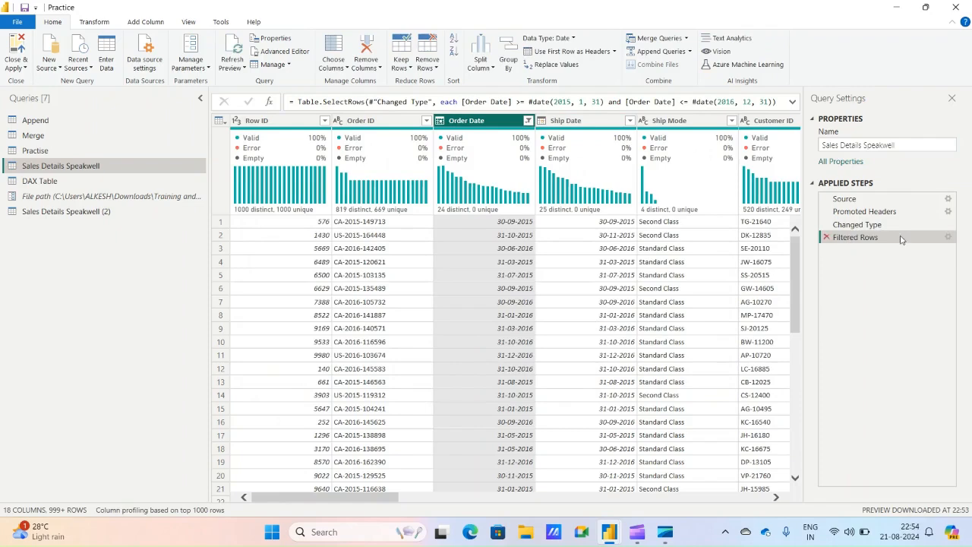
Step: Examine how the Filtered Rows step writes the start and end dates in the query's M code
click(285, 51)
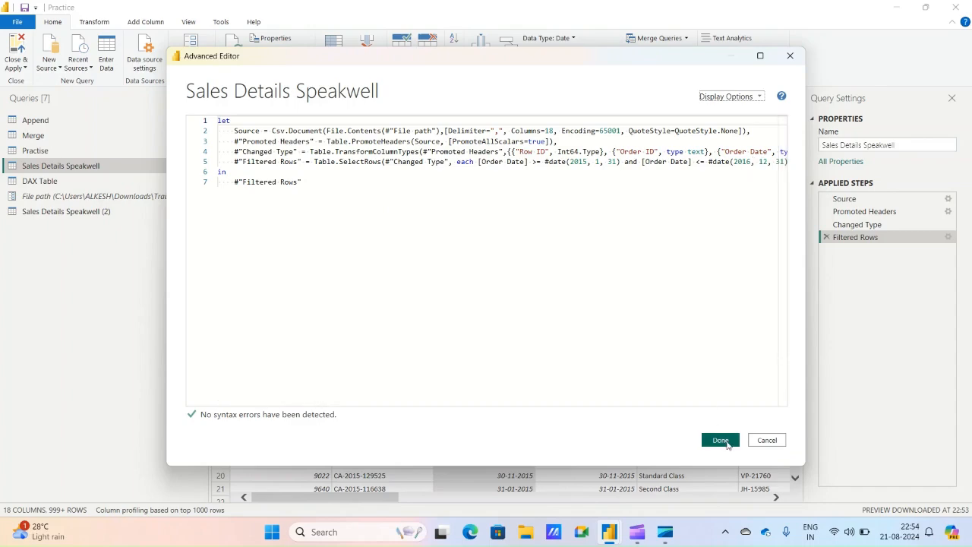
click(727, 444)
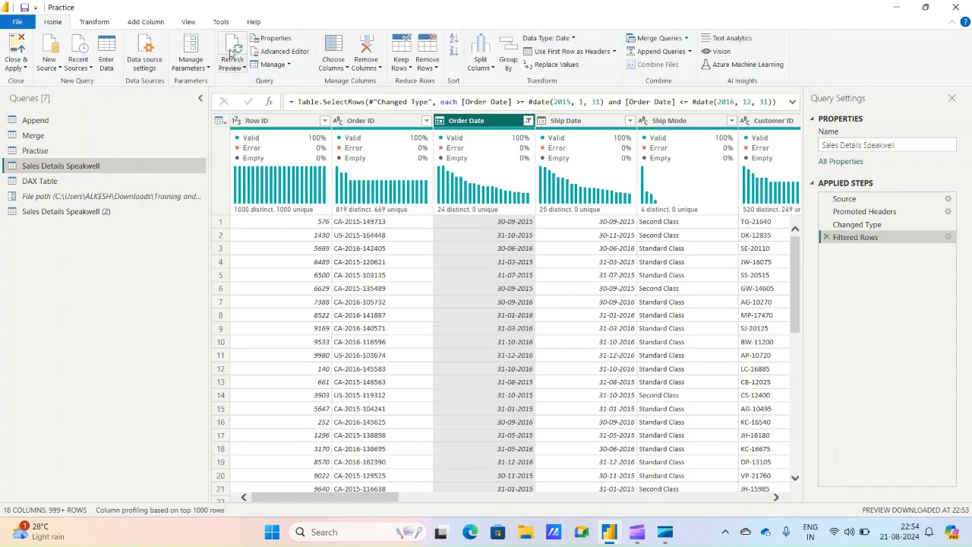
click(277, 51)
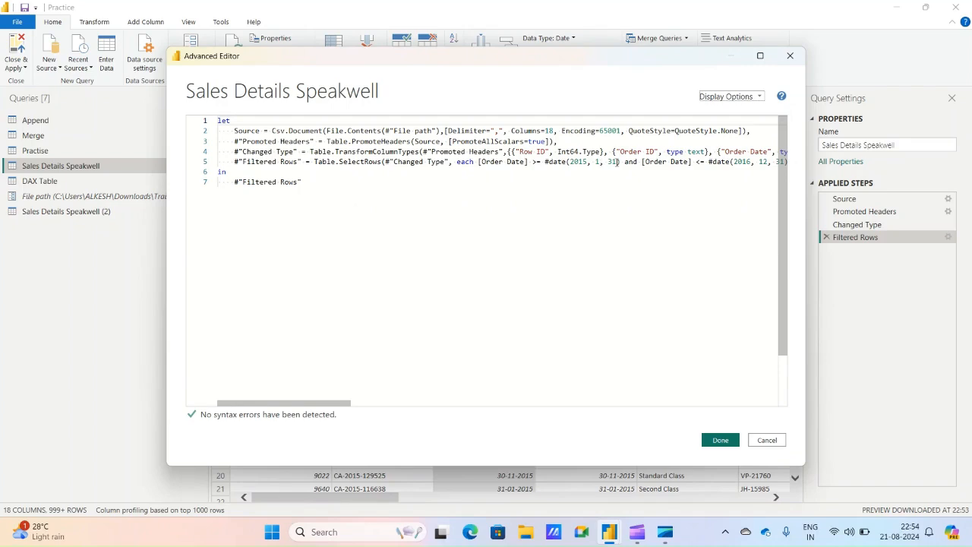
click(720, 440)
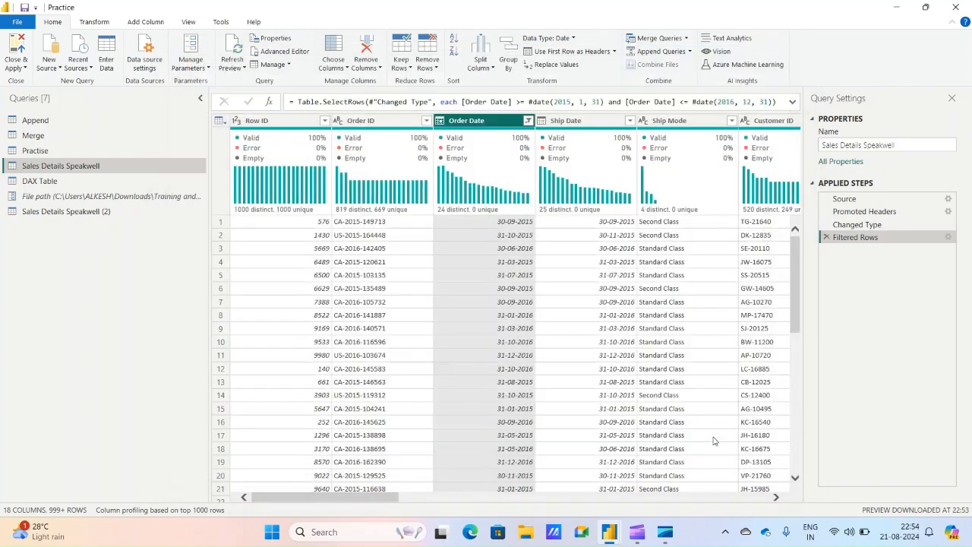
click(187, 66)
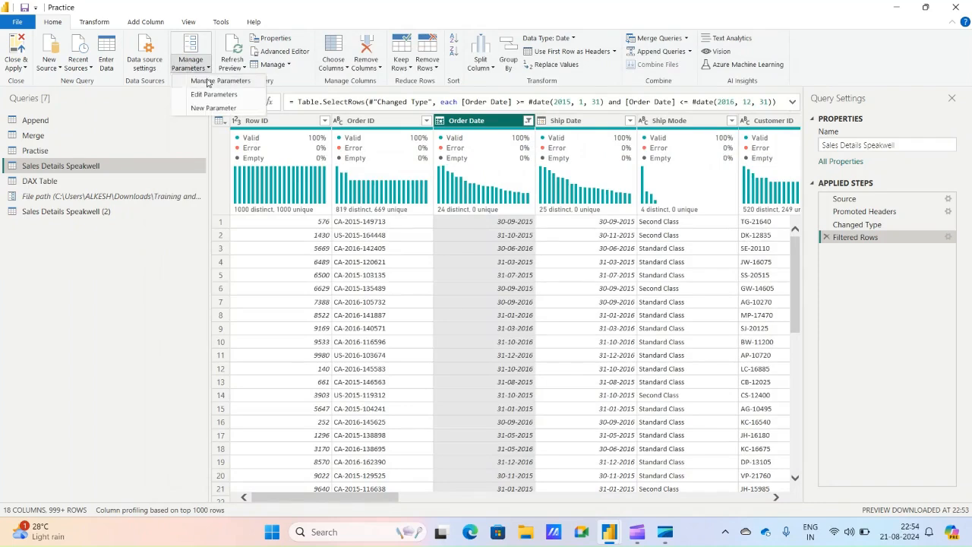
click(212, 108)
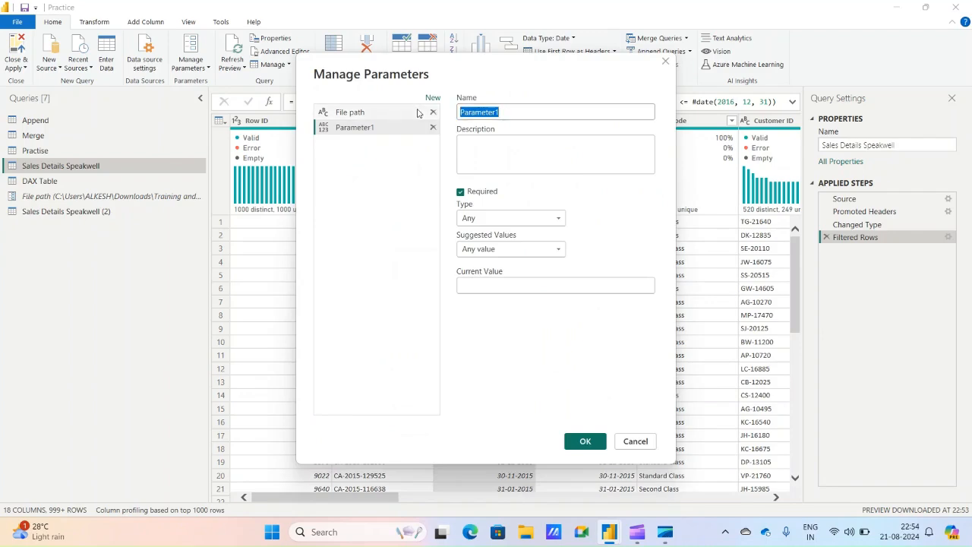
text(Date St)
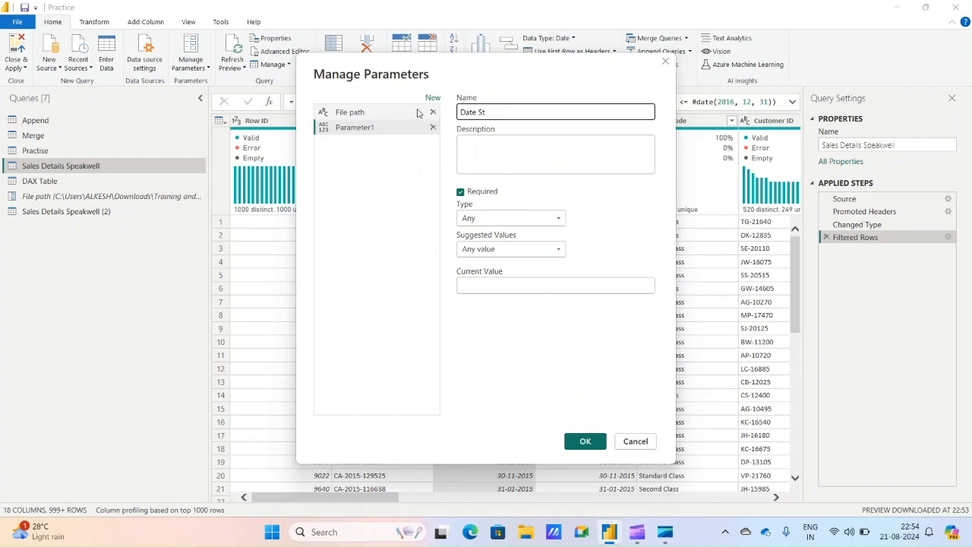
text(art)
click(484, 219)
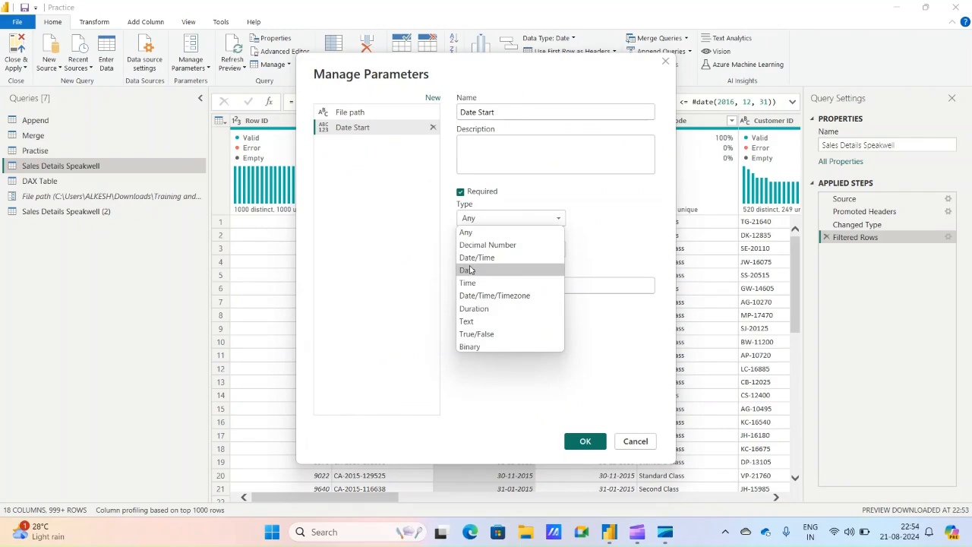
click(470, 271)
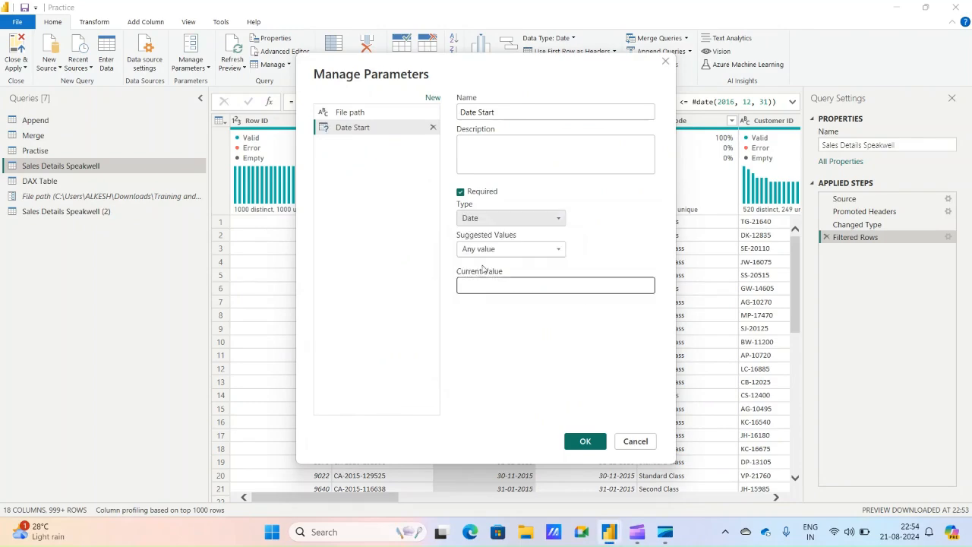
click(506, 249)
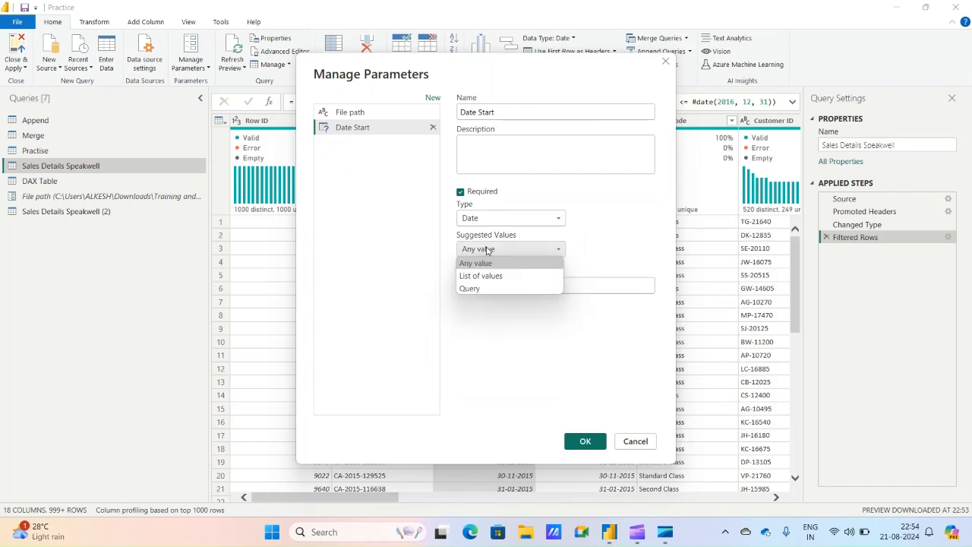
click(488, 251)
click(469, 283)
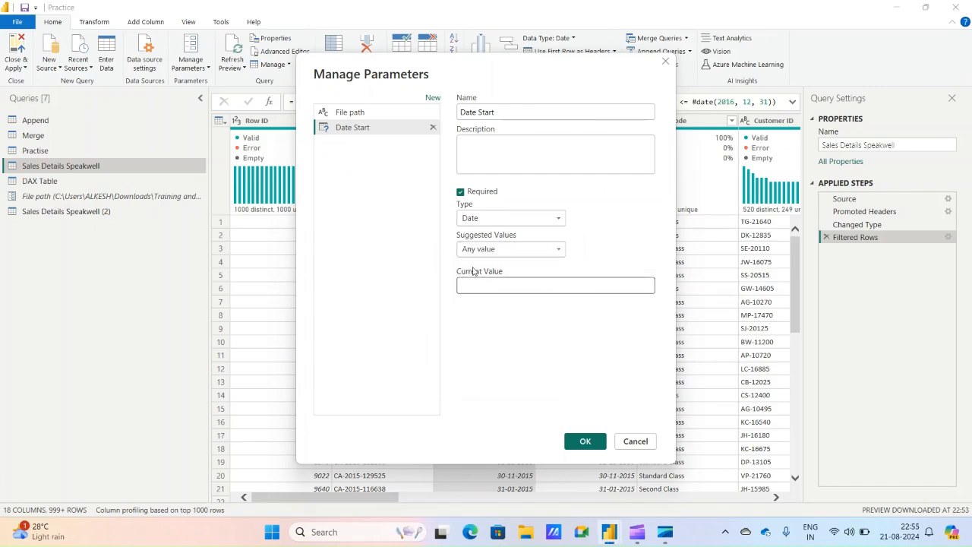
text(2015)
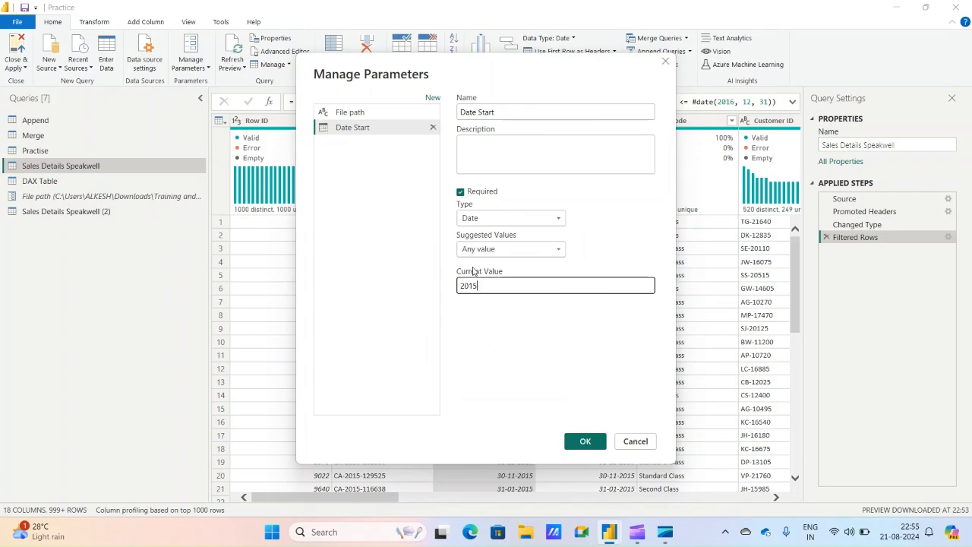
text(,)
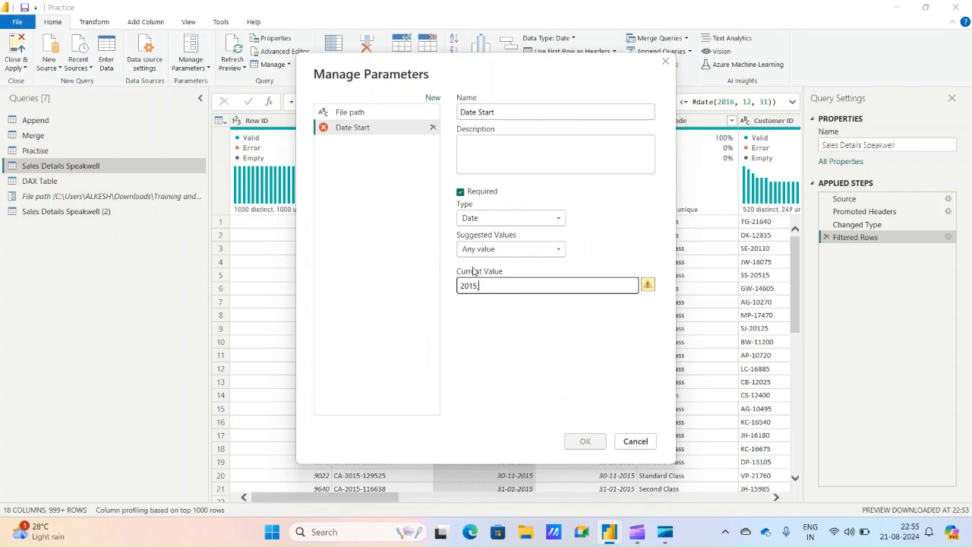
click(635, 441)
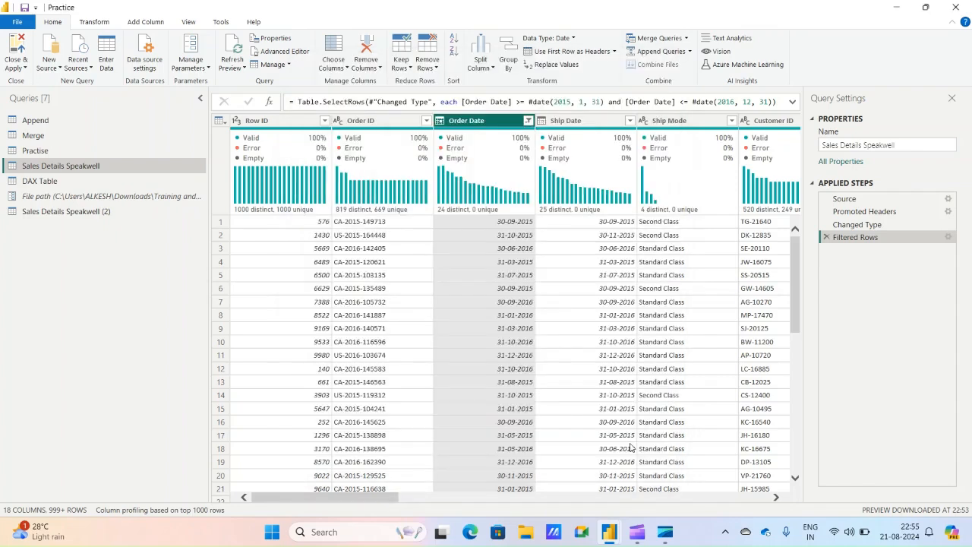
Step: Recheck the date format in the query's M code and add a new parameter named Start Date with type Date
click(295, 55)
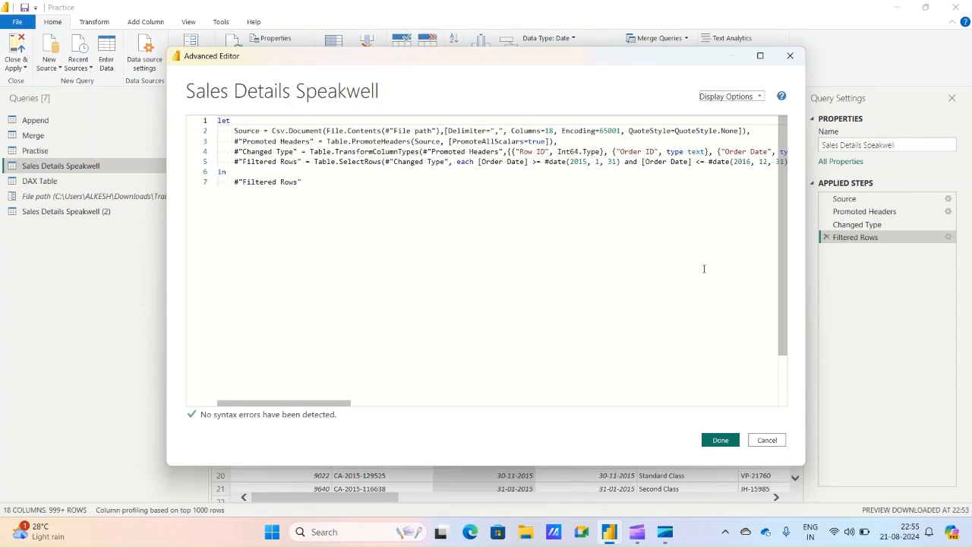
click(719, 441)
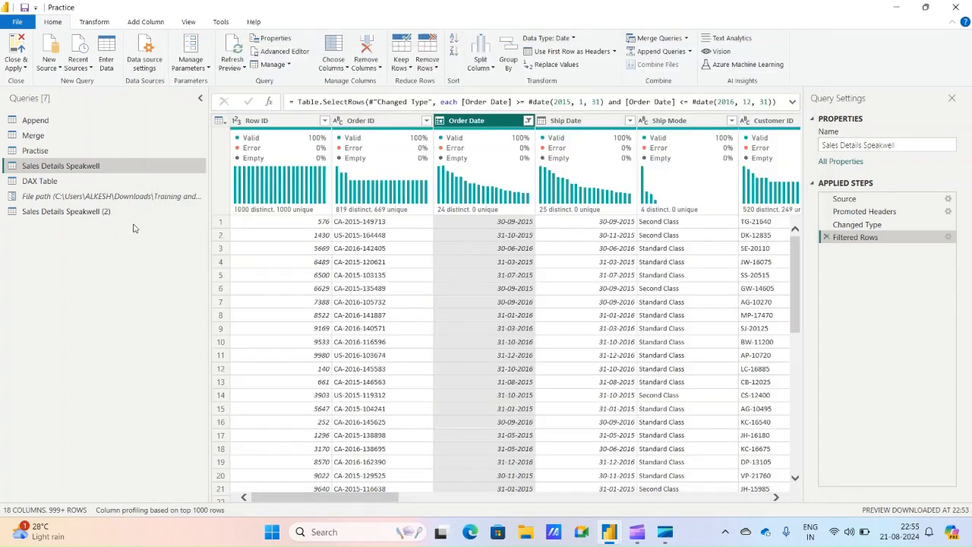
click(199, 67)
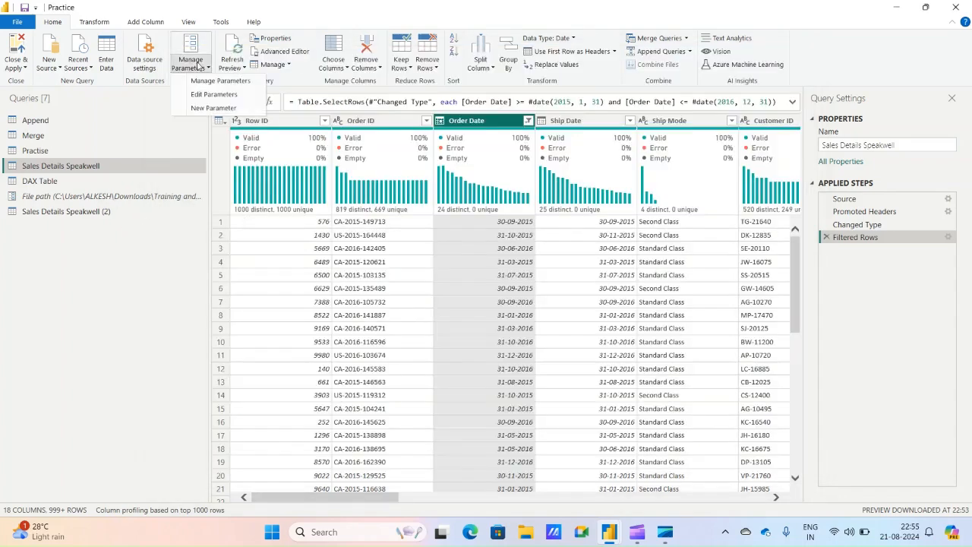
click(215, 110)
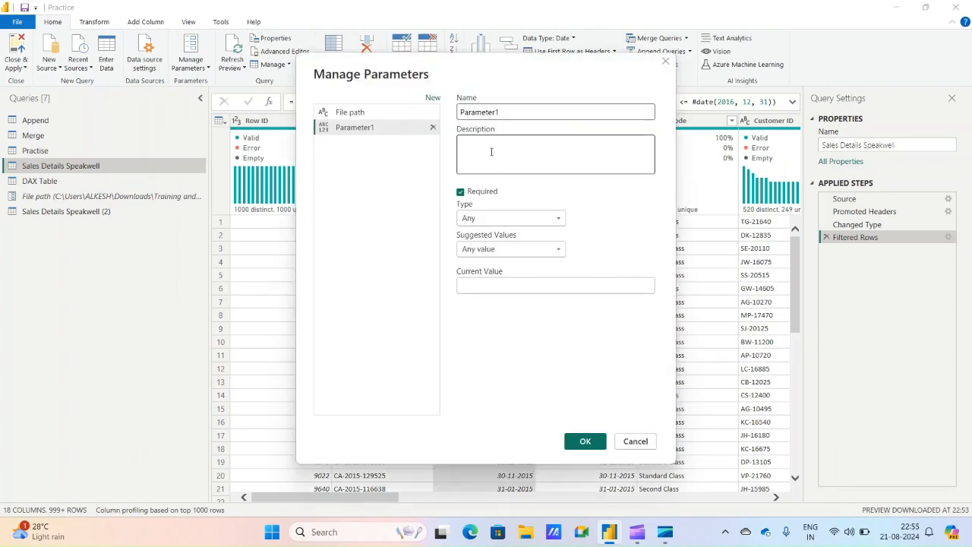
double_click(460, 112)
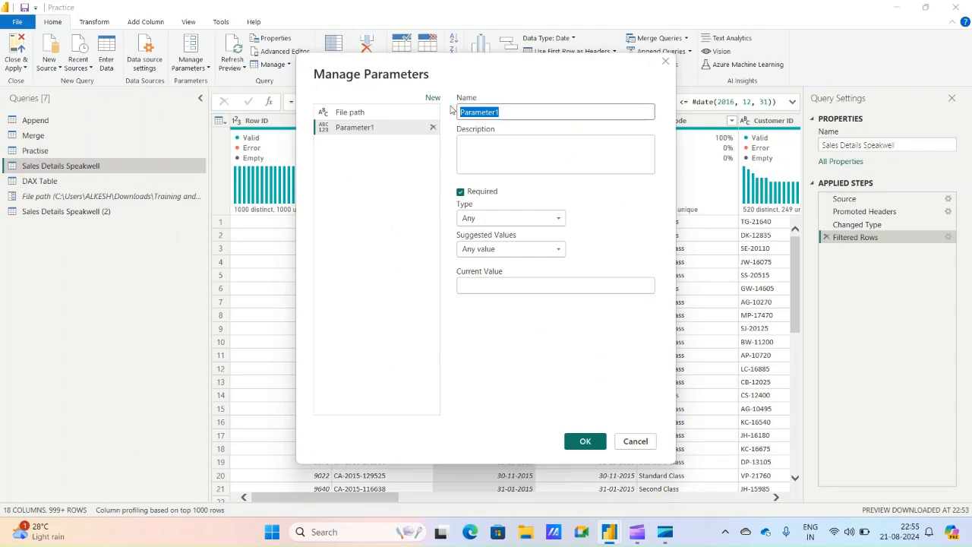
text(Start)
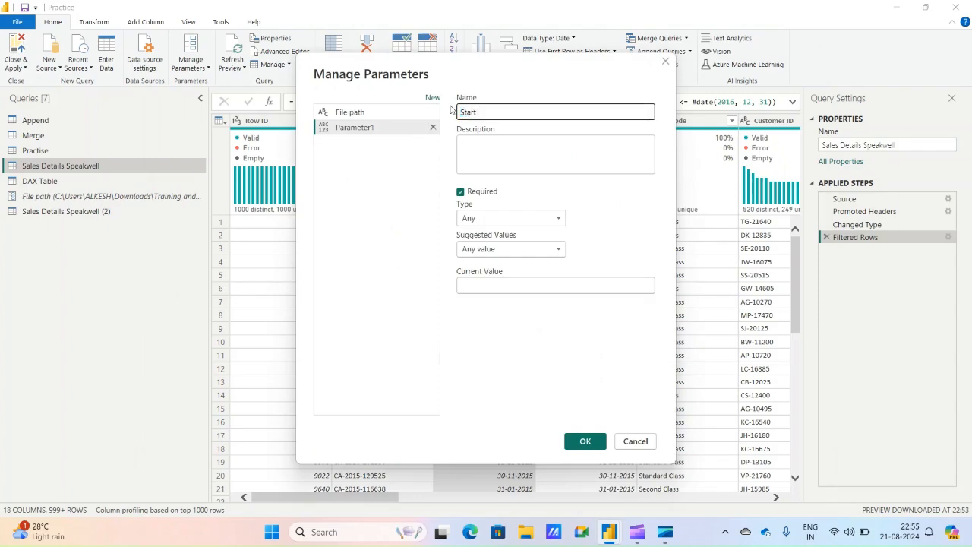
text( Date)
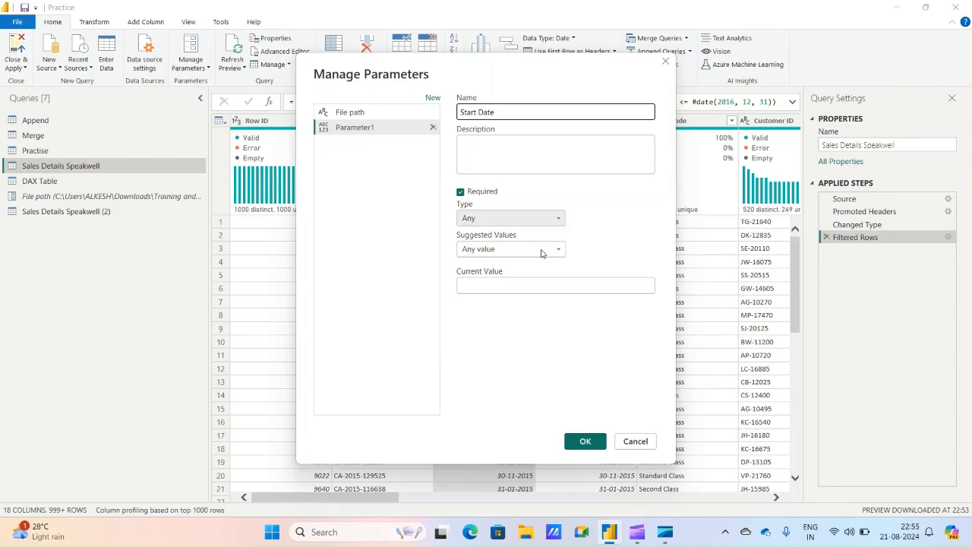
click(489, 223)
click(467, 270)
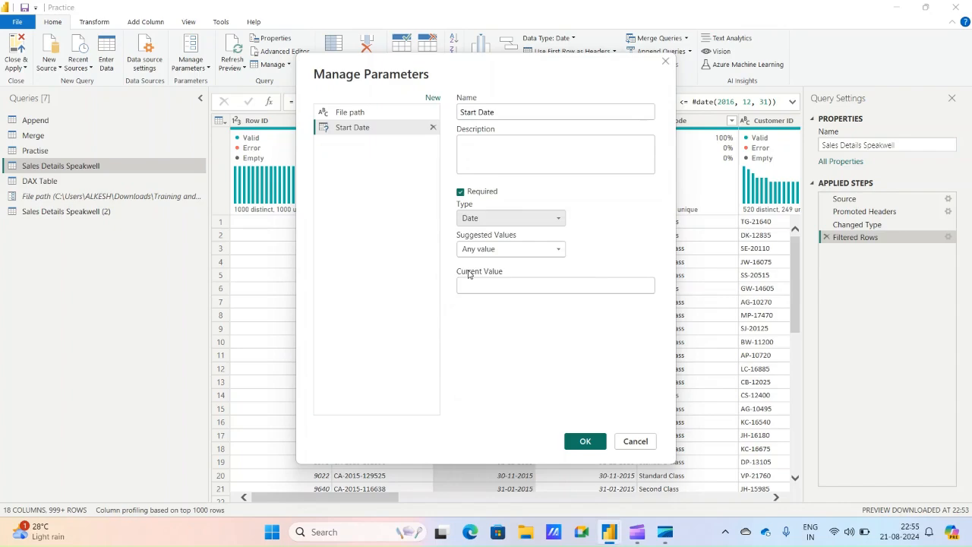
Step: Try Query as the Start Date parameter's suggested values and switch back to Any value
click(477, 286)
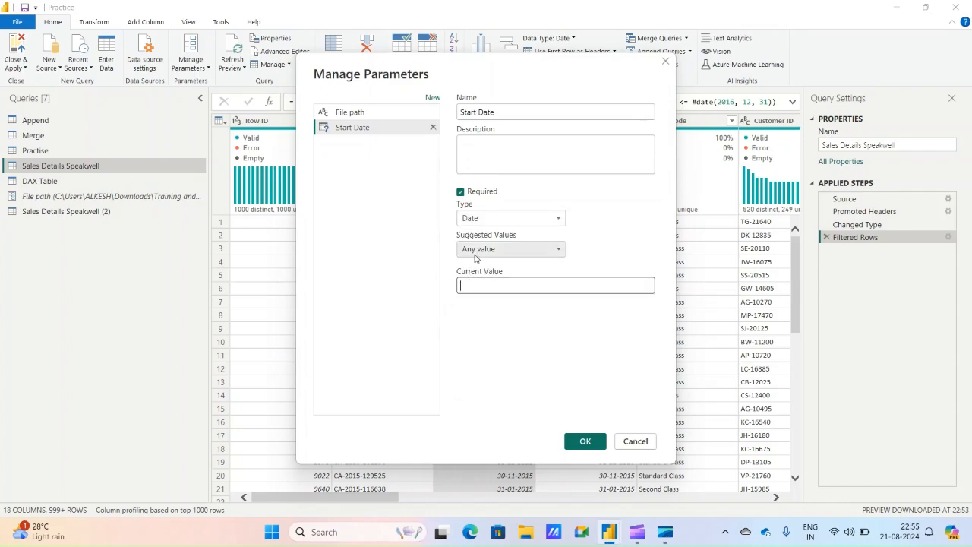
click(483, 252)
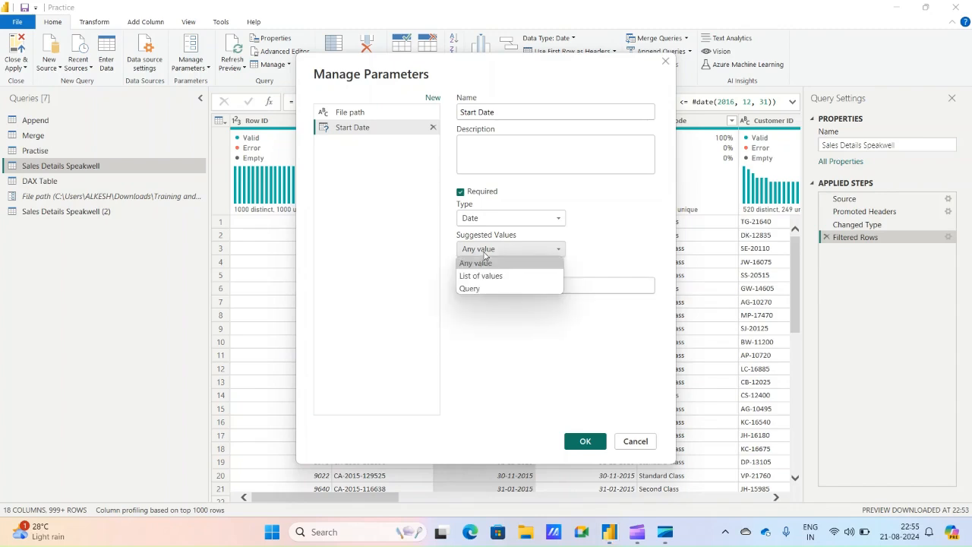
click(471, 289)
click(469, 317)
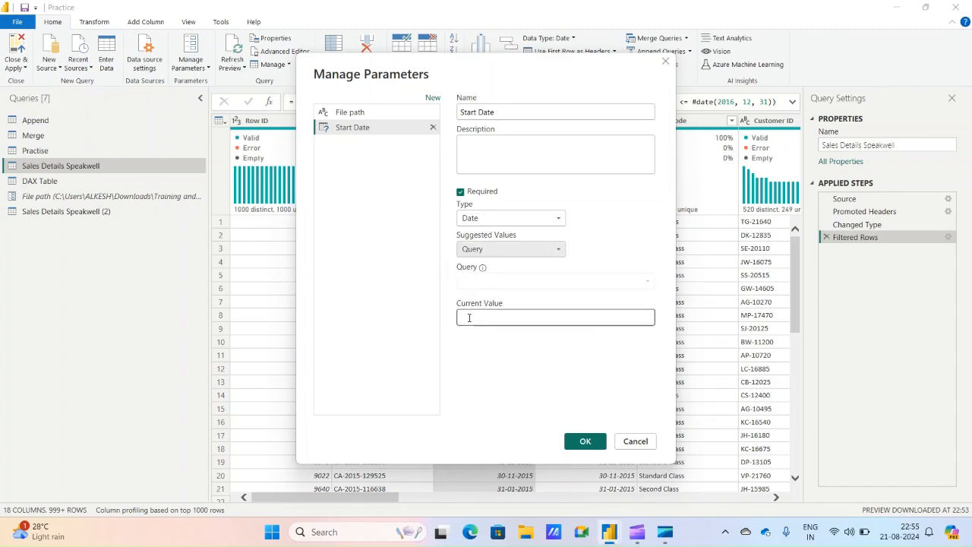
click(488, 252)
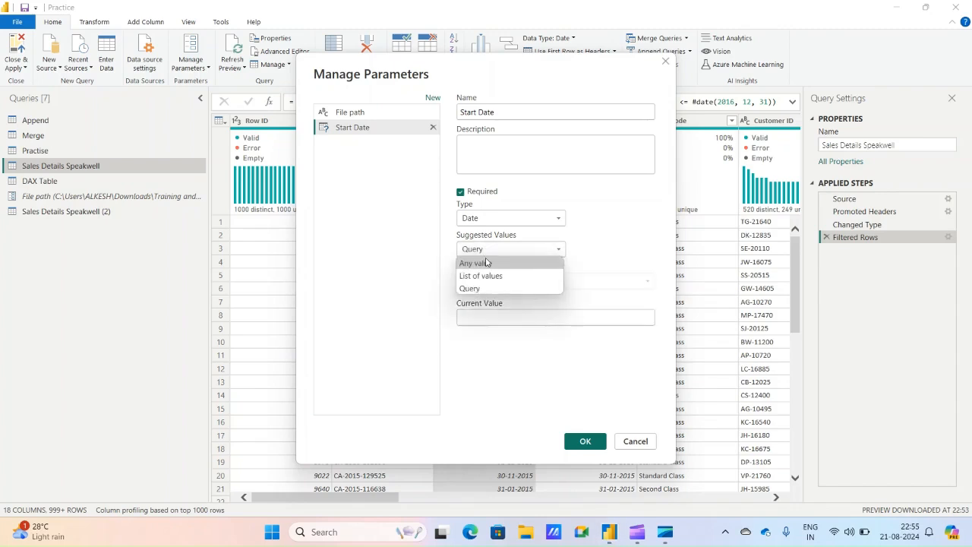
click(487, 263)
Step: Set the Start Date parameter's current value to 2015,1,31 and create the parameter
click(491, 285)
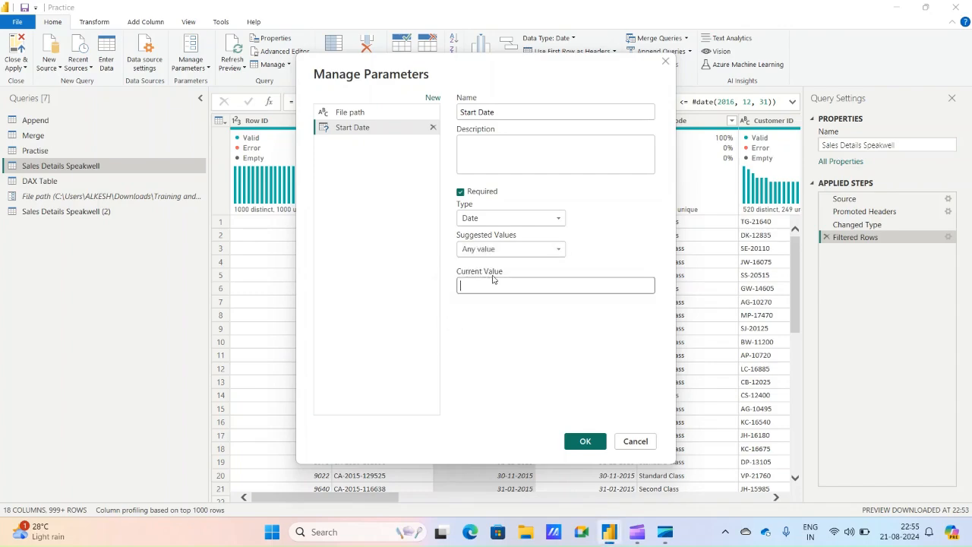
text(2015)
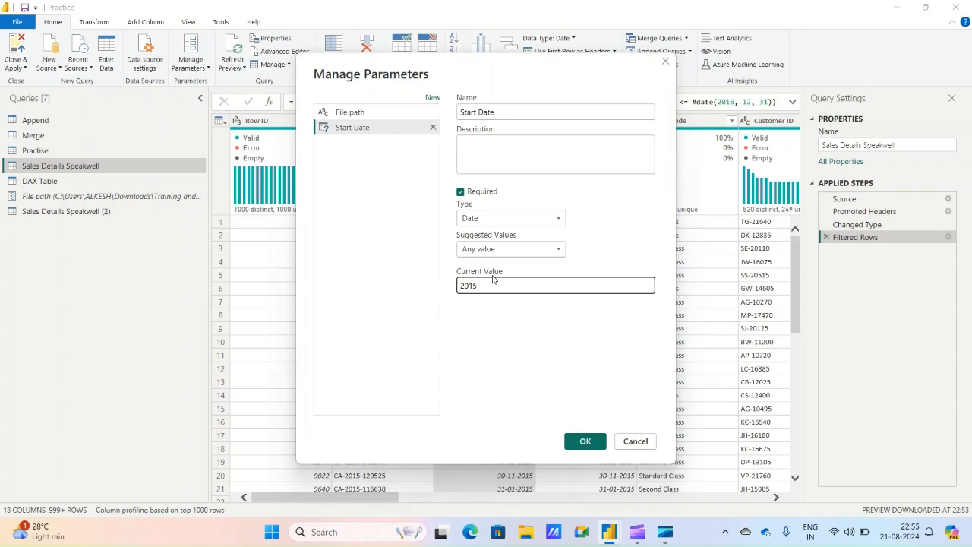
text(, 3)
key(BackSpace)
text(1)
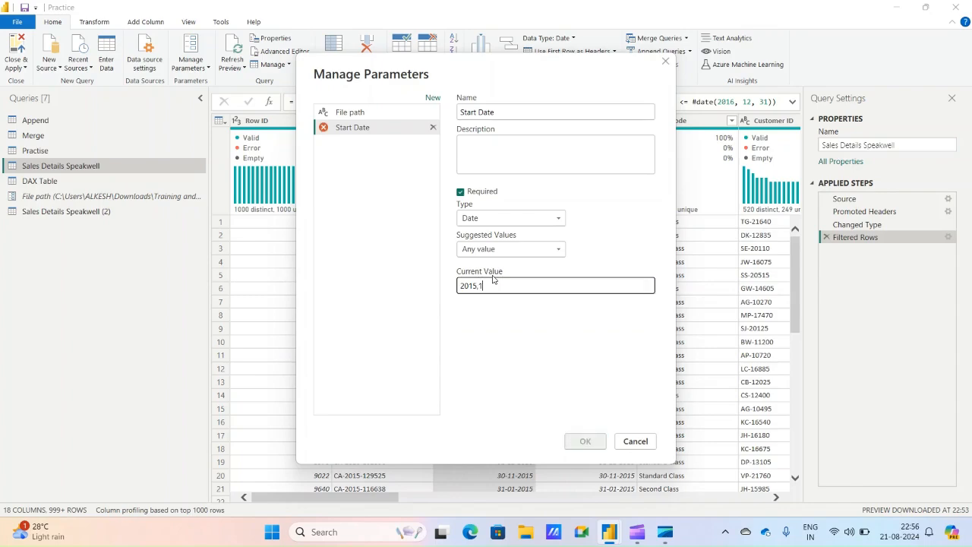
text(,31)
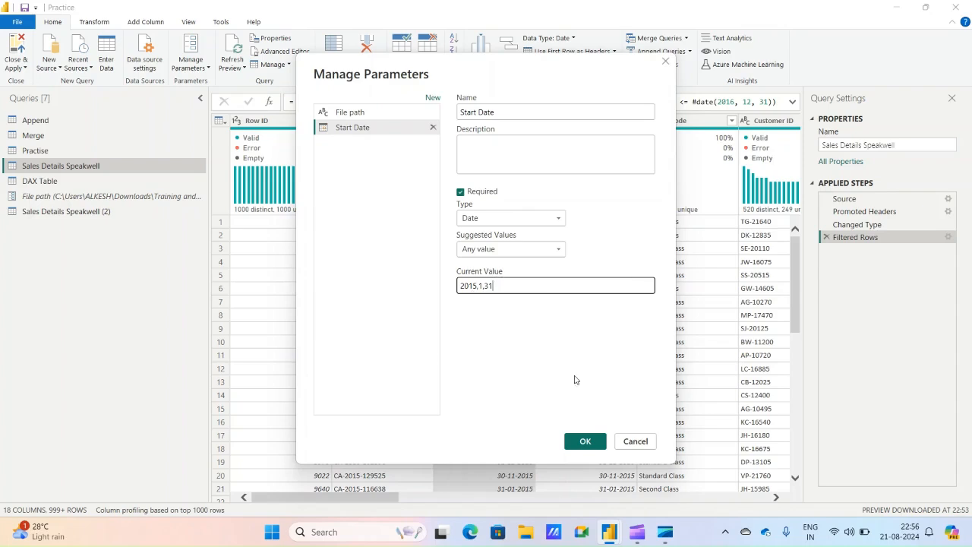
click(585, 441)
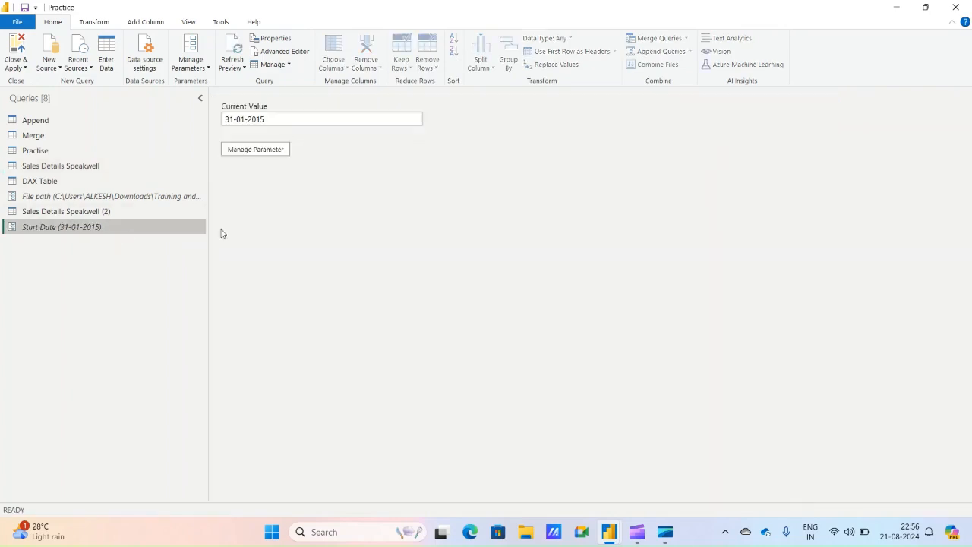
Step: Add a new parameter named End Date with type Date
click(192, 65)
click(214, 108)
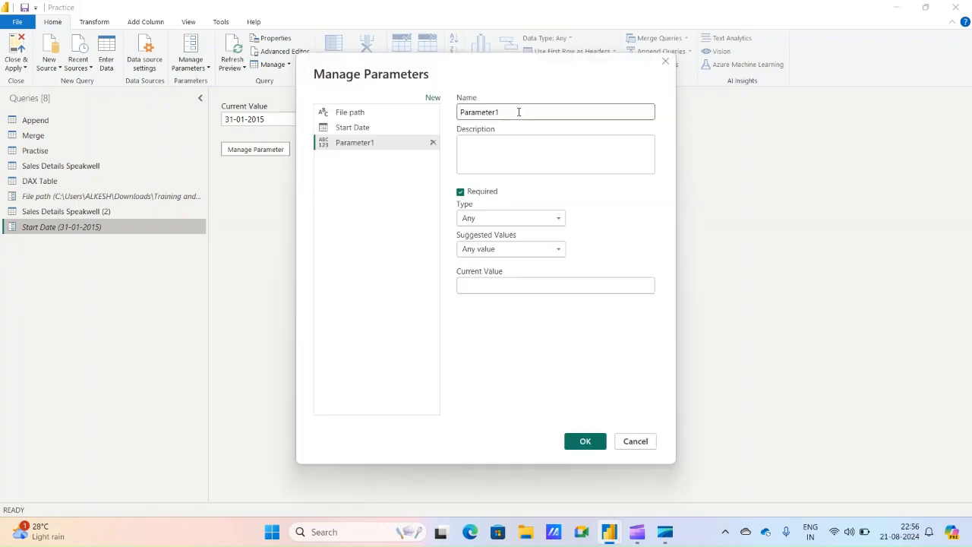
click(517, 111)
drag(518, 113, 447, 103)
text(En)
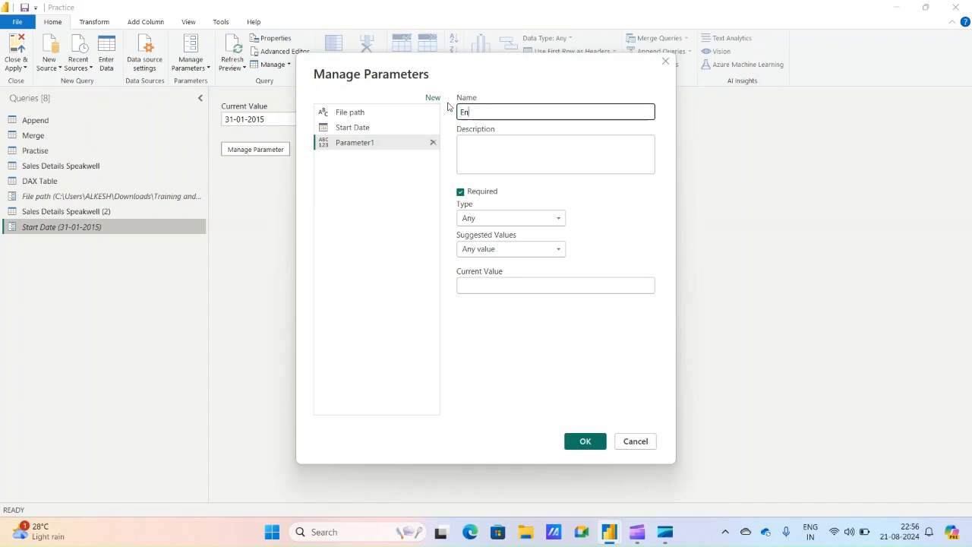
text(d Date)
click(497, 216)
click(465, 270)
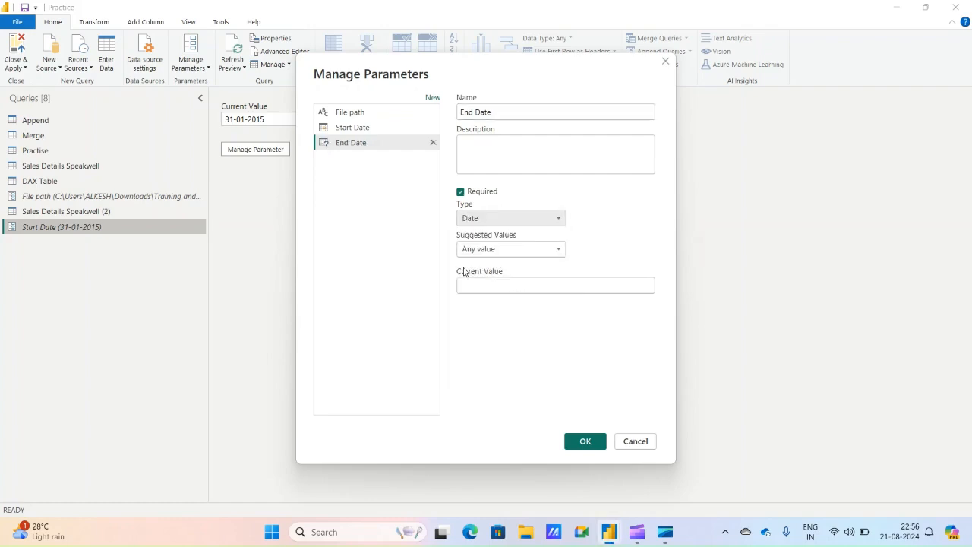
Step: Set the End Date parameter's current value to 2016,12,31 and create the parameter
click(503, 283)
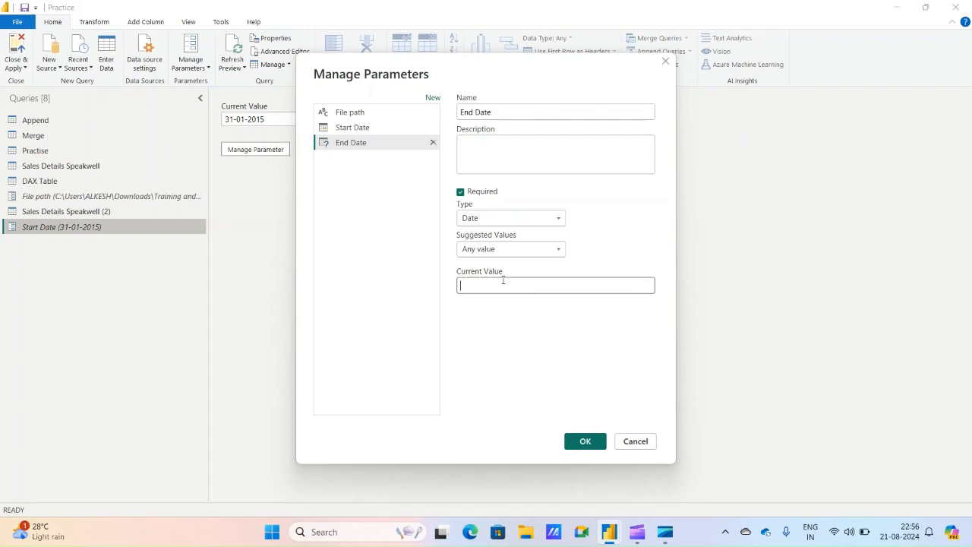
text(206)
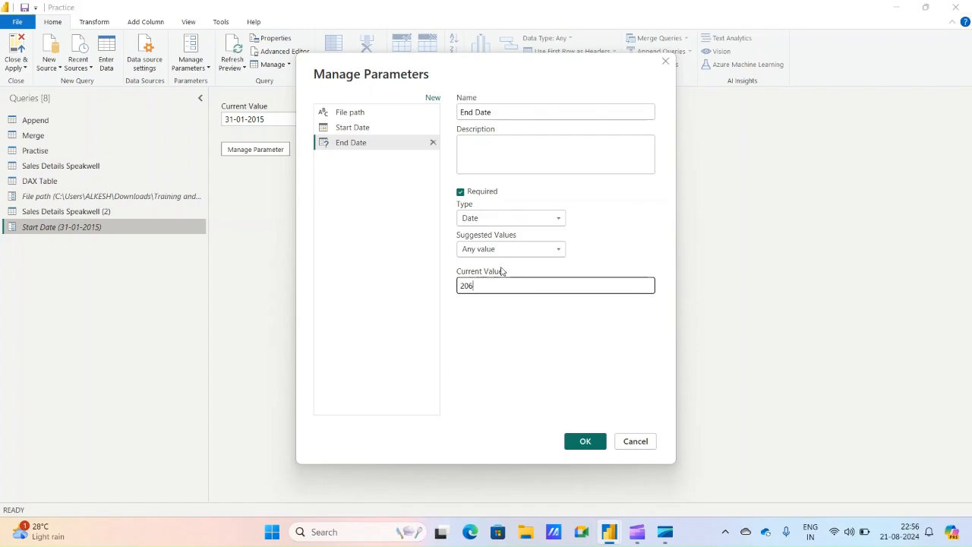
key(BackSpace)
text(16)
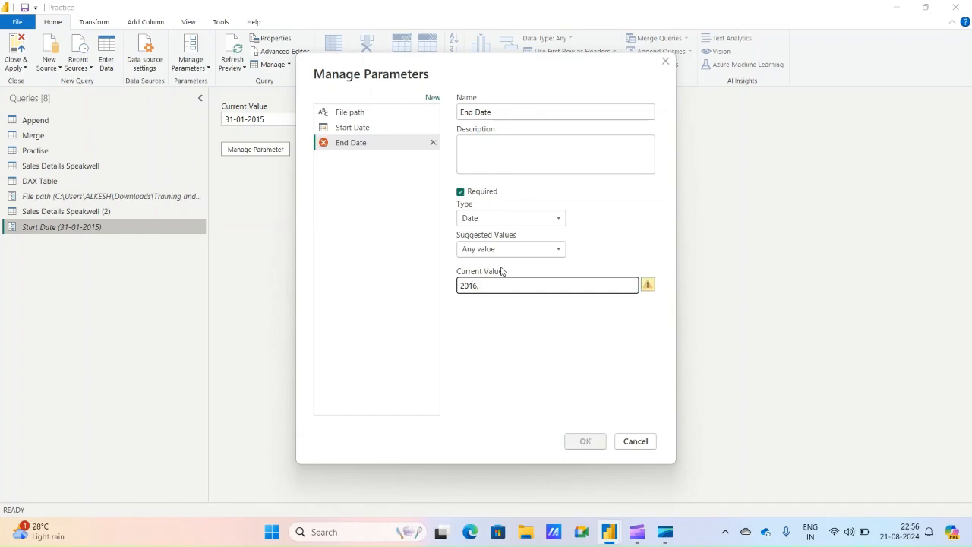
text(,12)
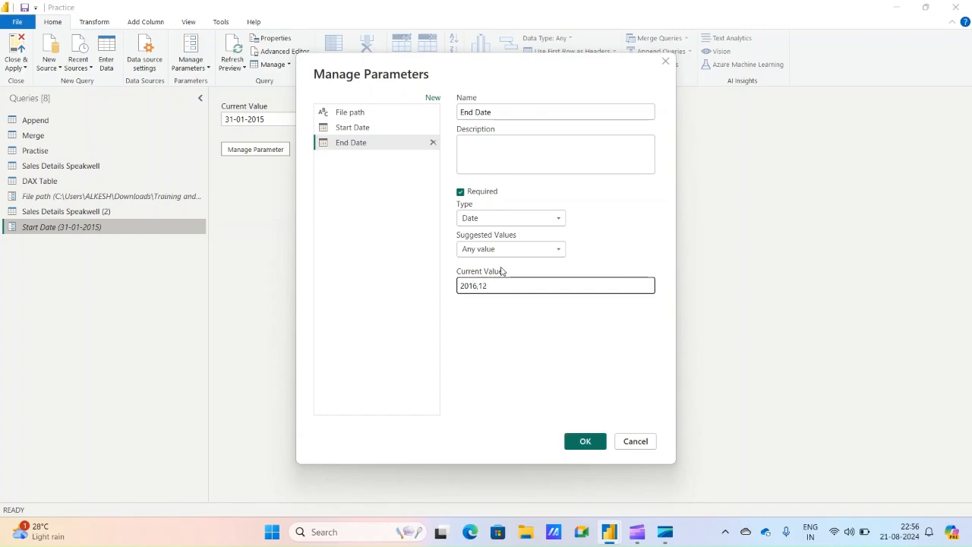
text(,31)
click(596, 443)
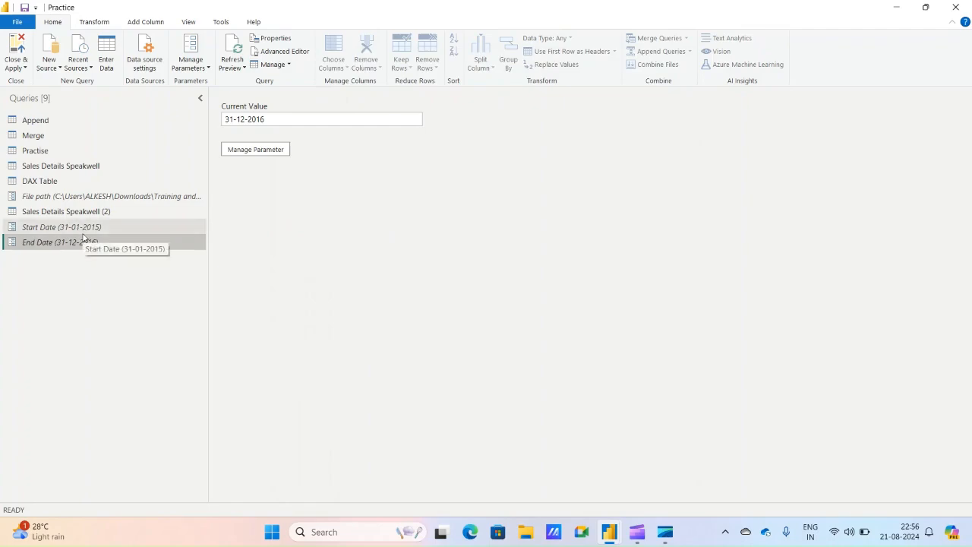
Step: Edit the Filtered Rows step of Sales Details Speakwell so Order Date is after or equal to the Start Date parameter
click(87, 167)
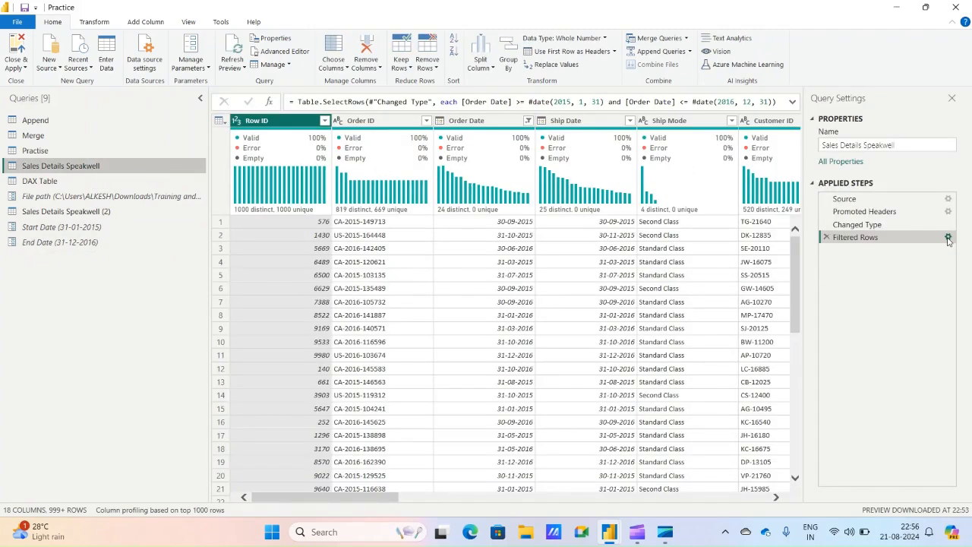
click(948, 239)
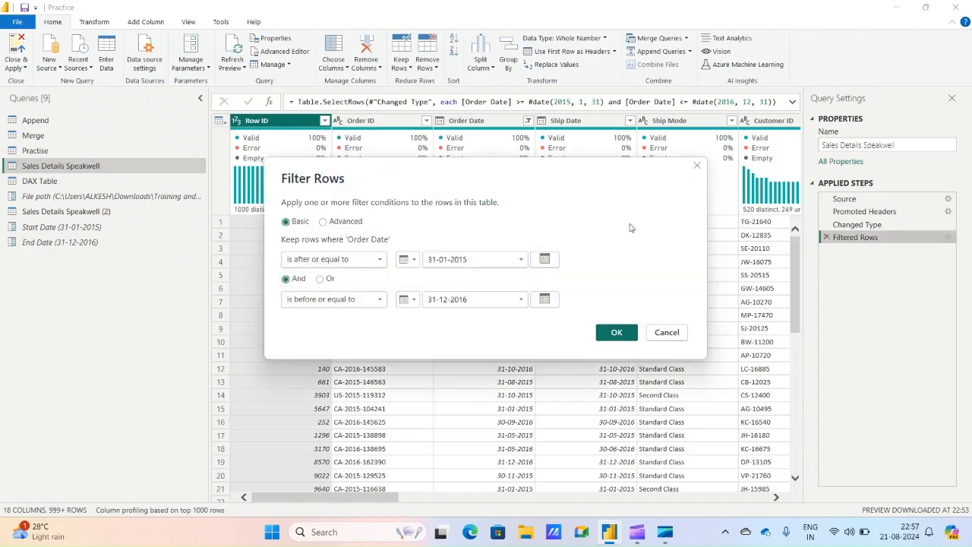
click(374, 261)
click(377, 261)
click(406, 260)
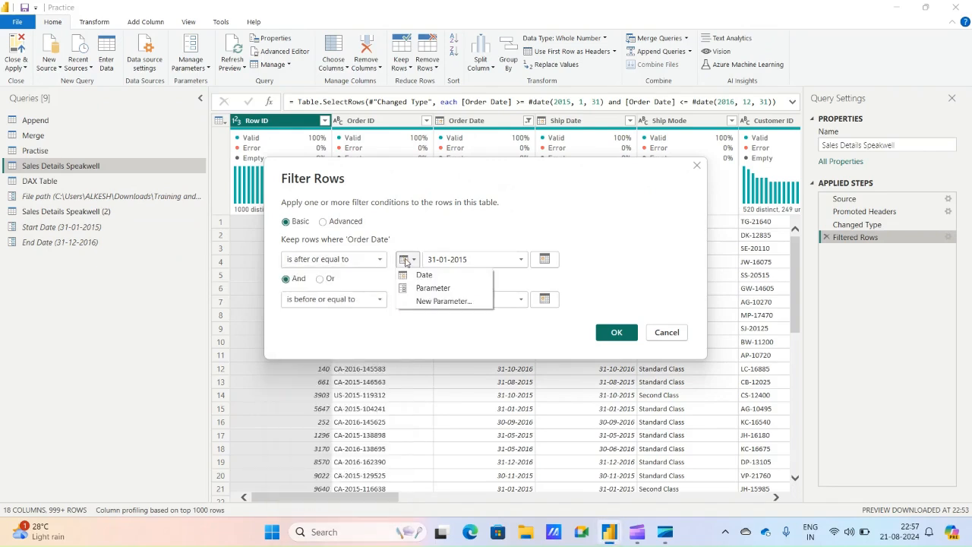
click(432, 289)
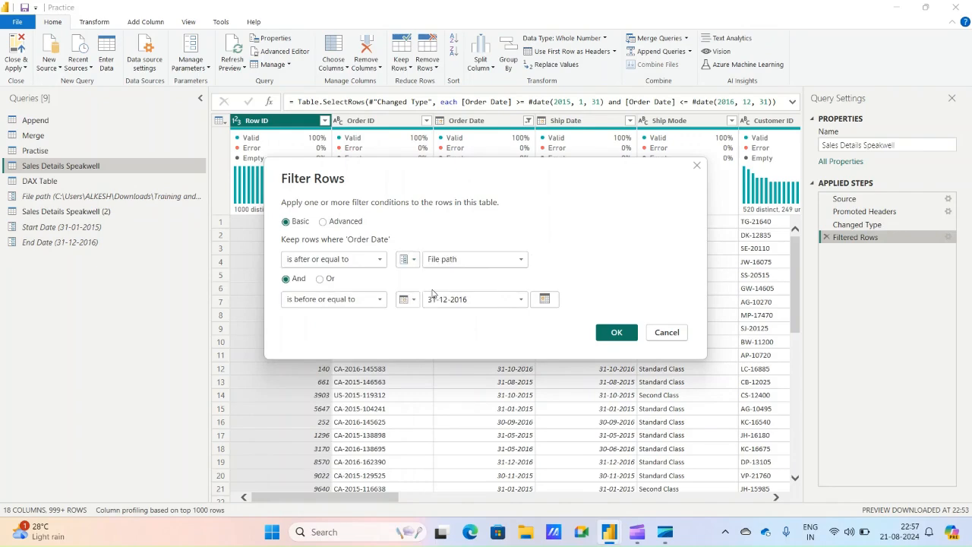
click(521, 260)
click(441, 286)
Step: Make the is before or equal to condition use the End Date parameter and apply the row filter
click(417, 300)
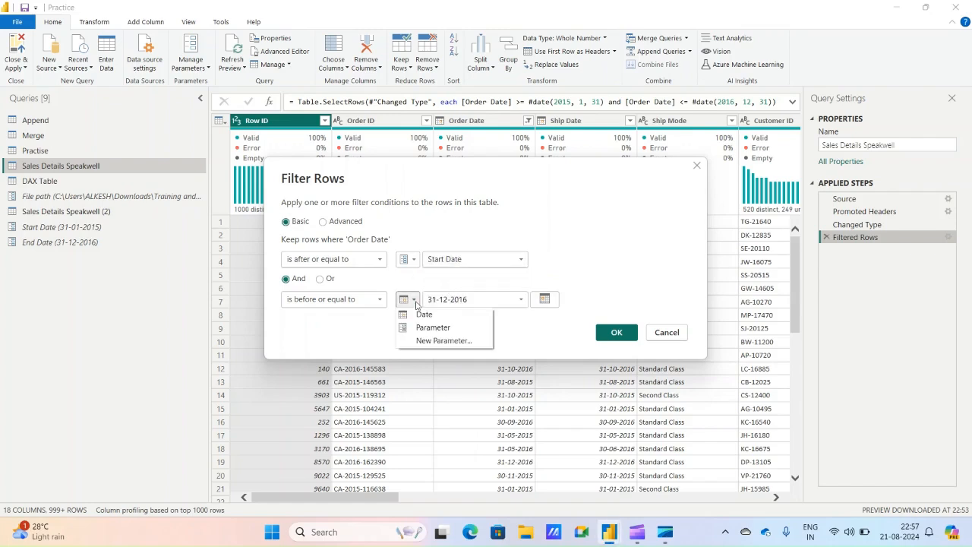
click(417, 328)
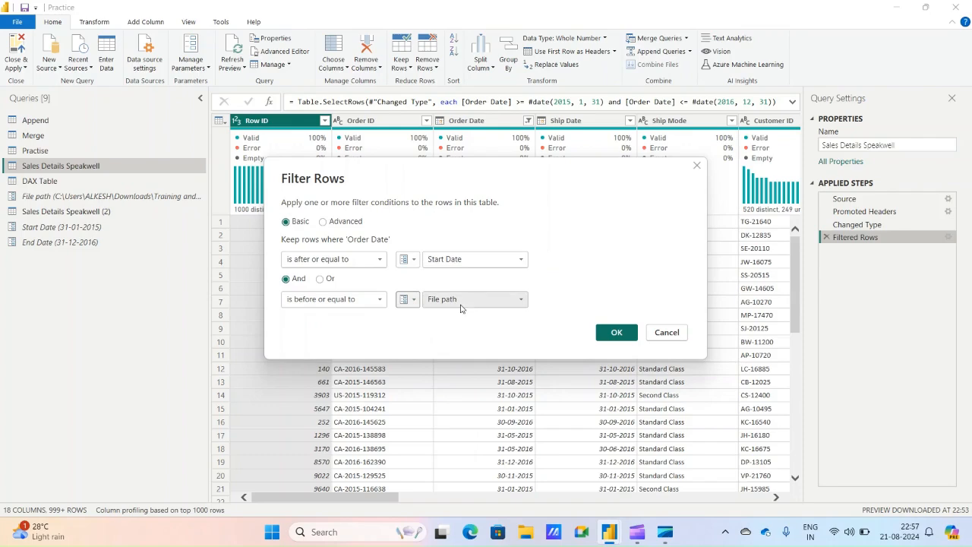
click(461, 304)
click(447, 338)
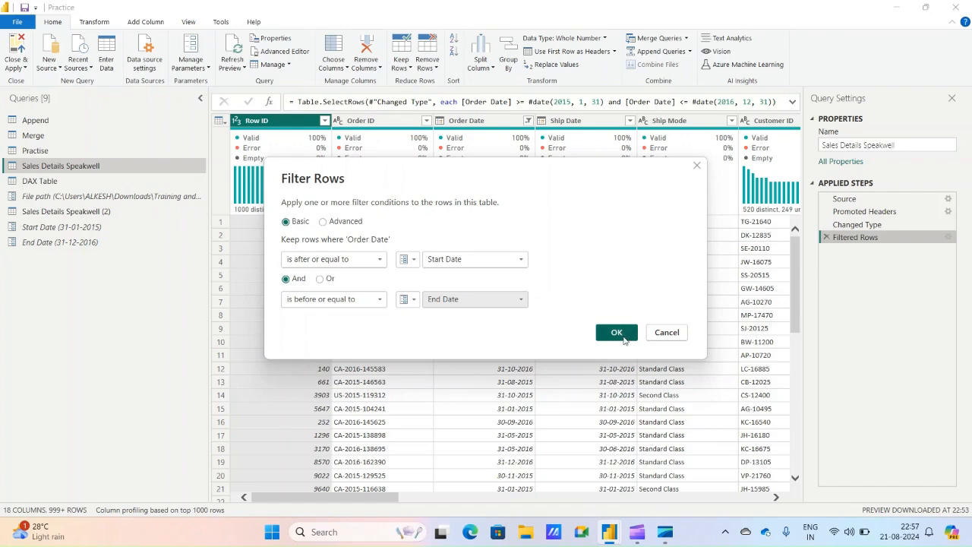
click(616, 333)
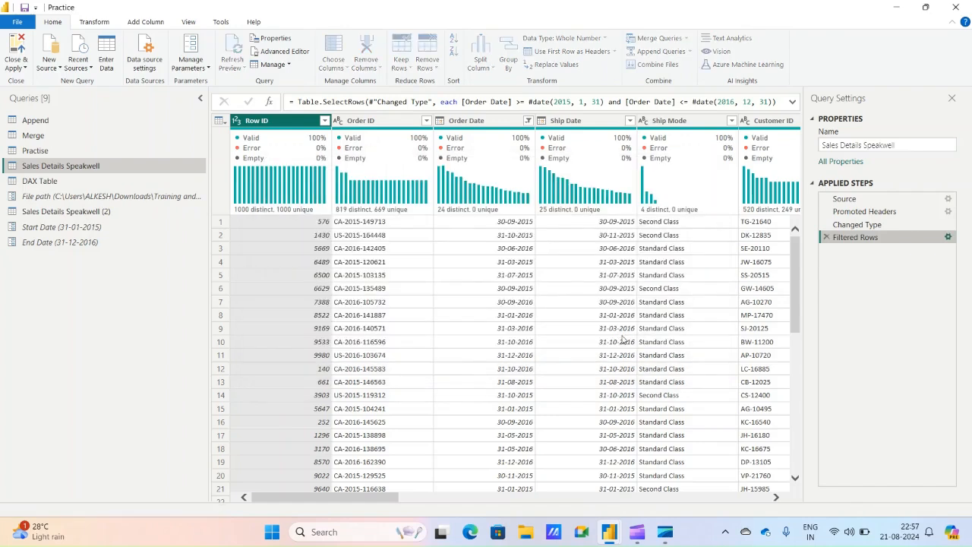
Step: Load the complete list of Order Date filter values, check its date range and apply the filter with all dates selected
click(528, 121)
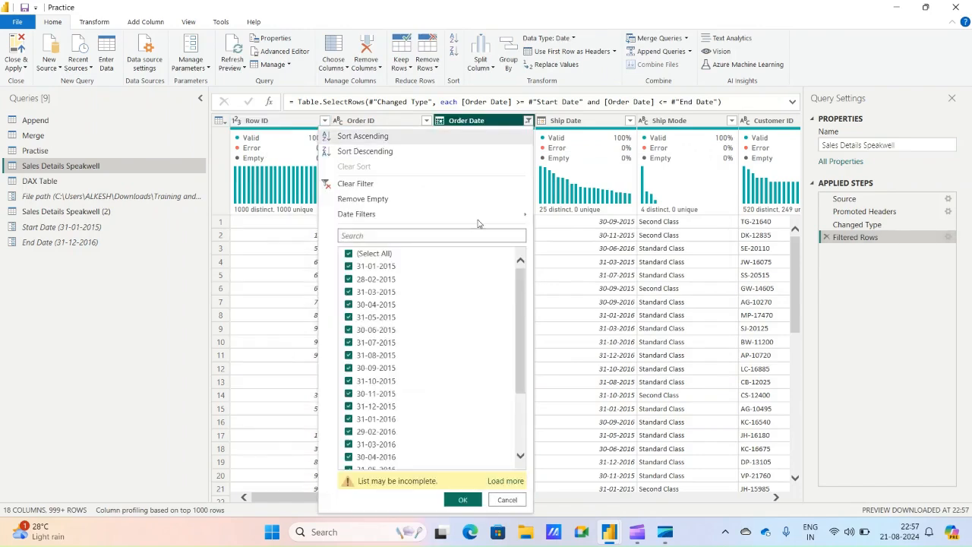
scroll(405, 272, down, 2)
scroll(405, 272, down, 2)
scroll(404, 272, up, 4)
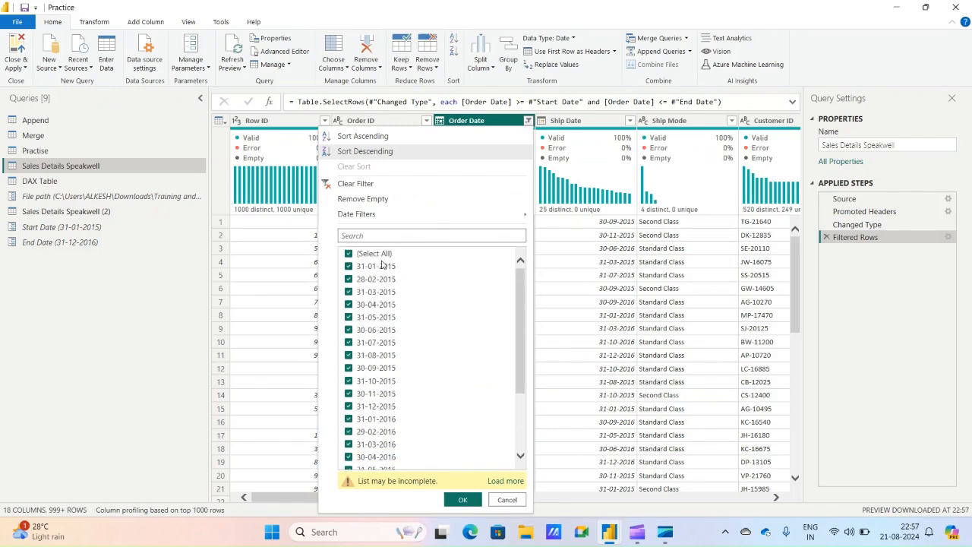
scroll(382, 265, down, 5)
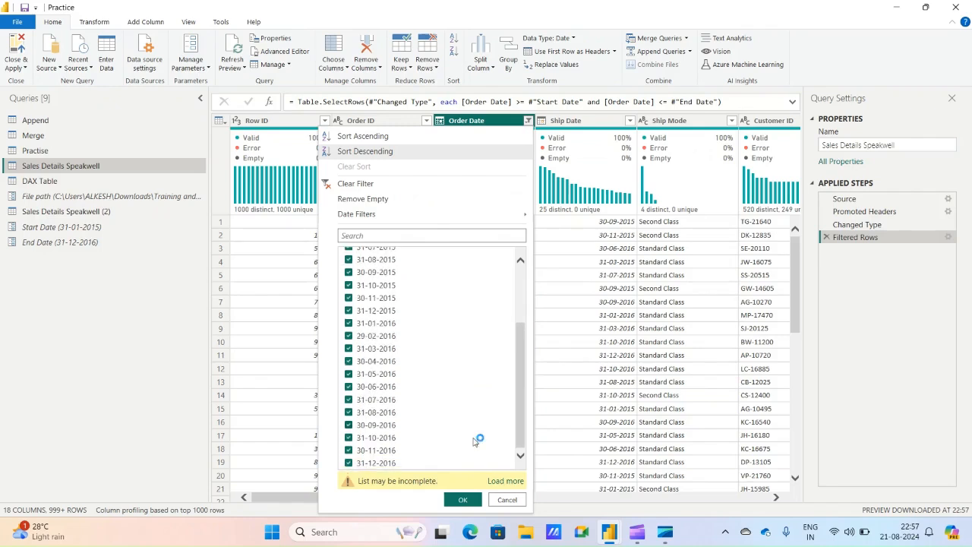
click(505, 481)
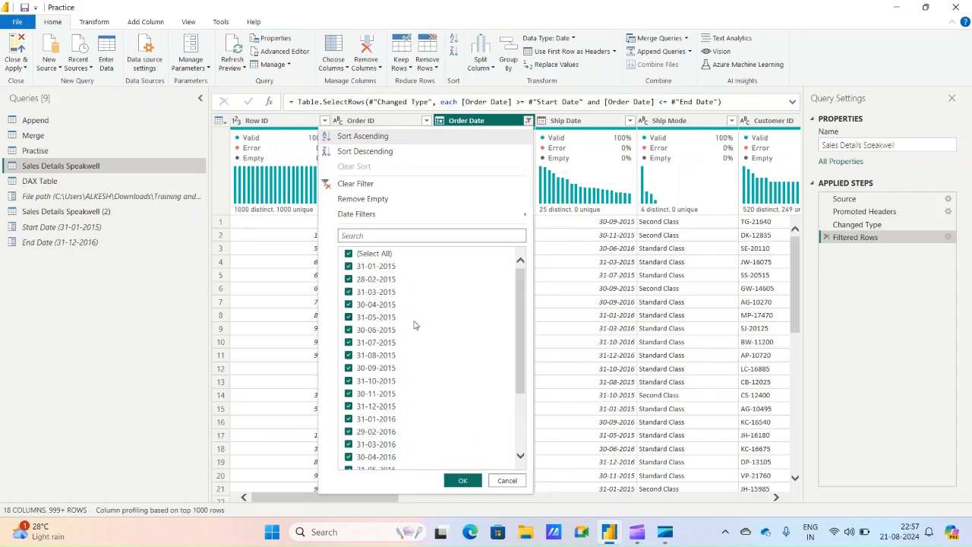
scroll(415, 325, down, 5)
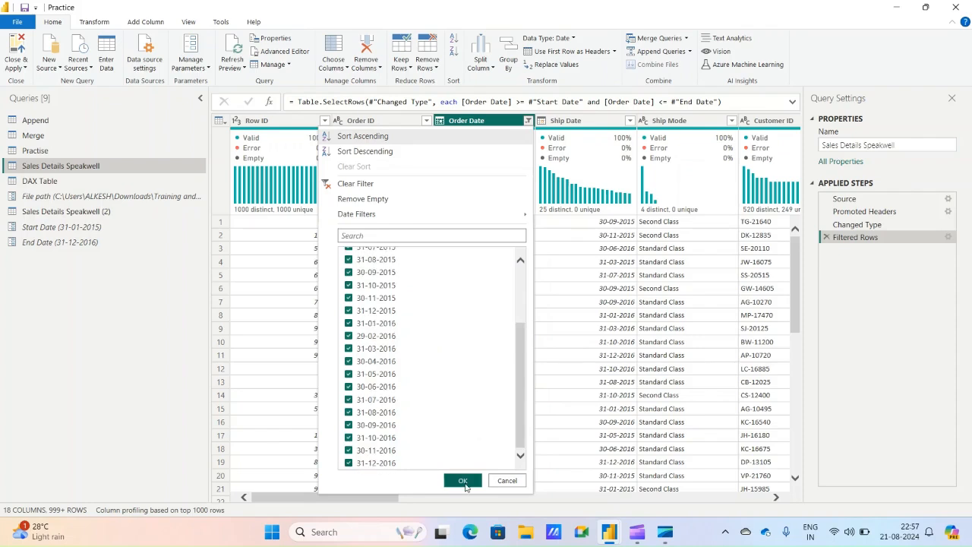
click(464, 482)
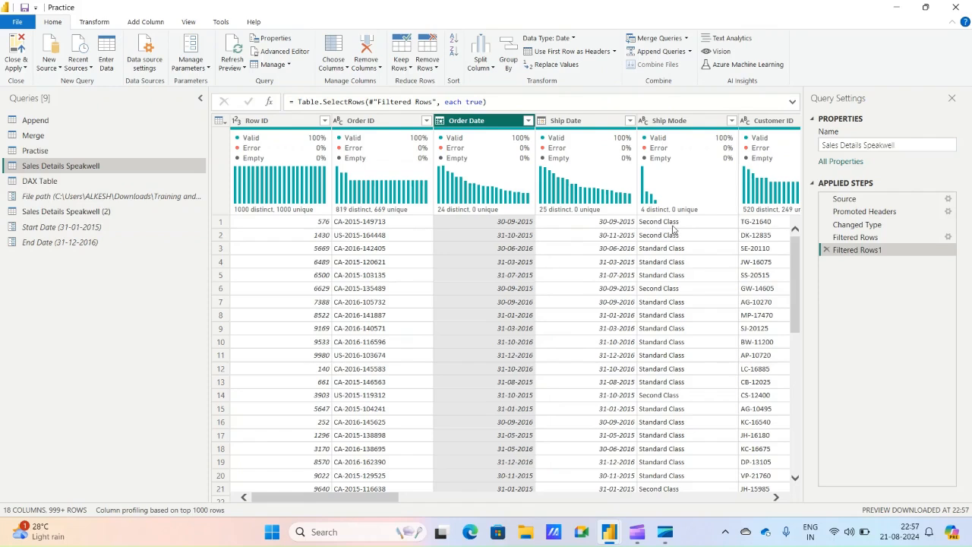
Step: Load all Ship Mode filter values, review them and accept the filter with everything selected
click(730, 121)
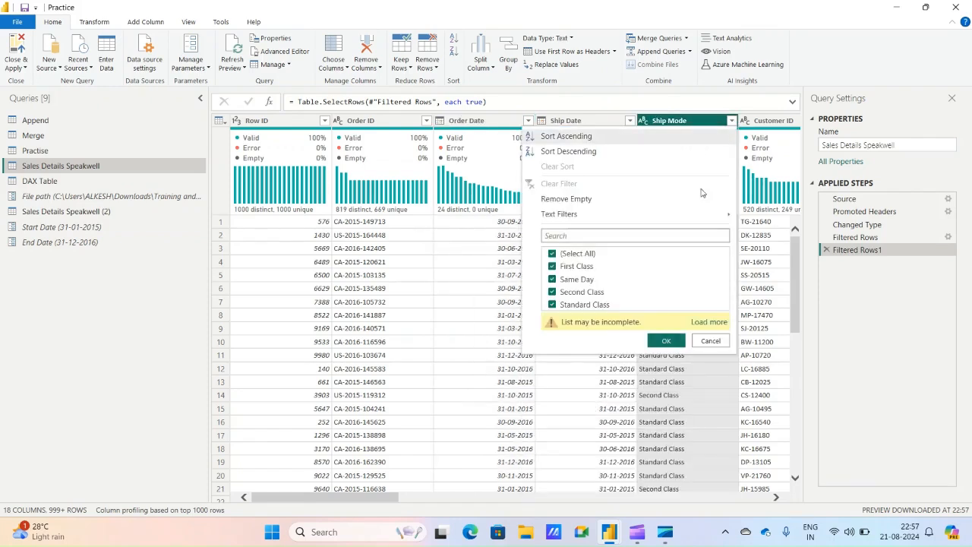
click(693, 321)
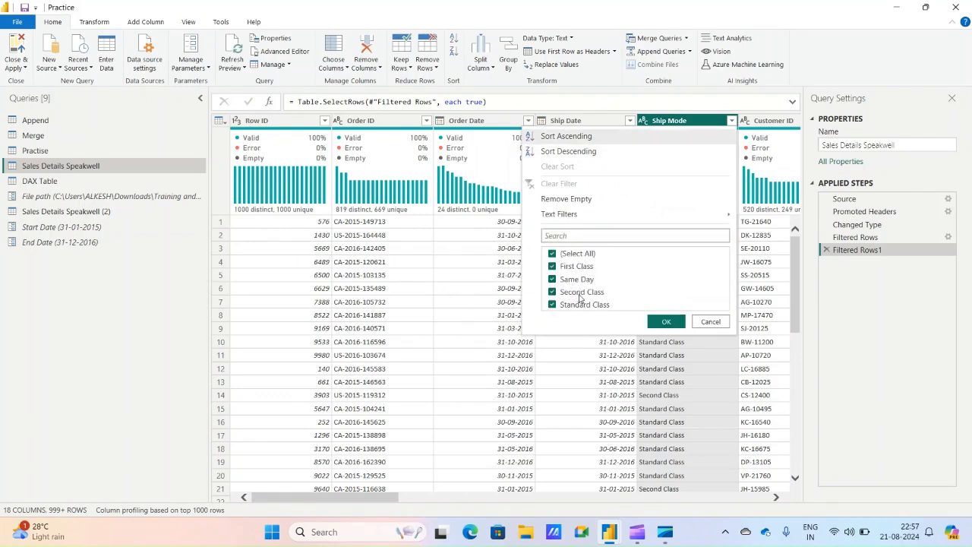
click(666, 322)
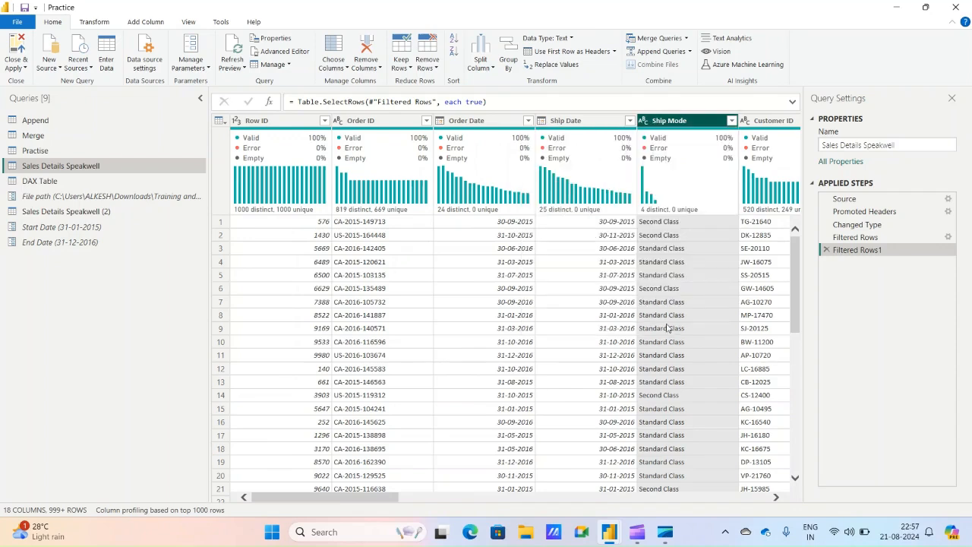
Step: Change the End Date parameter's current value to 1-1-2017
click(92, 243)
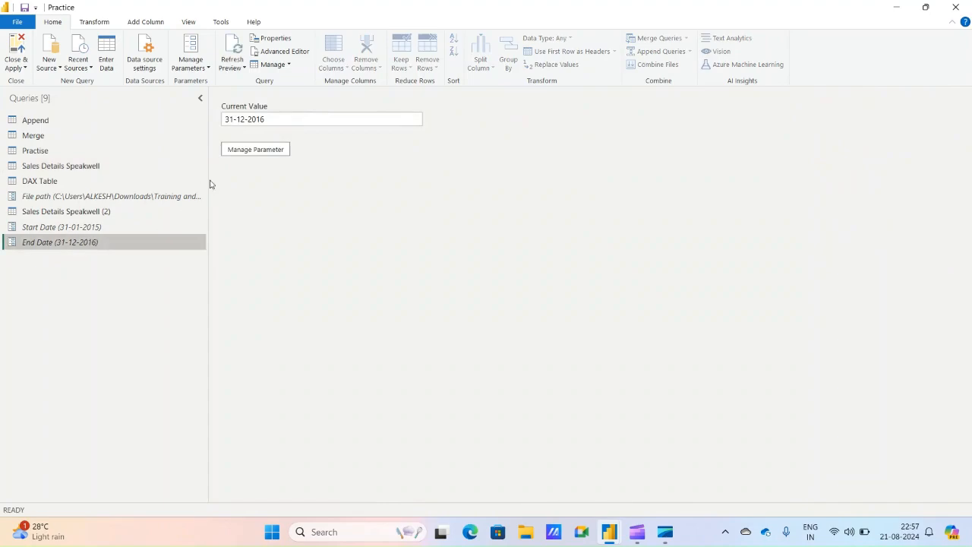
click(264, 150)
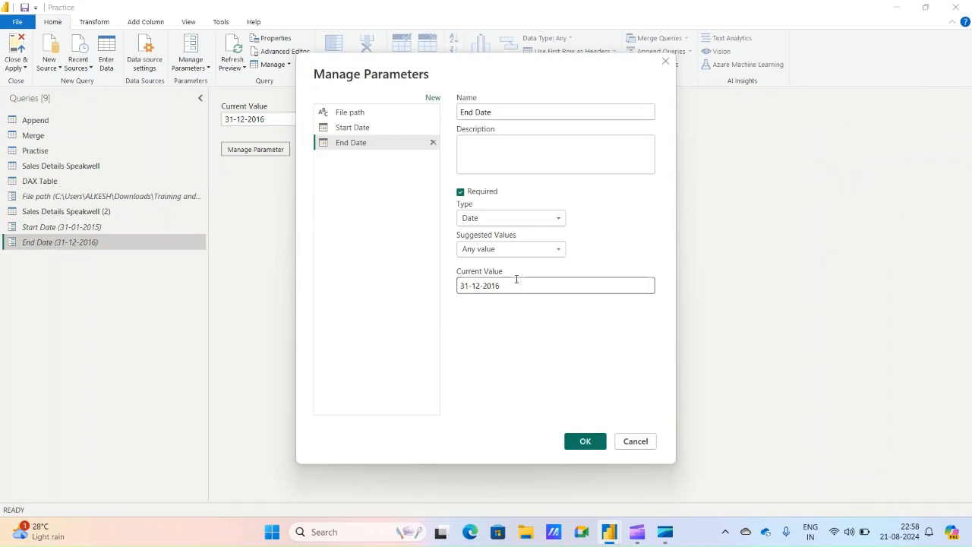
click(515, 278)
key(BackSpace)
text(7)
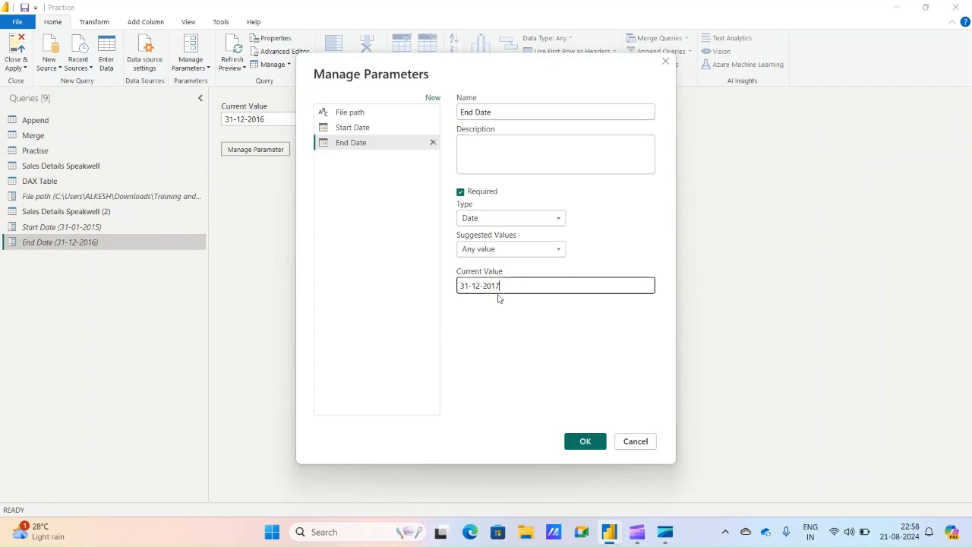
click(468, 283)
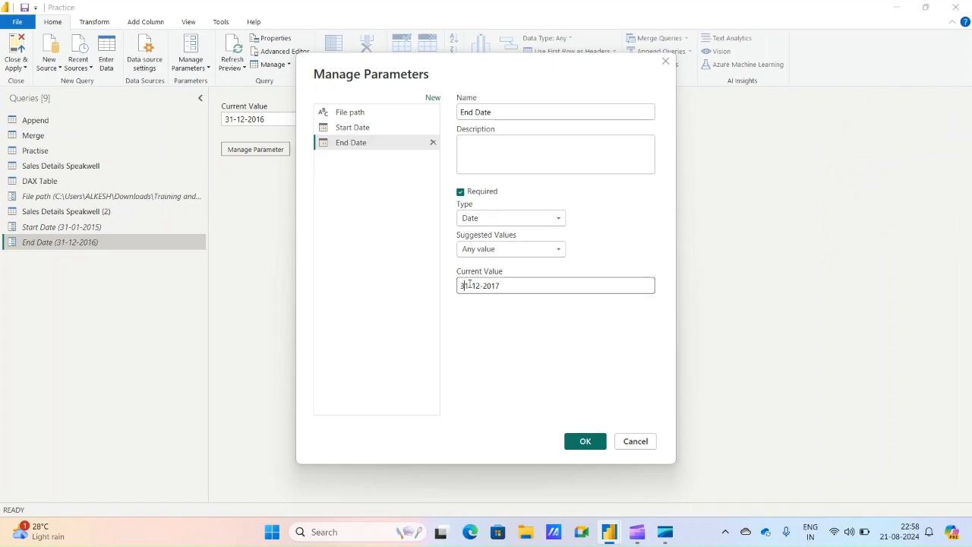
click(468, 284)
key(BackSpace)
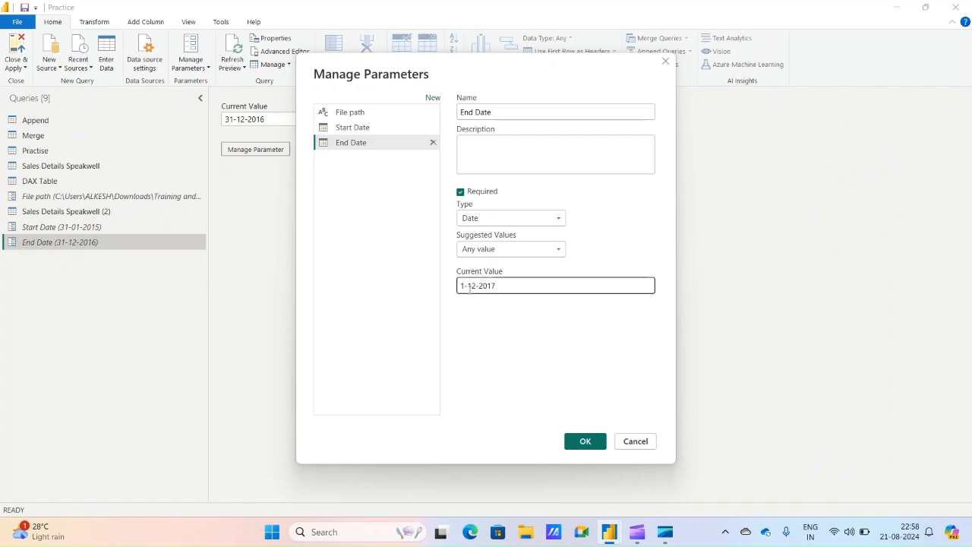
click(479, 284)
key(BackSpace)
click(584, 442)
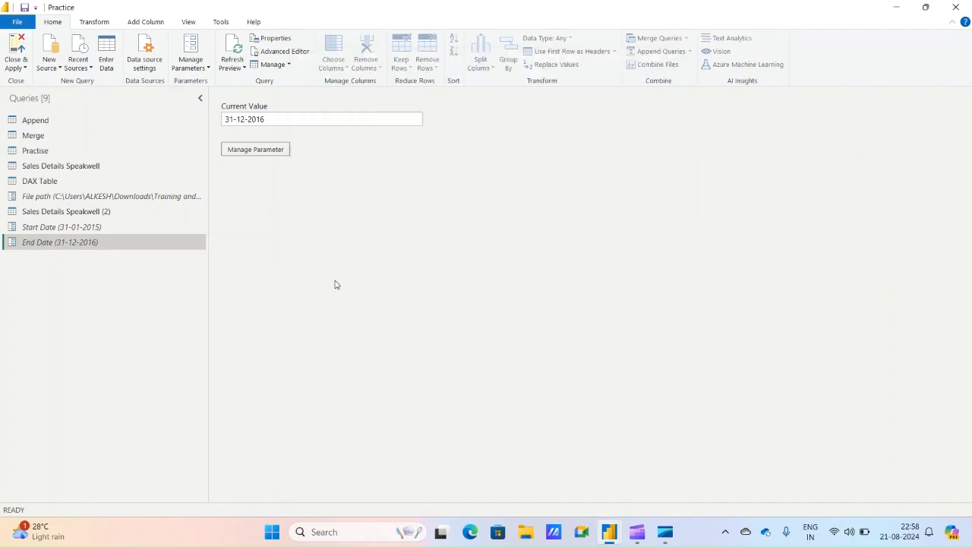
Step: Load all Order Date filter values in the Sales Details Speakwell query, check the latest dates and accept with everything selected
click(65, 168)
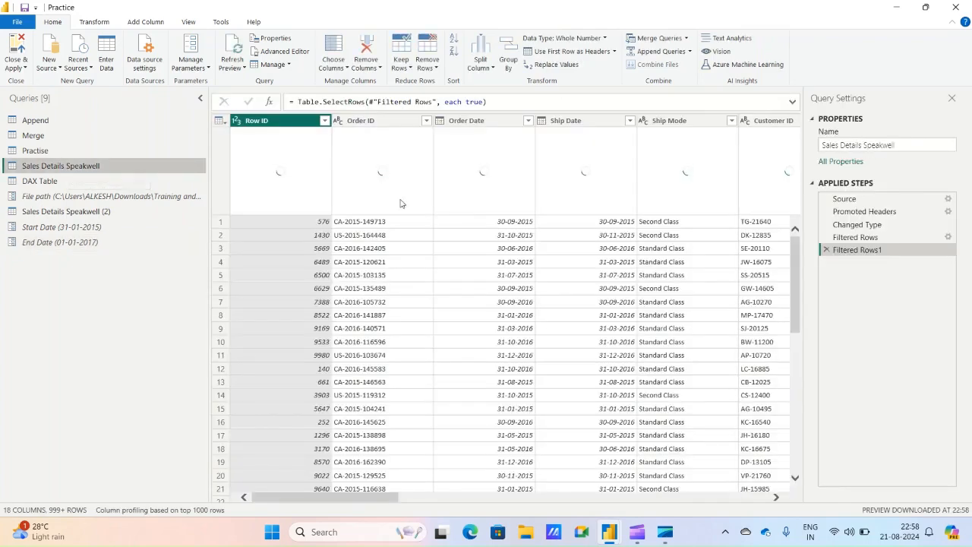
click(528, 121)
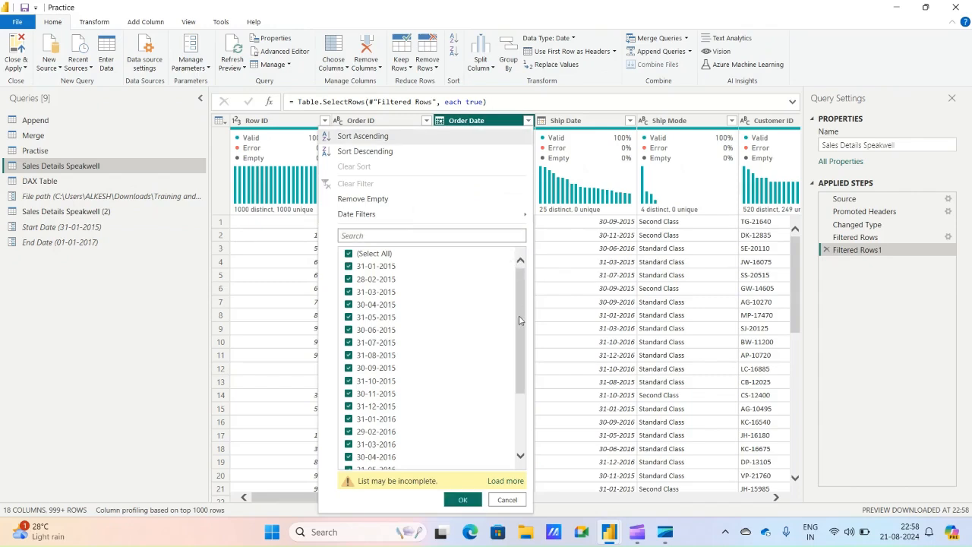
click(505, 483)
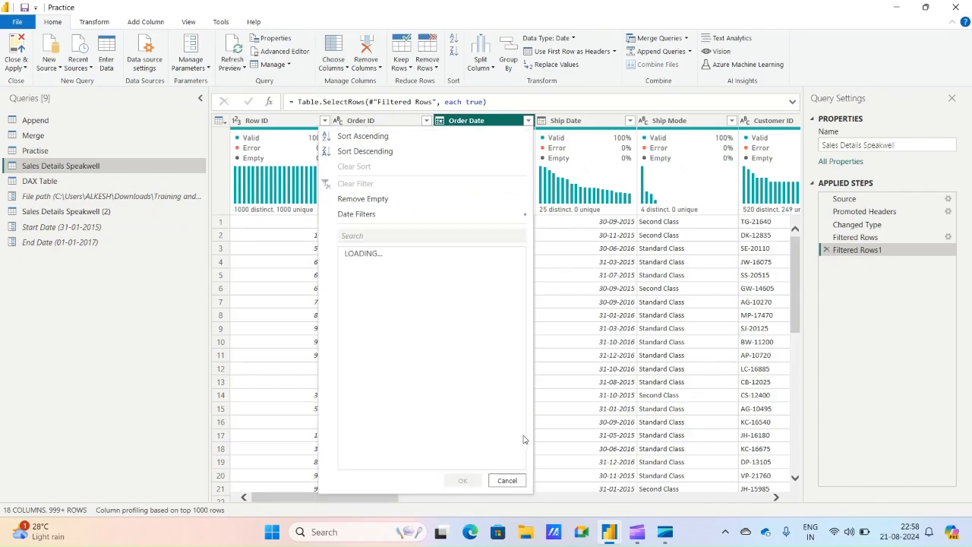
scroll(521, 431, down, 3)
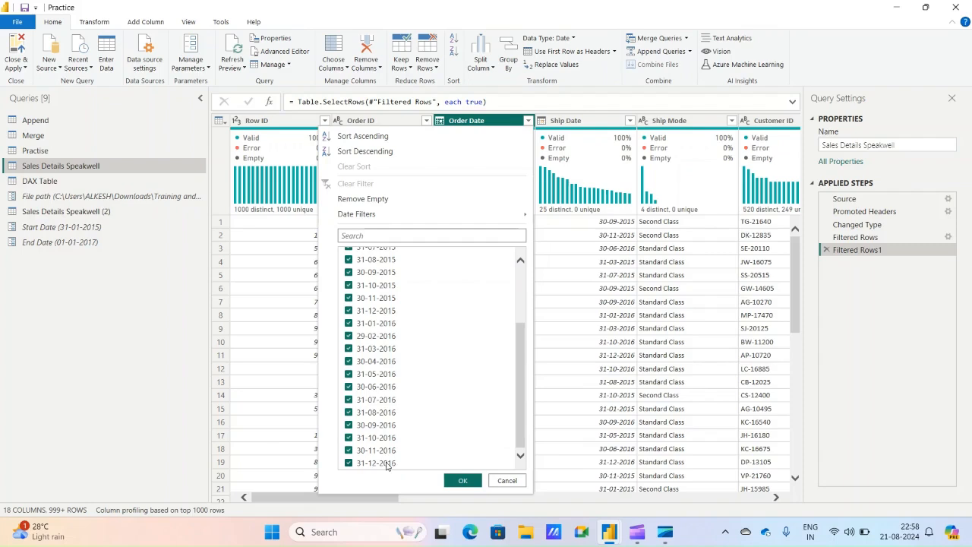
click(462, 481)
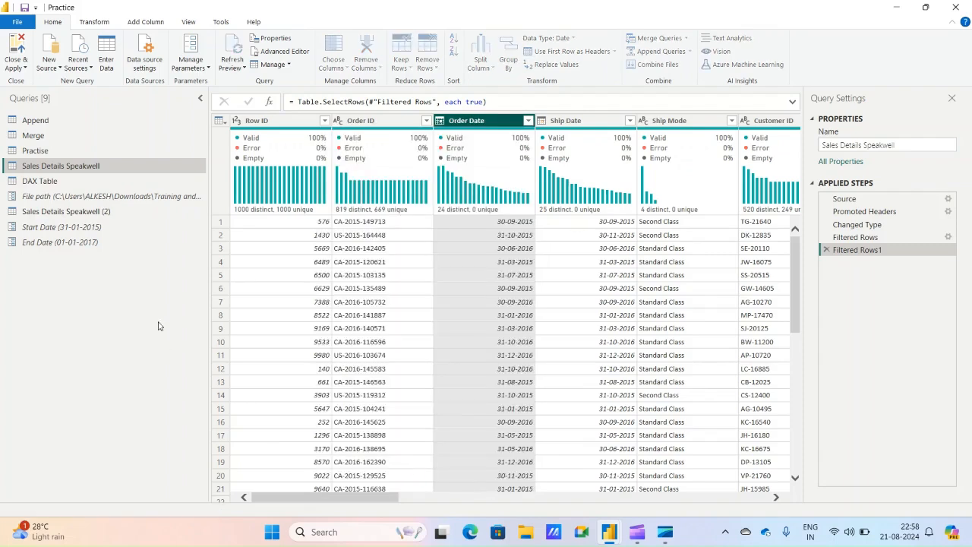
Step: Set the End Date parameter's current value to 31-01-2017 in the parameter settings
click(74, 243)
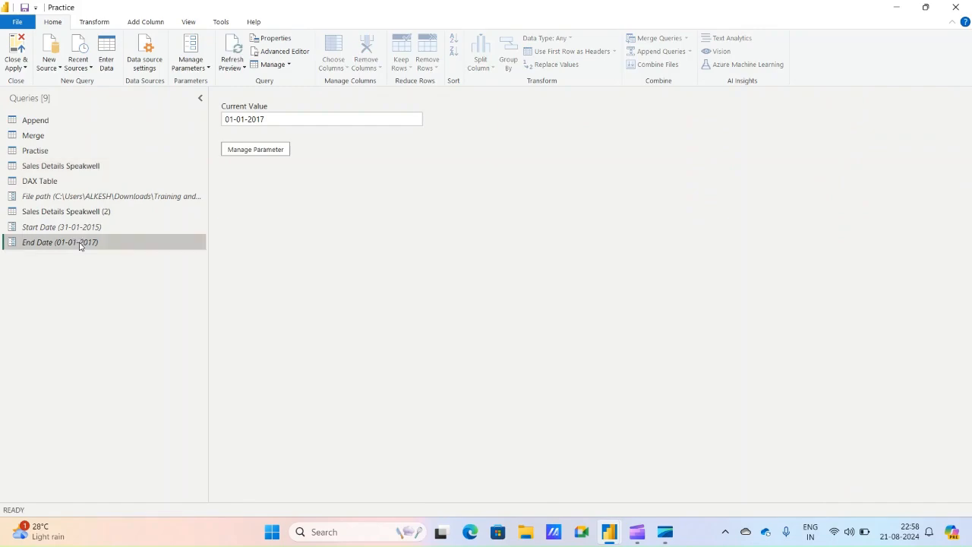
click(267, 149)
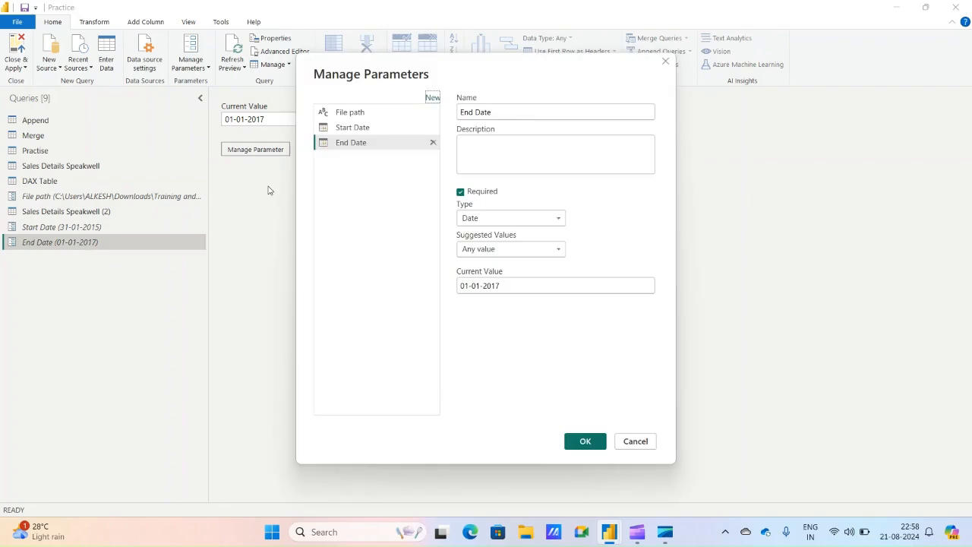
click(469, 285)
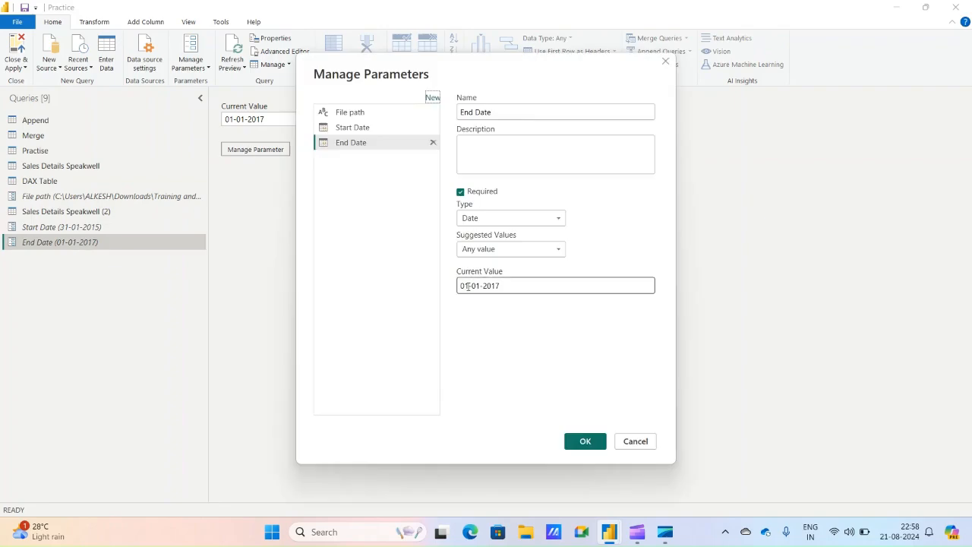
key(BackSpace)
key(BackSpace)
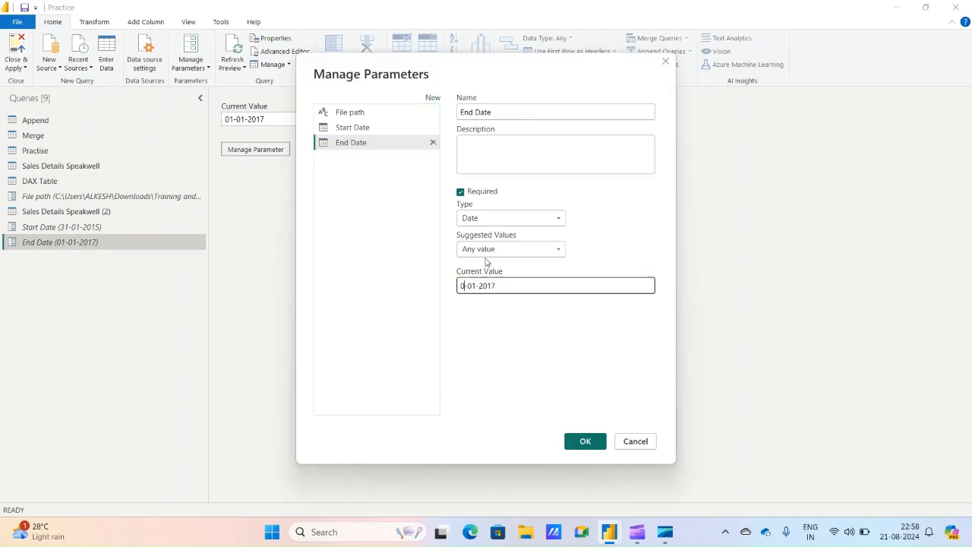
text(31)
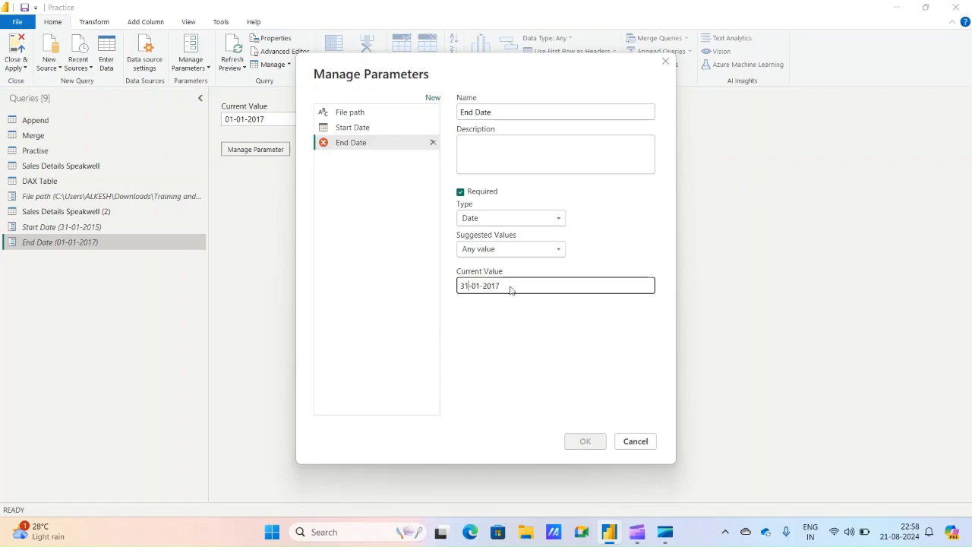
click(577, 447)
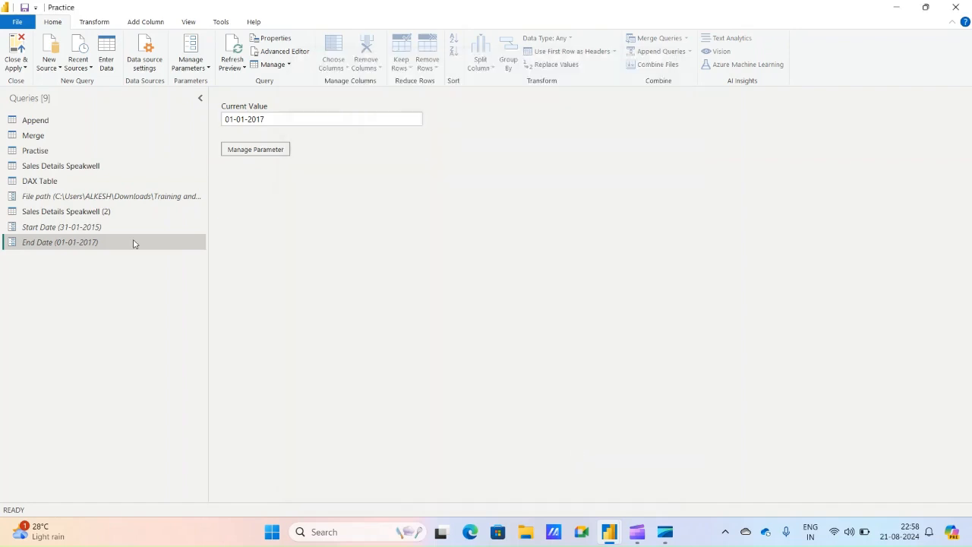
Step: Recheck the full list of Order Date values in Sales Details Speakwell against the new End Date, keeping all dates selected
click(72, 166)
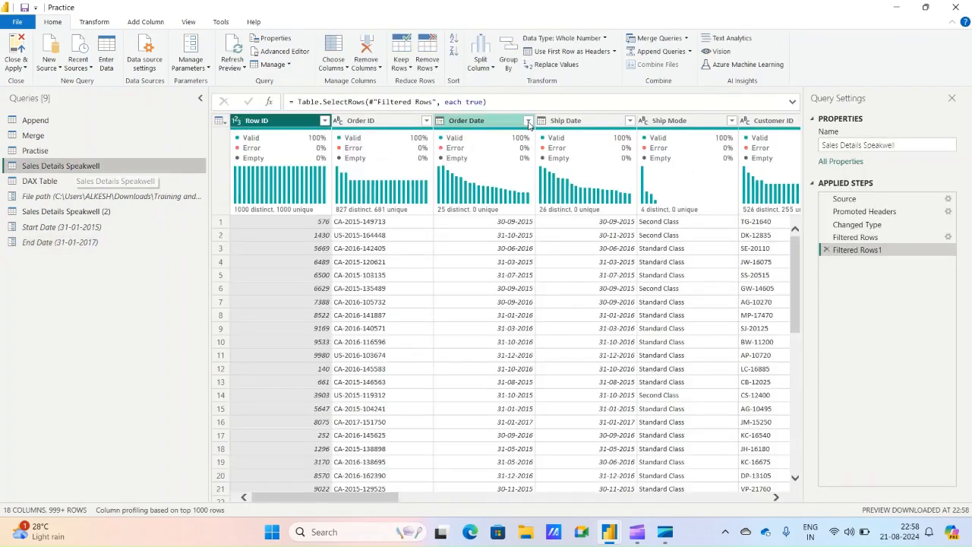
click(528, 121)
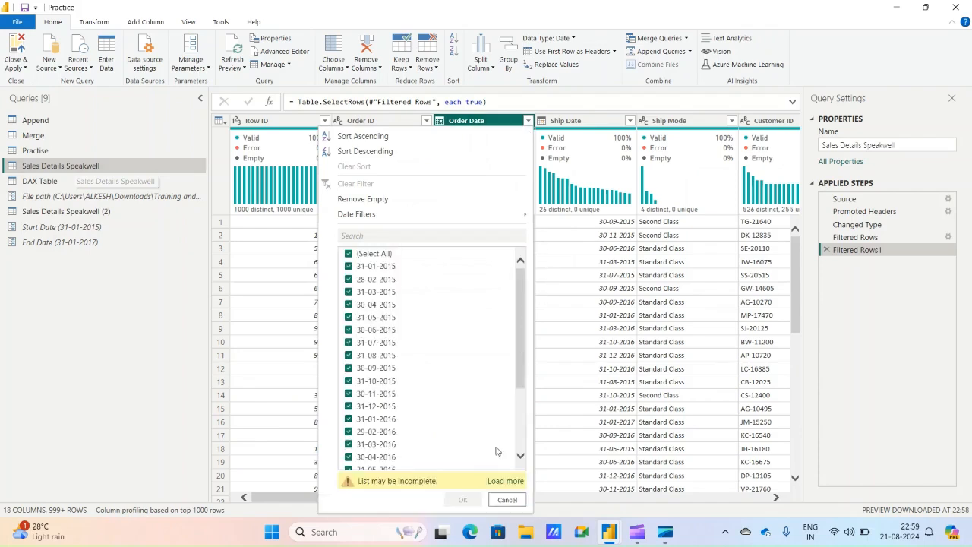
click(505, 481)
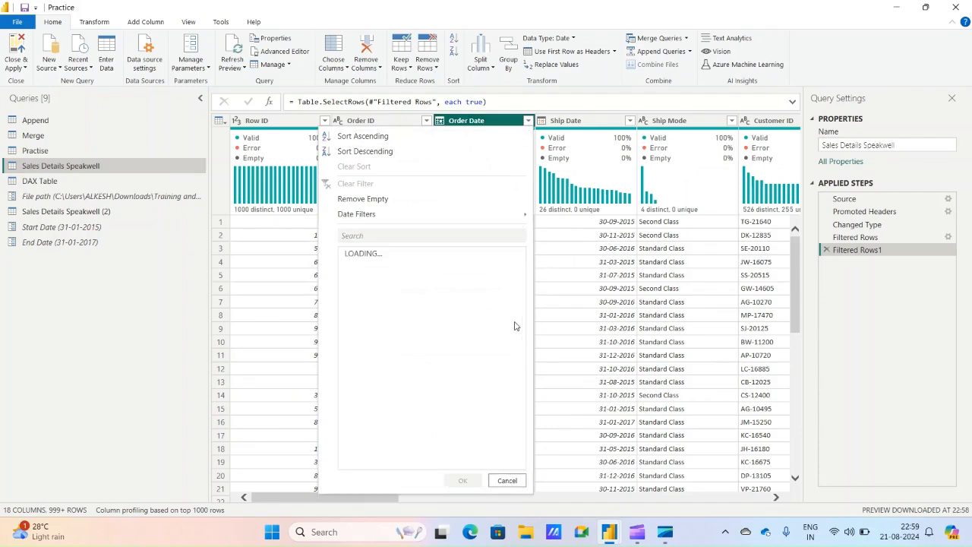
drag(521, 316, 518, 377)
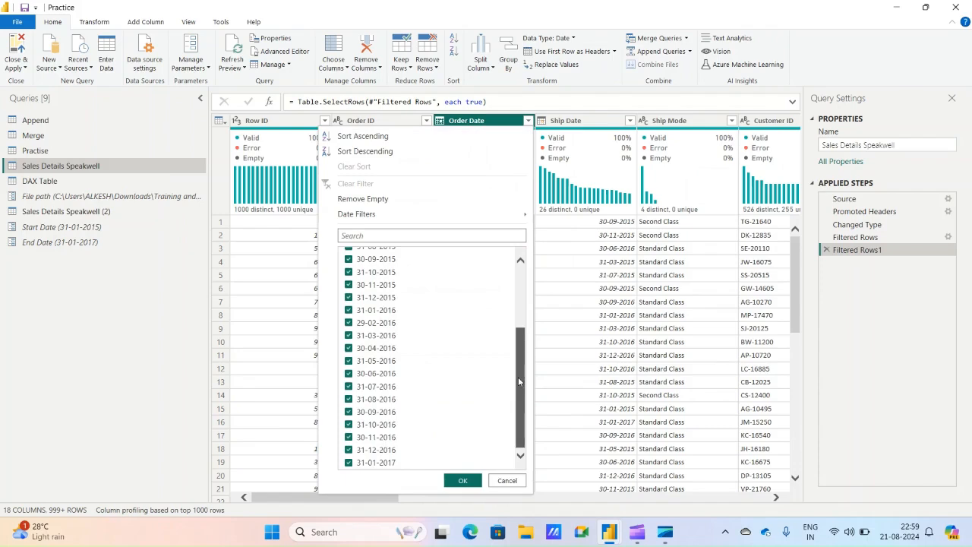
click(461, 480)
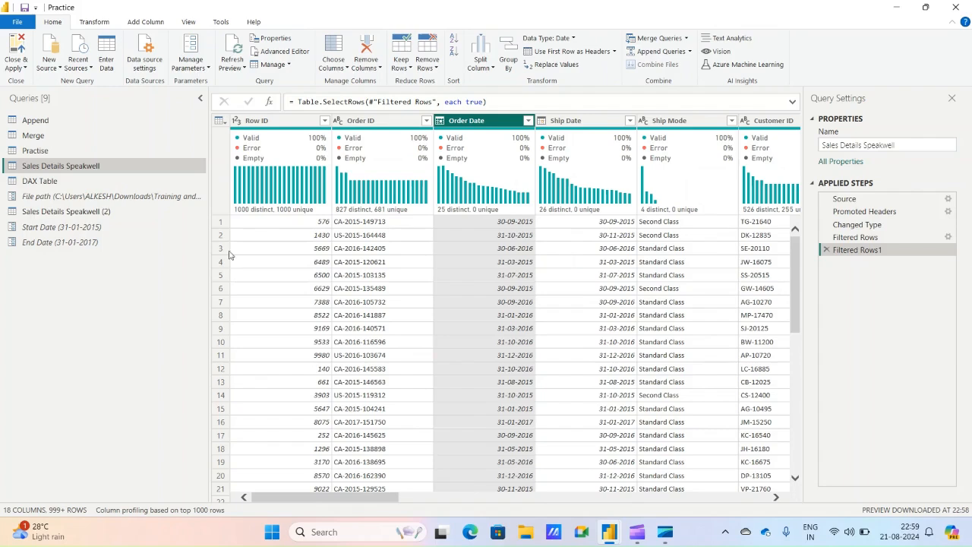
Step: Create a new parameter named Ship Mode
click(202, 66)
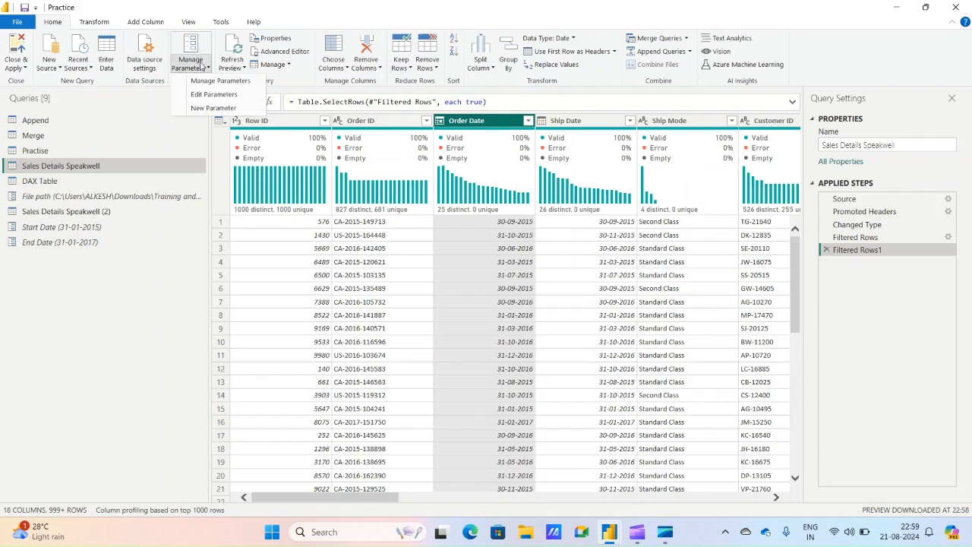
click(214, 108)
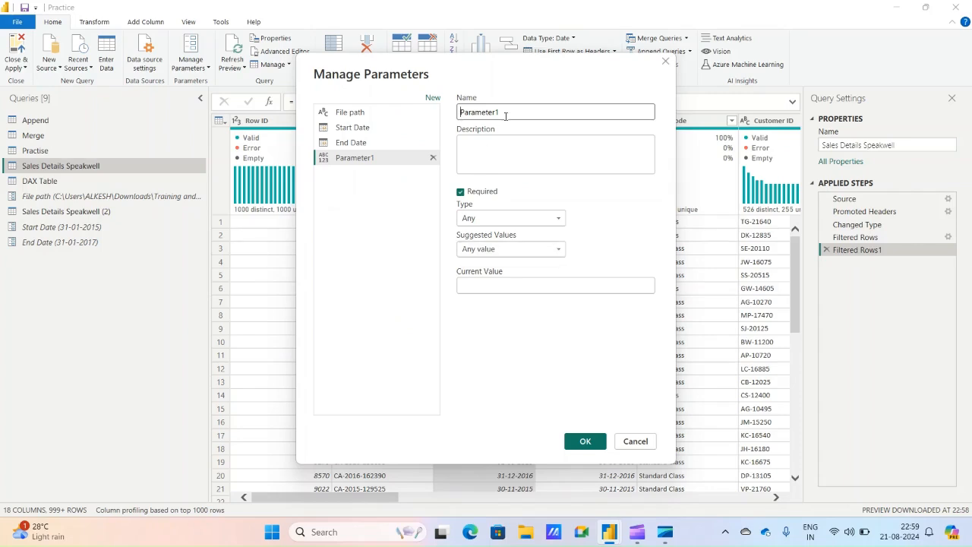
drag(504, 113, 407, 114)
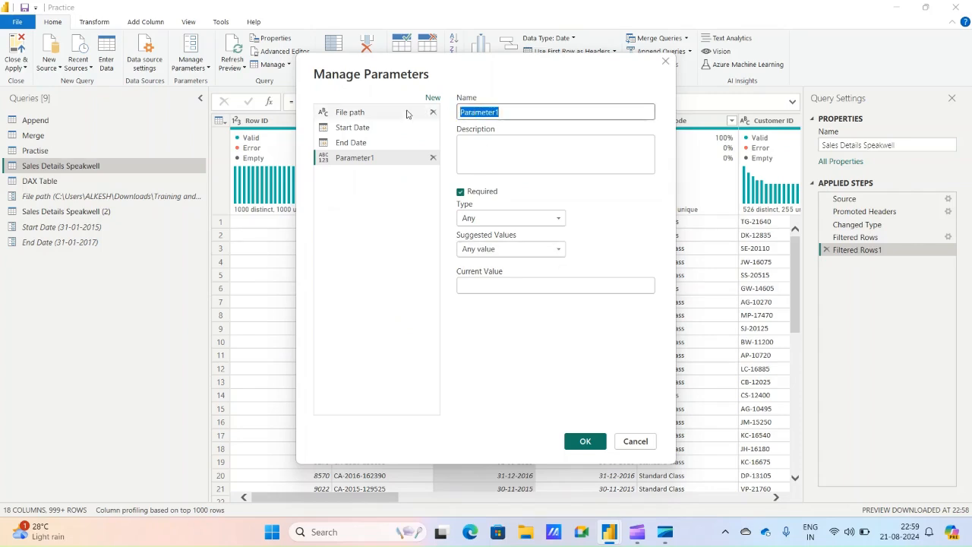
text(Shei)
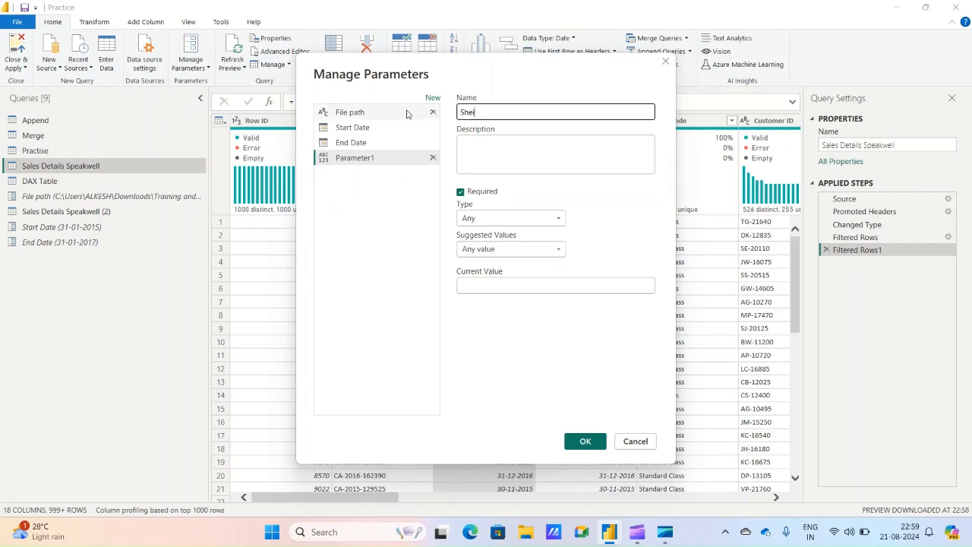
key(BackSpace)
text(ip Mode)
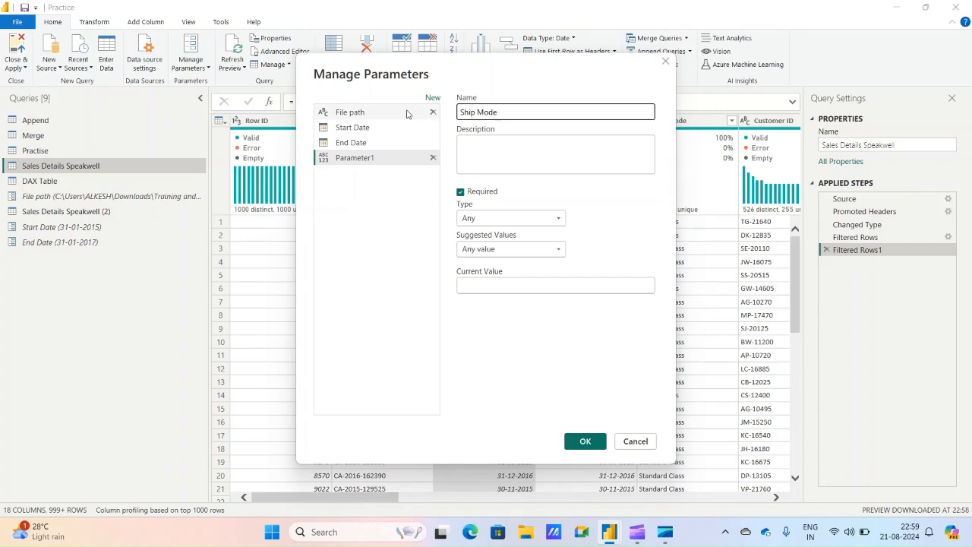
Step: Keep the Ship Mode parameter's type as Any and set its suggested values to List of values
click(468, 217)
click(465, 232)
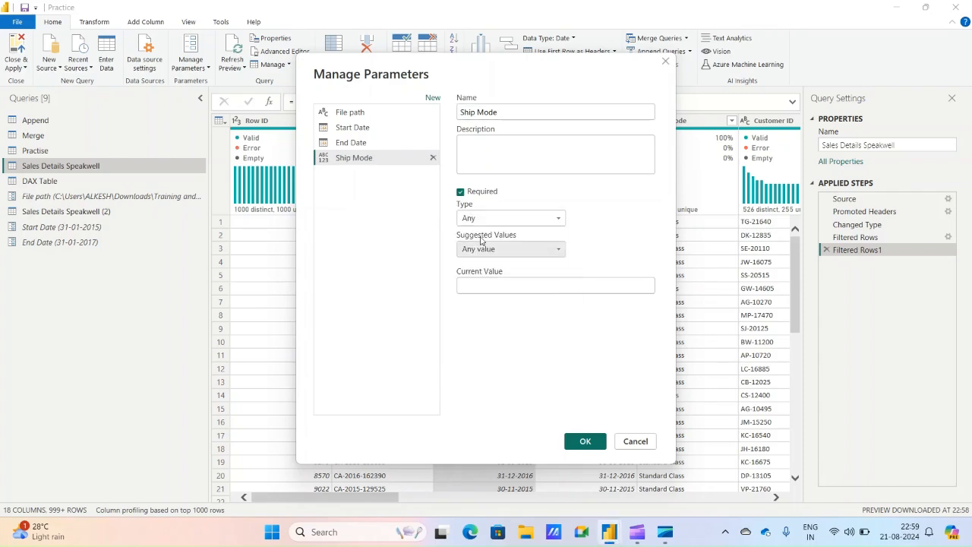
click(483, 250)
click(480, 276)
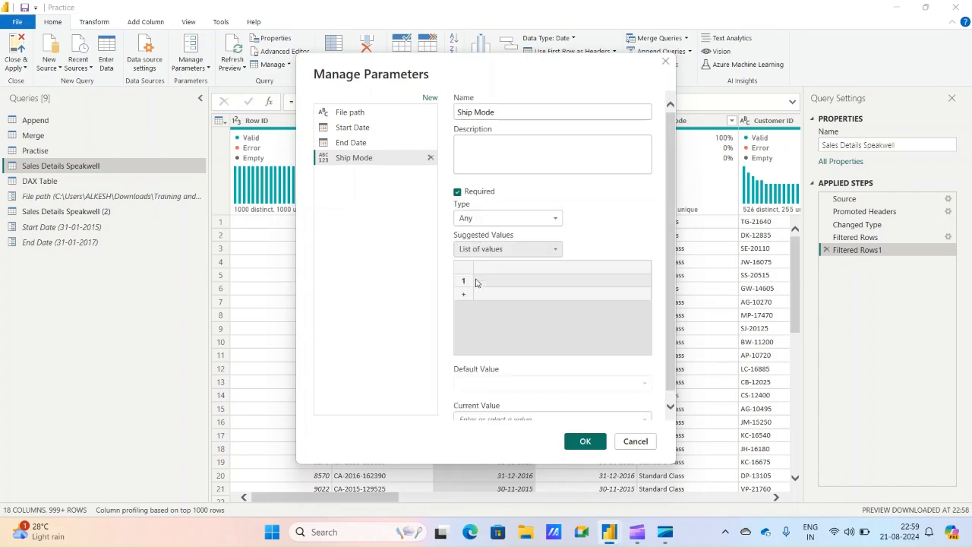
Step: Enter Standard Class, Same Day, First Class and Second Class as the Ship Mode parameter's list of values
click(492, 285)
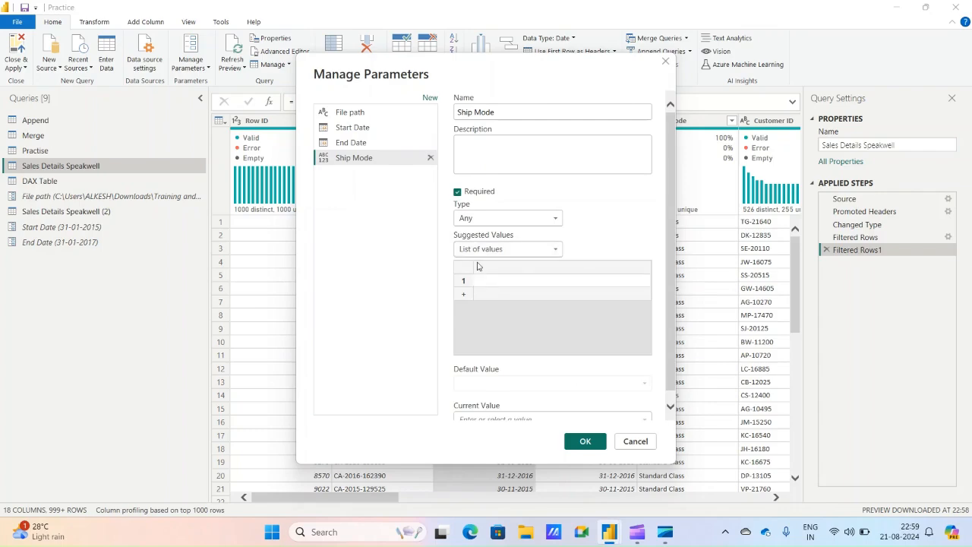
text(Standard Class)
click(511, 297)
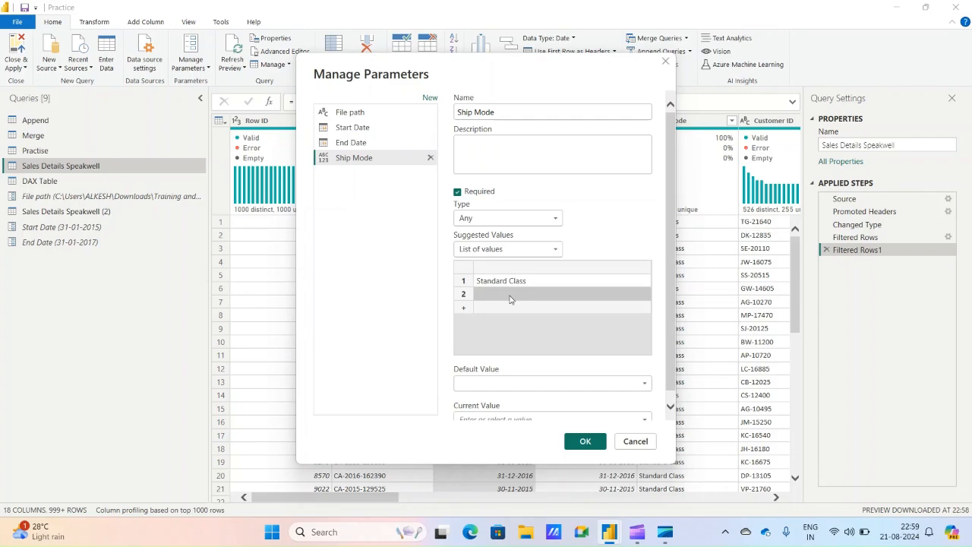
click(493, 295)
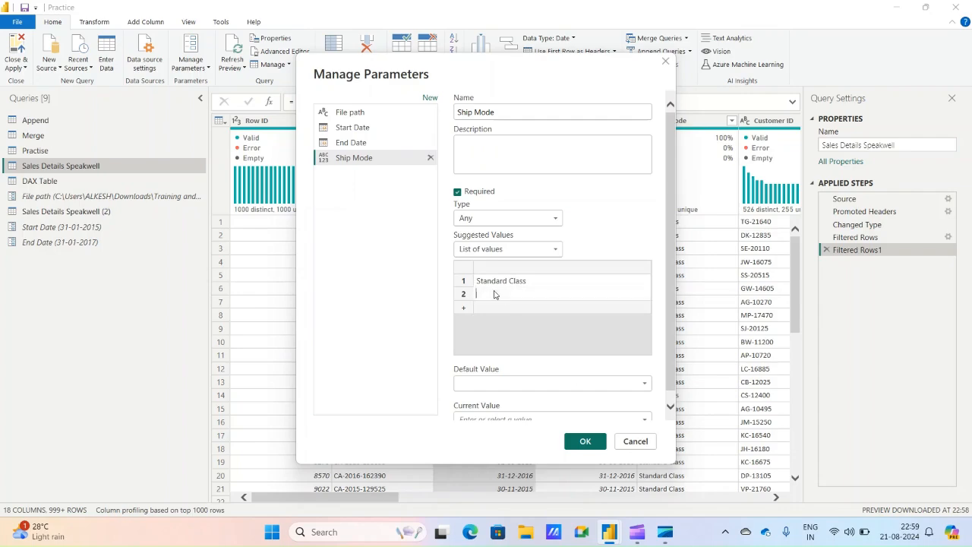
text(Same Day)
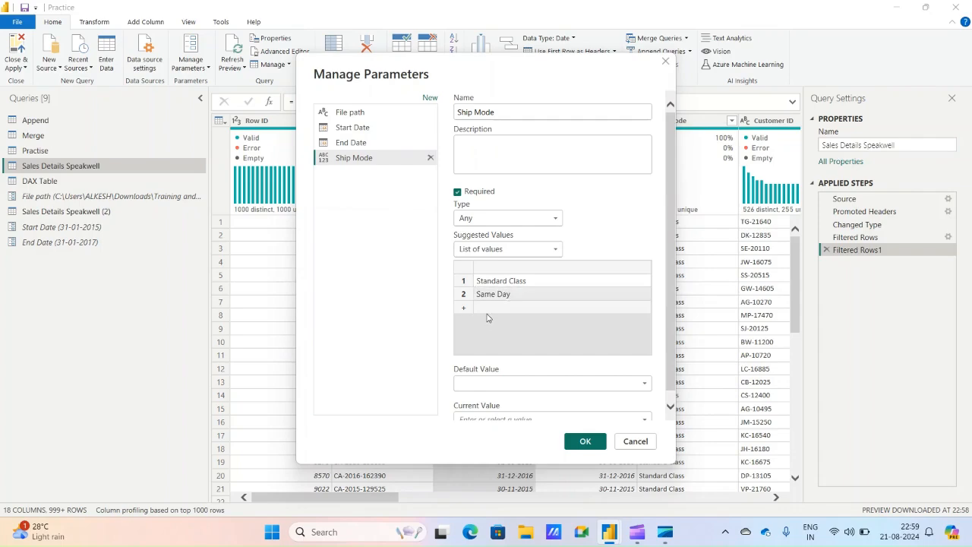
click(487, 312)
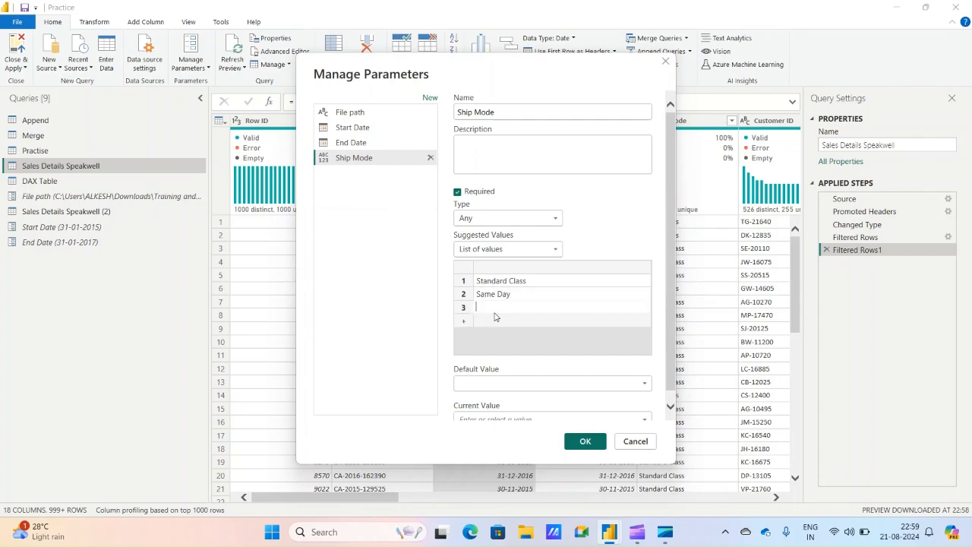
text(First Class)
click(490, 324)
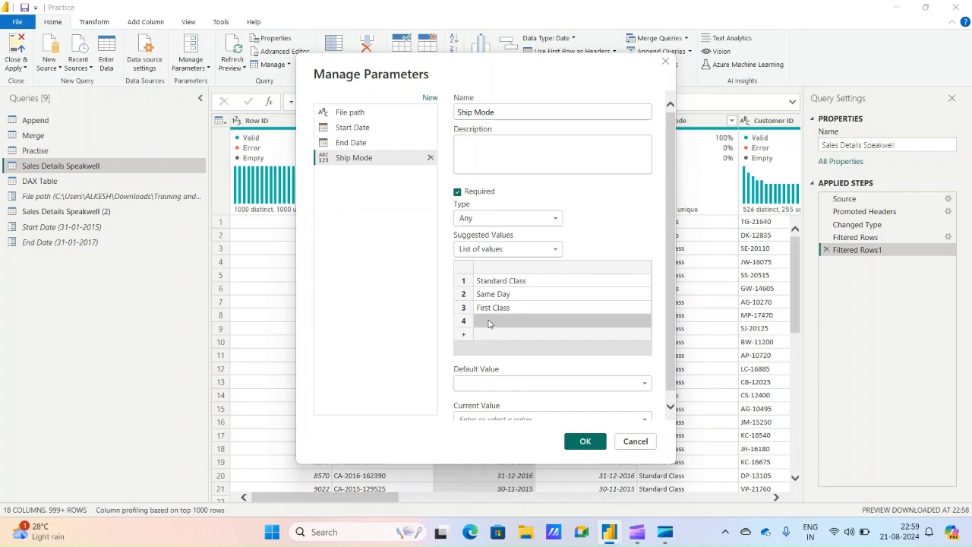
text(Sec)
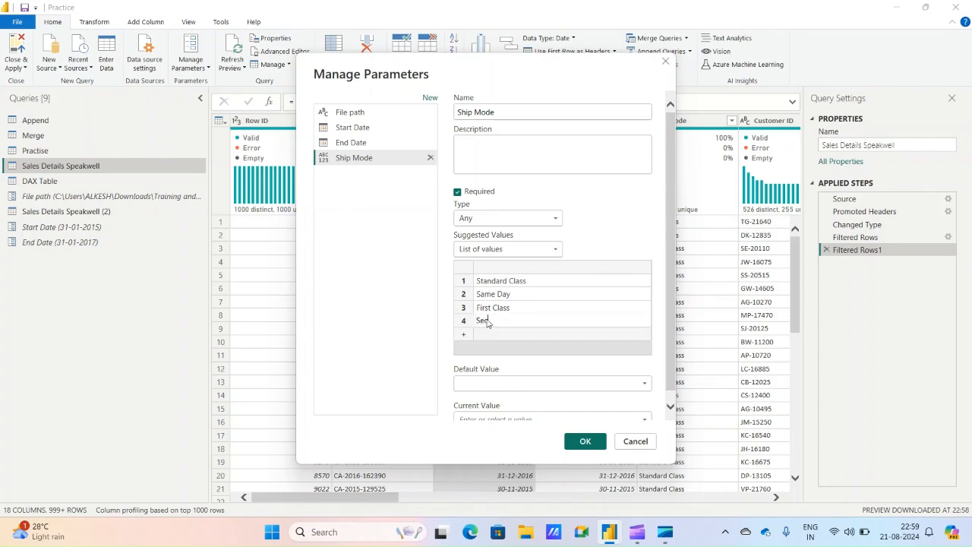
text(ond Class)
Step: Set Ship Mode's default value to Standard Class and its current value to Same Day, and save the parameter
click(488, 383)
click(483, 396)
scroll(502, 371, down, 1)
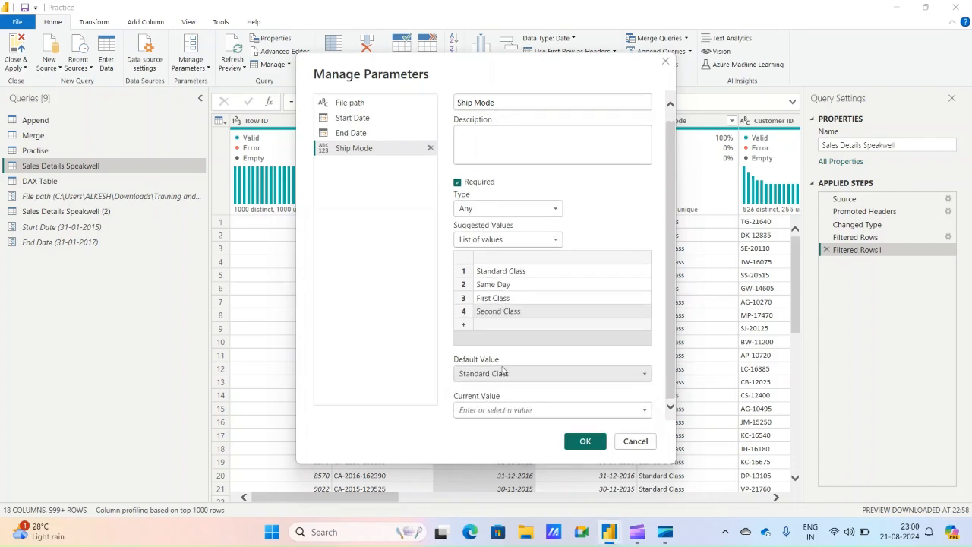
click(644, 411)
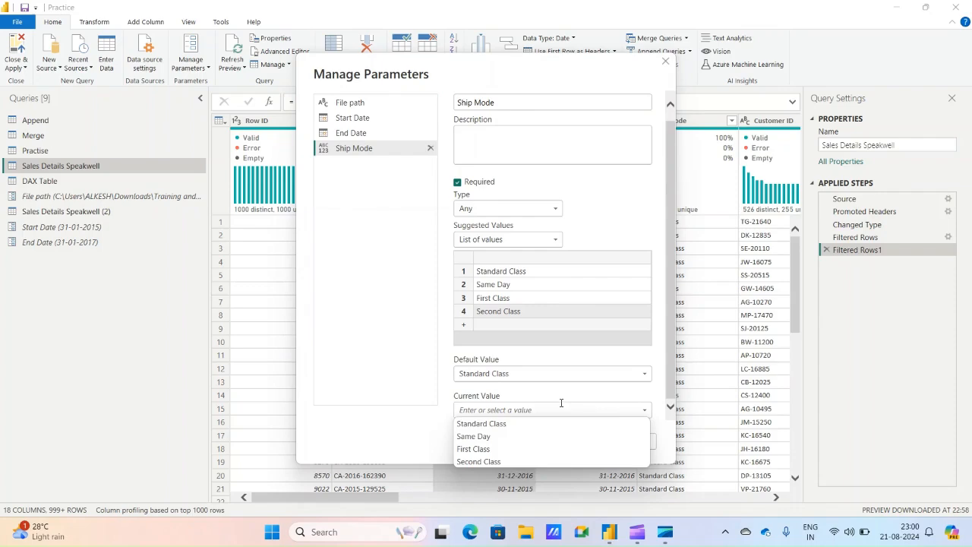
click(482, 437)
click(583, 441)
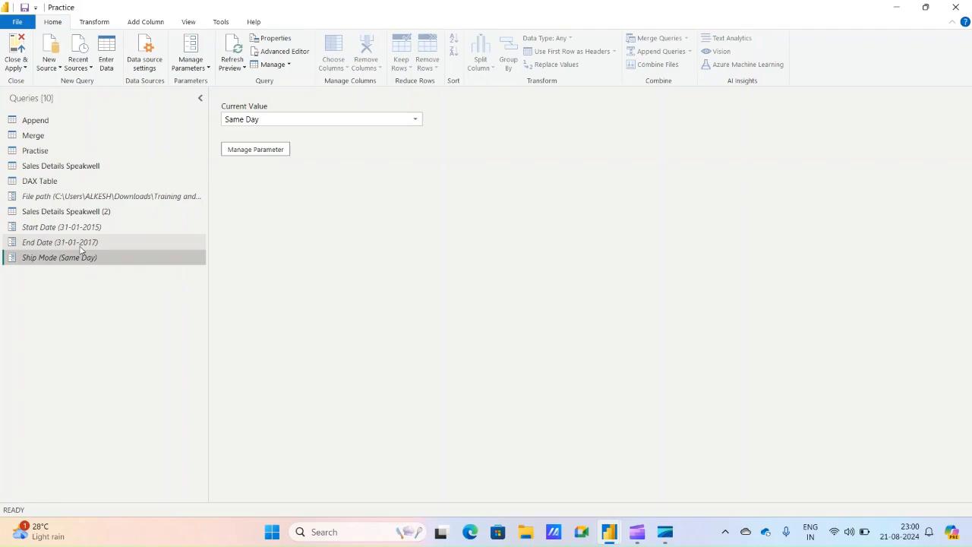
Step: Edit the Sales Details Speakwell query's Filtered Rows step in Advanced mode and add an And clause on the Ship Mode column
click(92, 167)
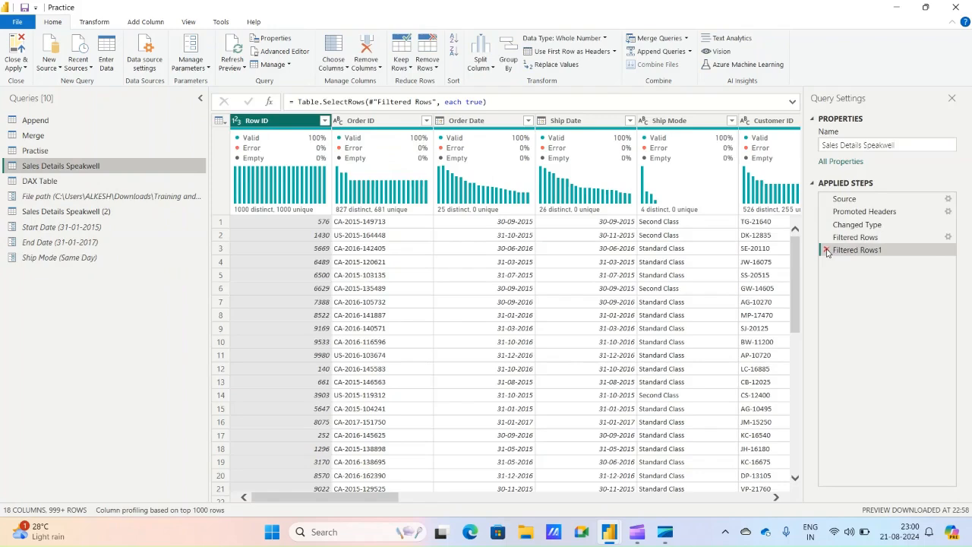
click(948, 236)
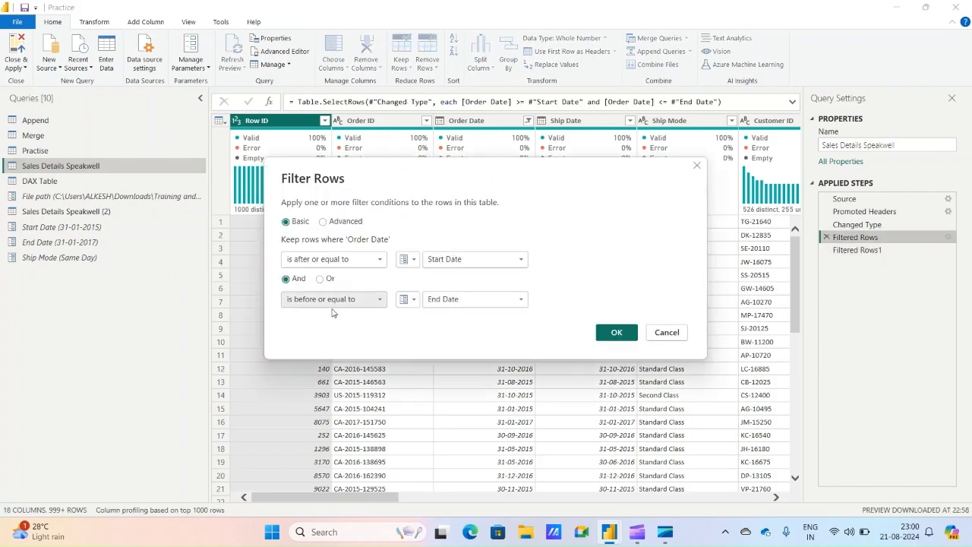
click(324, 222)
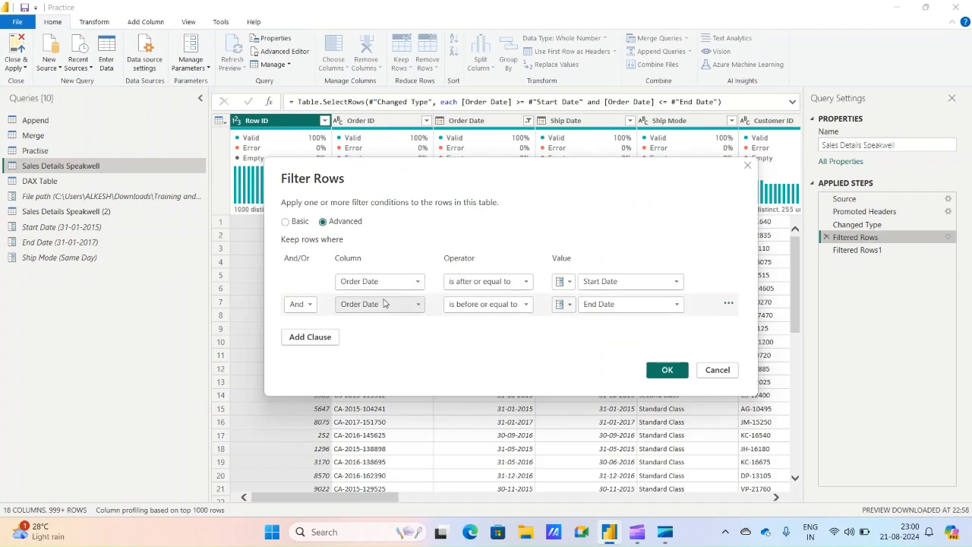
click(307, 339)
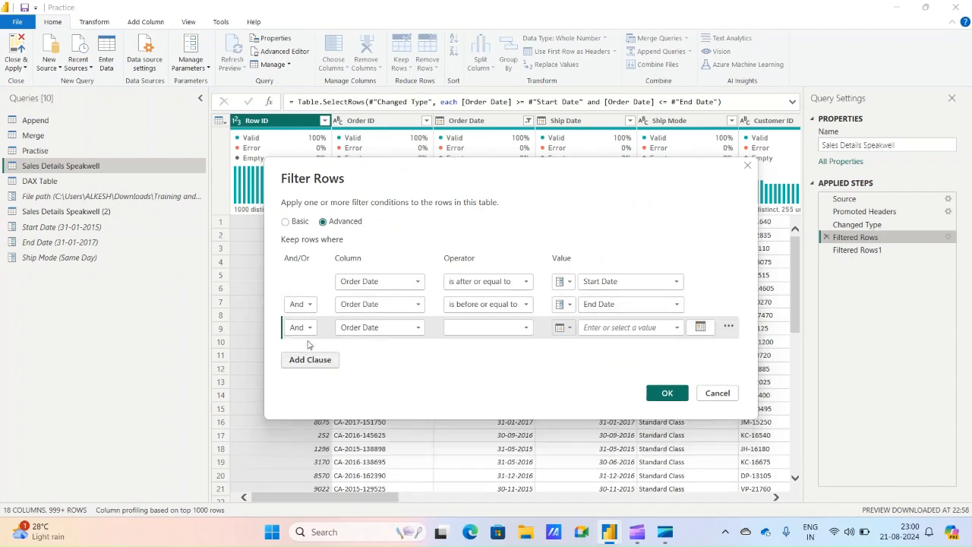
click(418, 328)
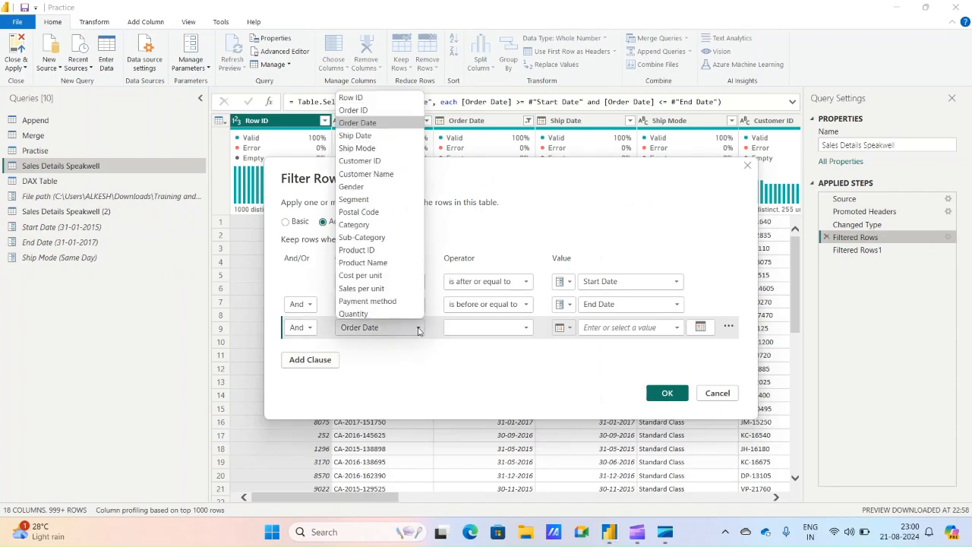
click(372, 146)
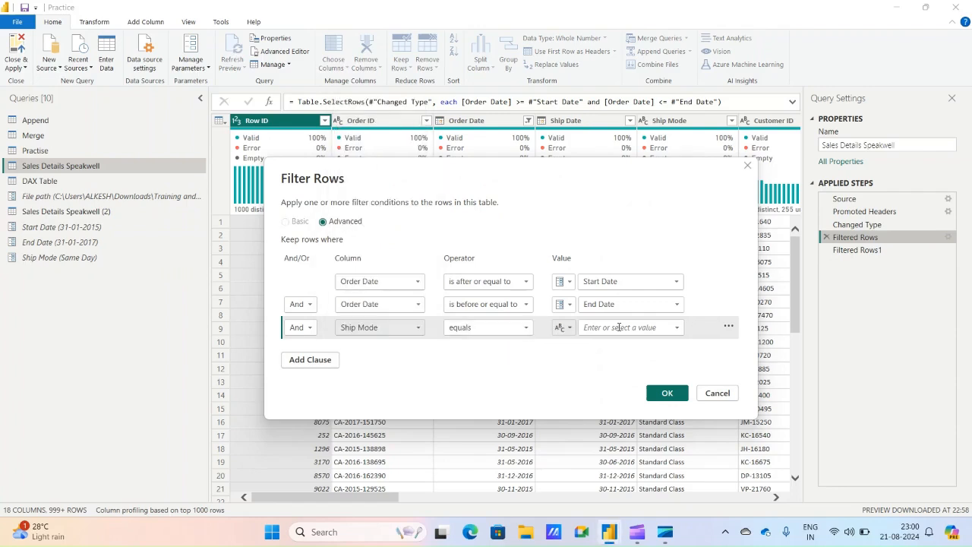
Step: Make the new clause compare Ship Mode as equals to the Ship Mode parameter, and apply the row filter
click(678, 329)
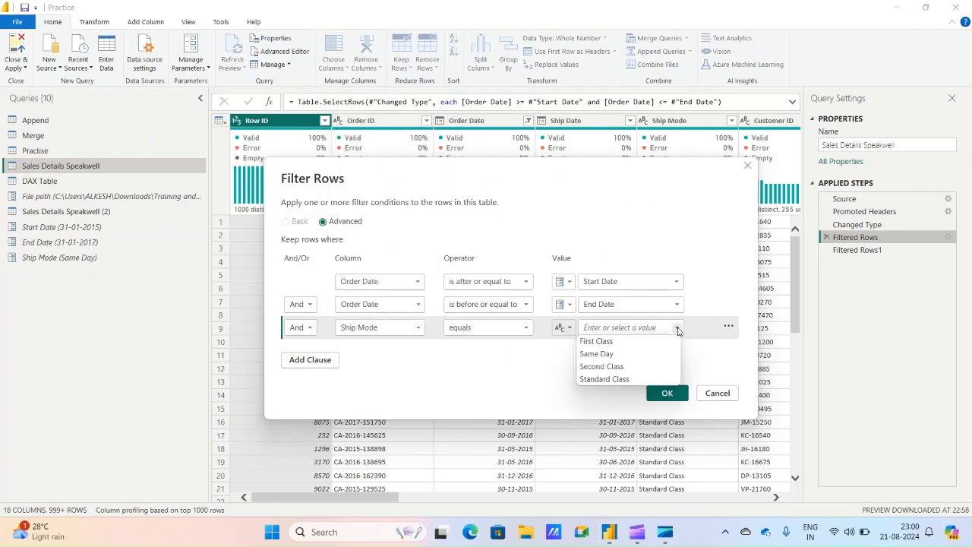
click(510, 374)
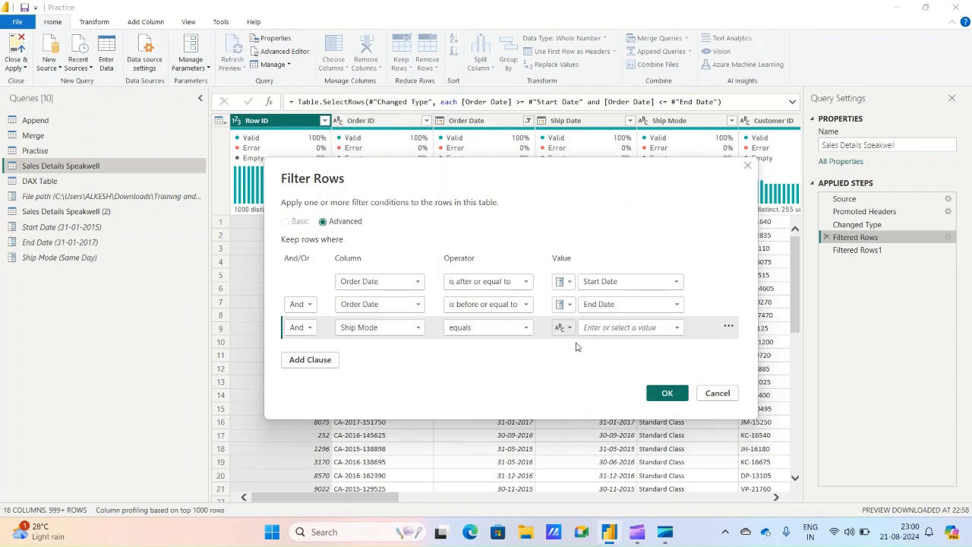
click(677, 328)
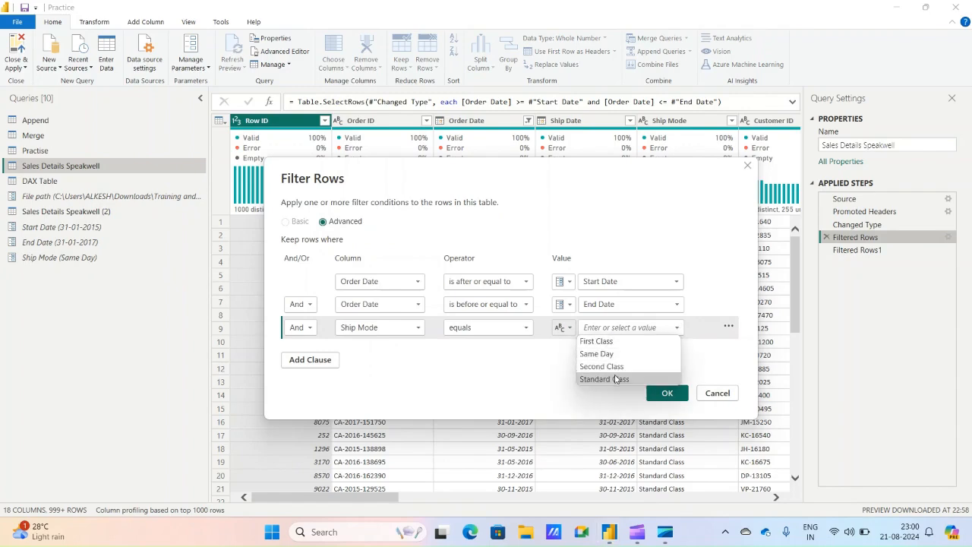
click(568, 331)
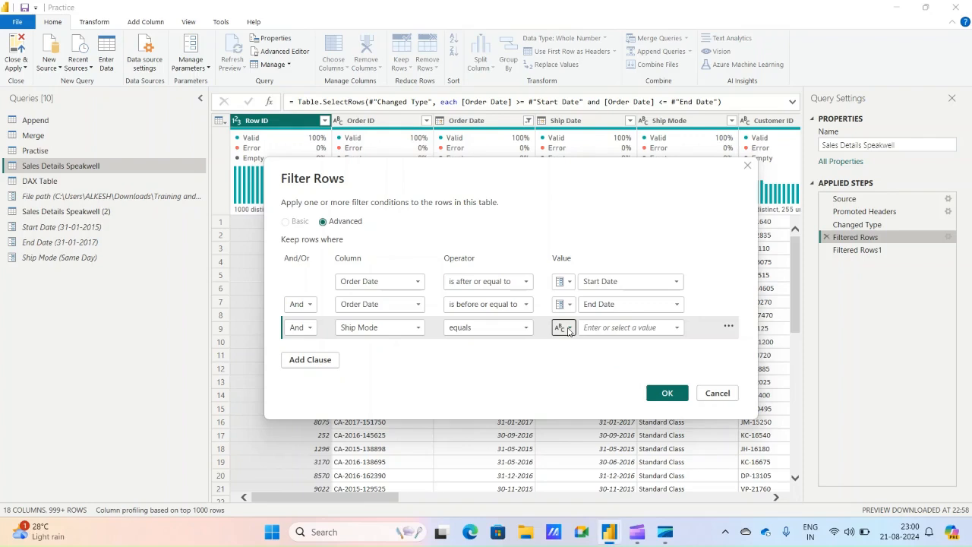
click(568, 331)
click(582, 353)
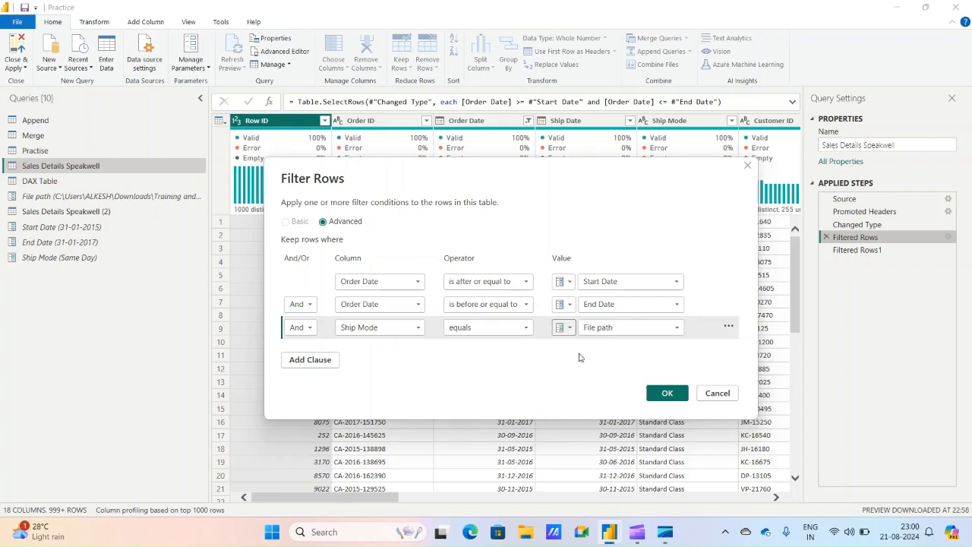
click(627, 330)
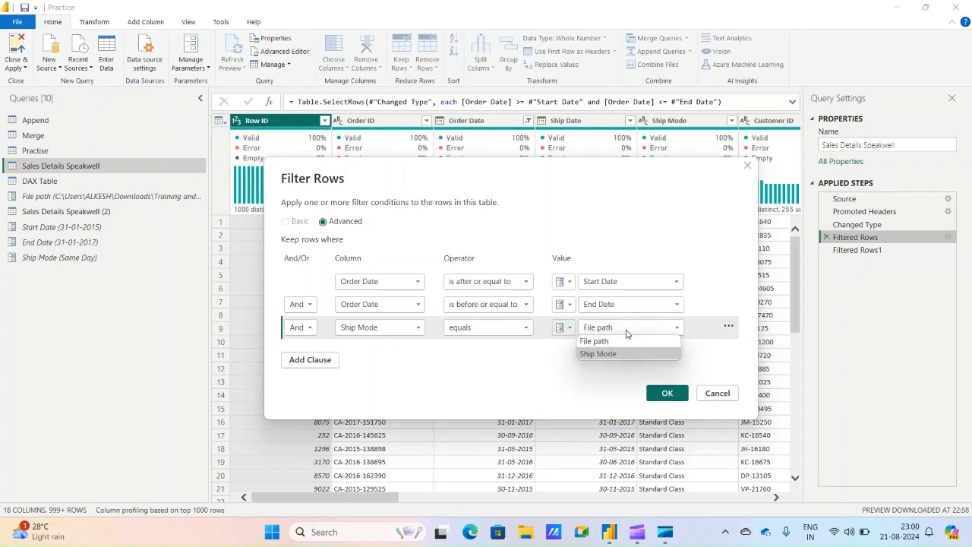
click(614, 354)
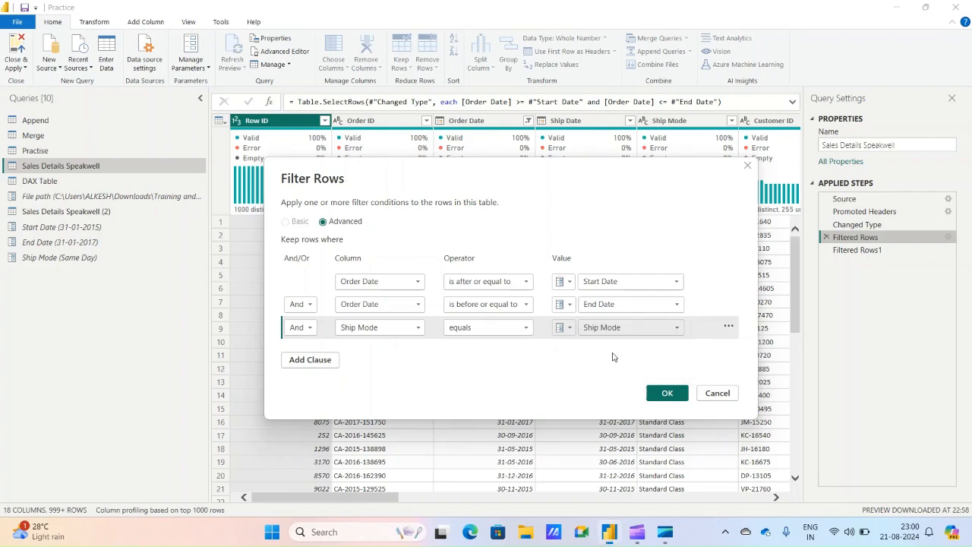
click(663, 394)
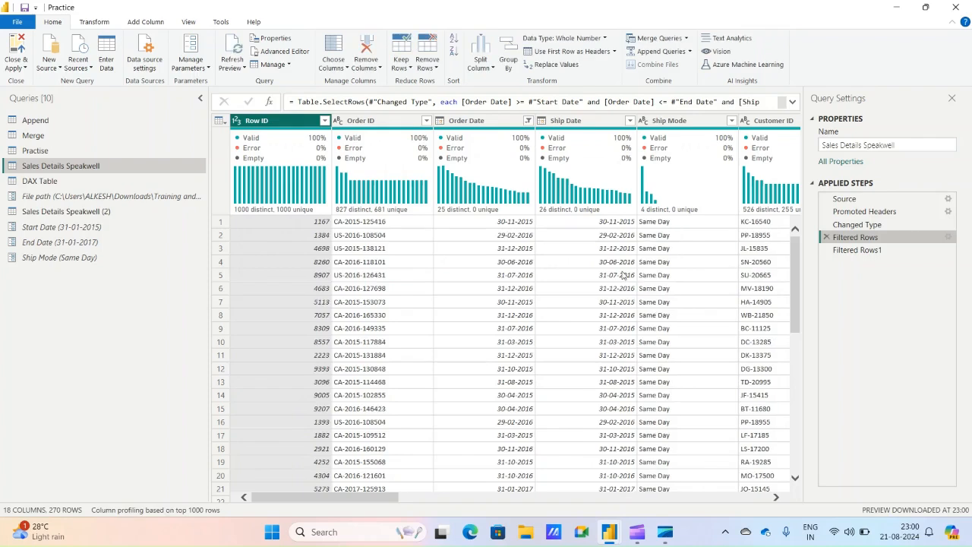
Step: Set the Ship Mode parameter's current value to First Class and check the filtered rows in Sales Details Speakwell
click(89, 259)
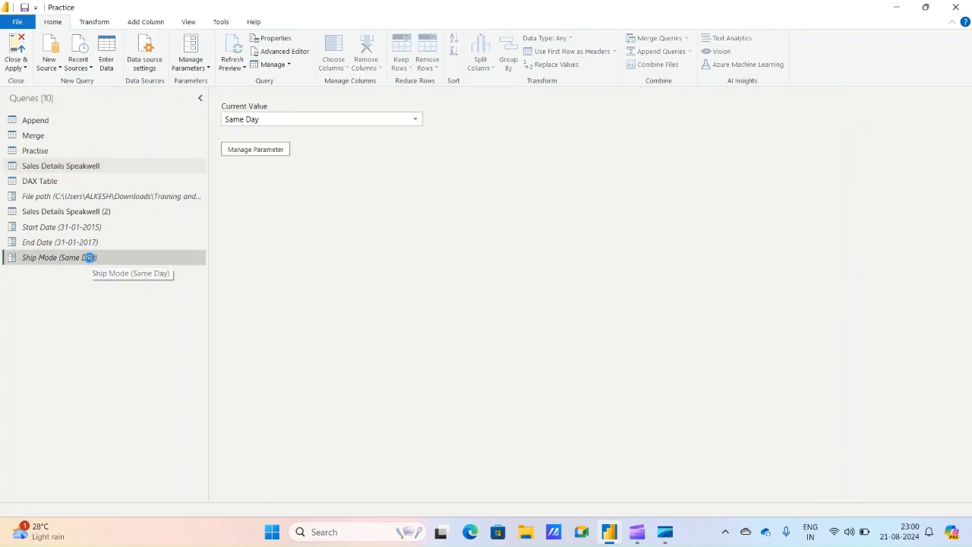
click(390, 122)
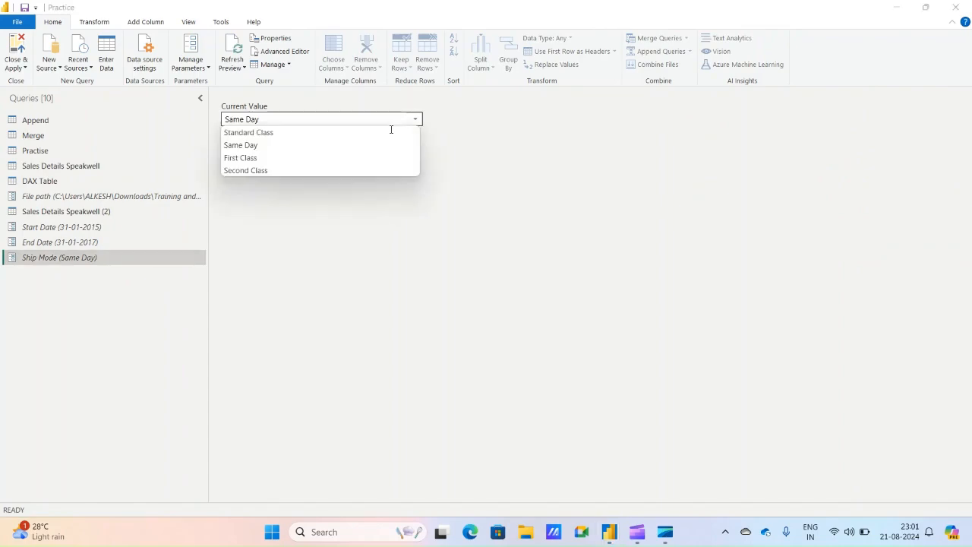
click(258, 161)
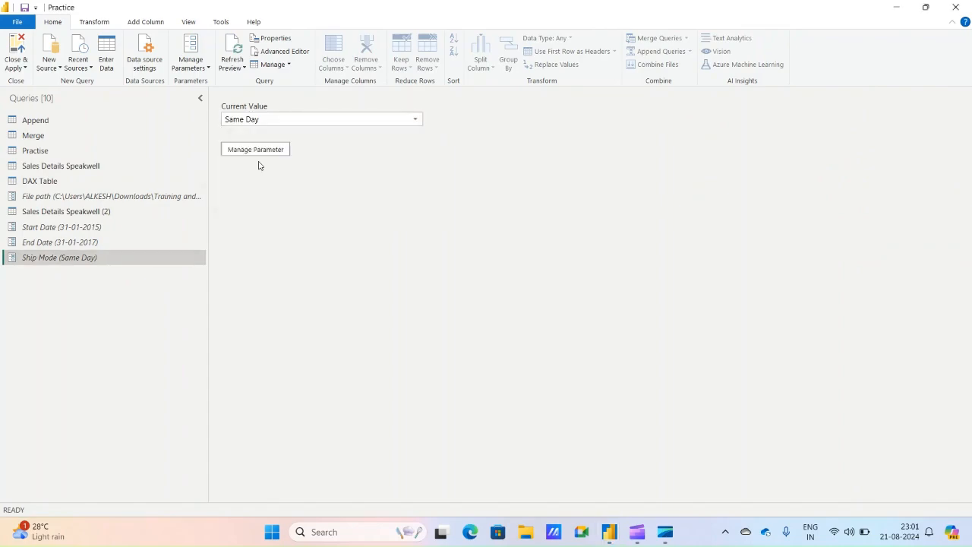
click(69, 167)
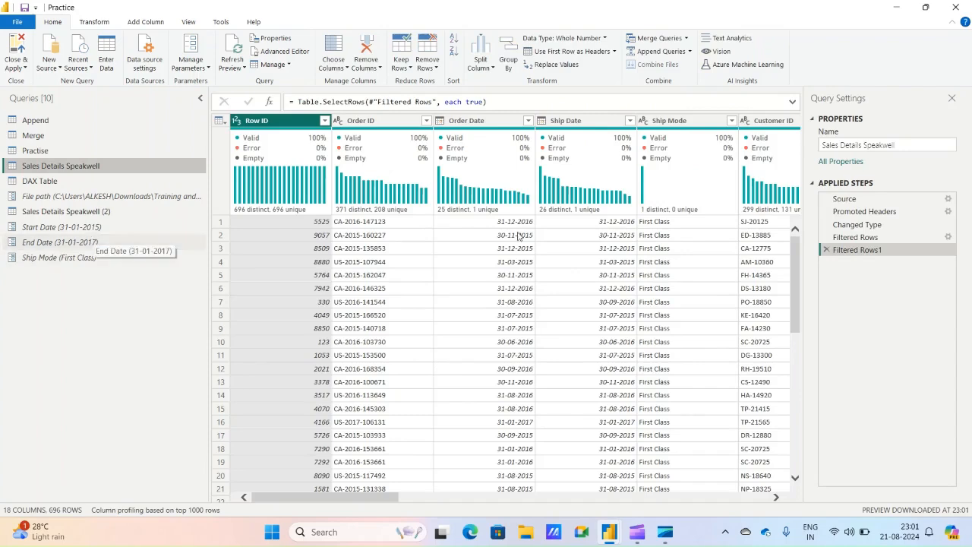
Step: Set the Ship Mode parameter's current value to Same Day and review the Sales Details Speakwell query's rows
click(76, 257)
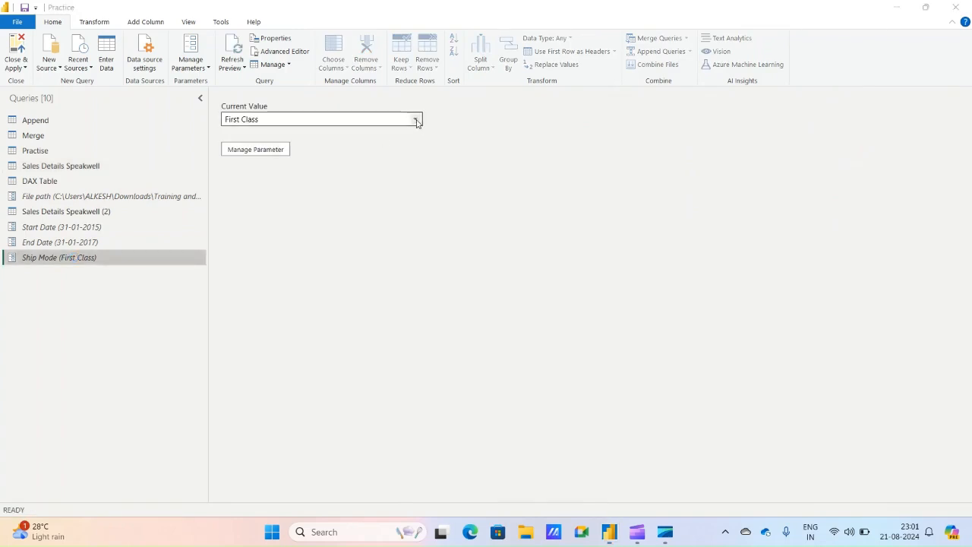
click(416, 120)
click(259, 145)
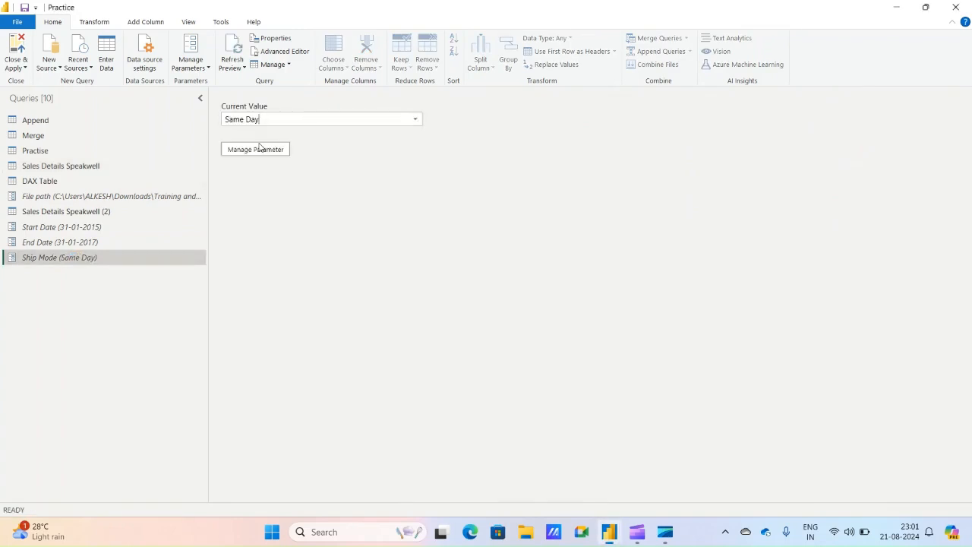
click(70, 167)
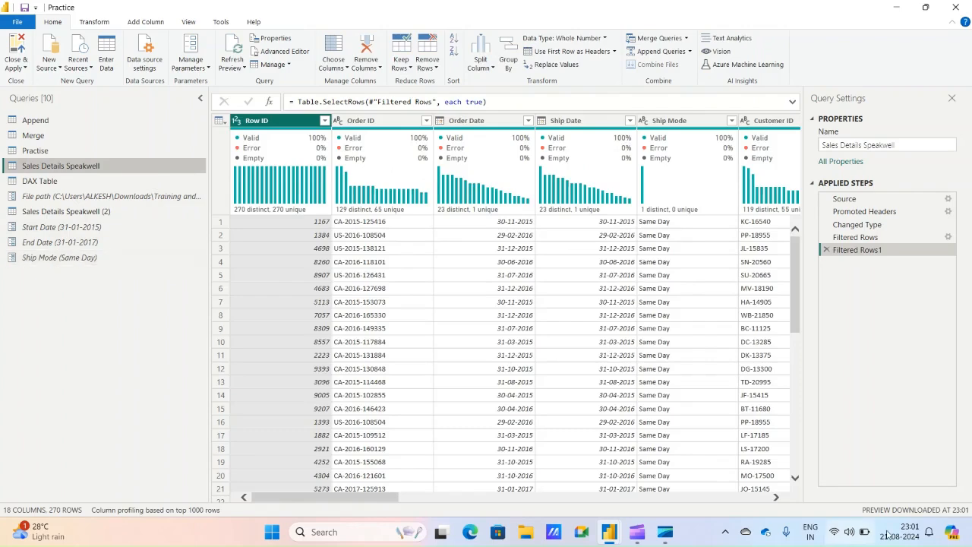
mouse_move(638, 538)
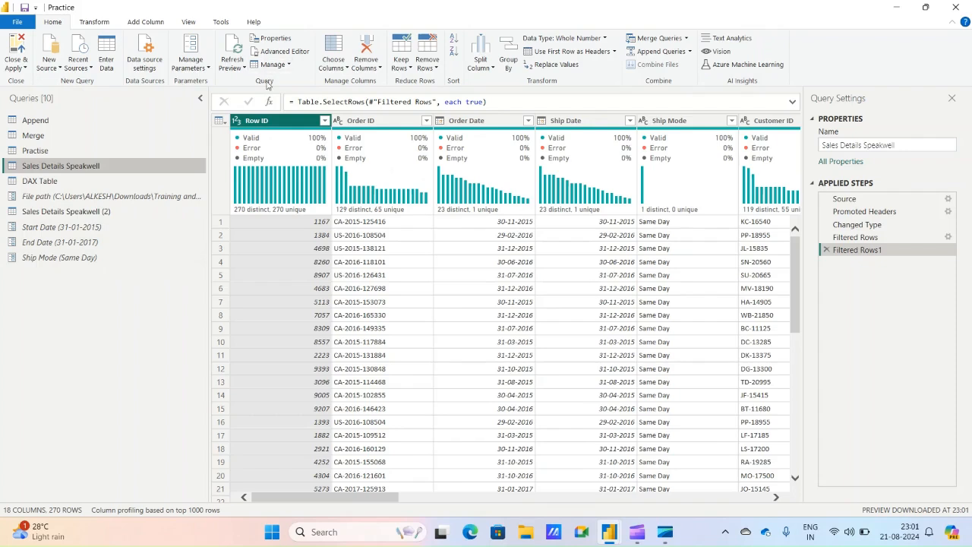
click(637, 531)
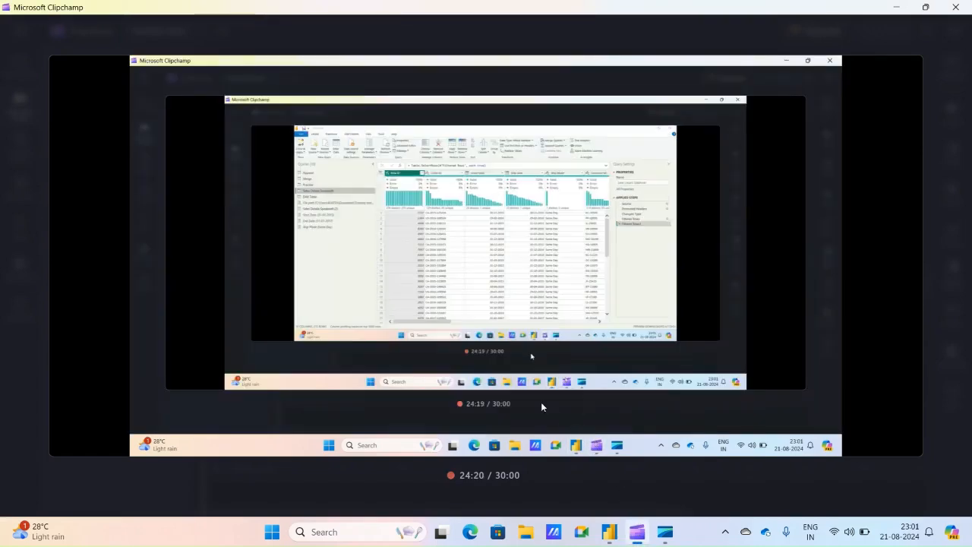